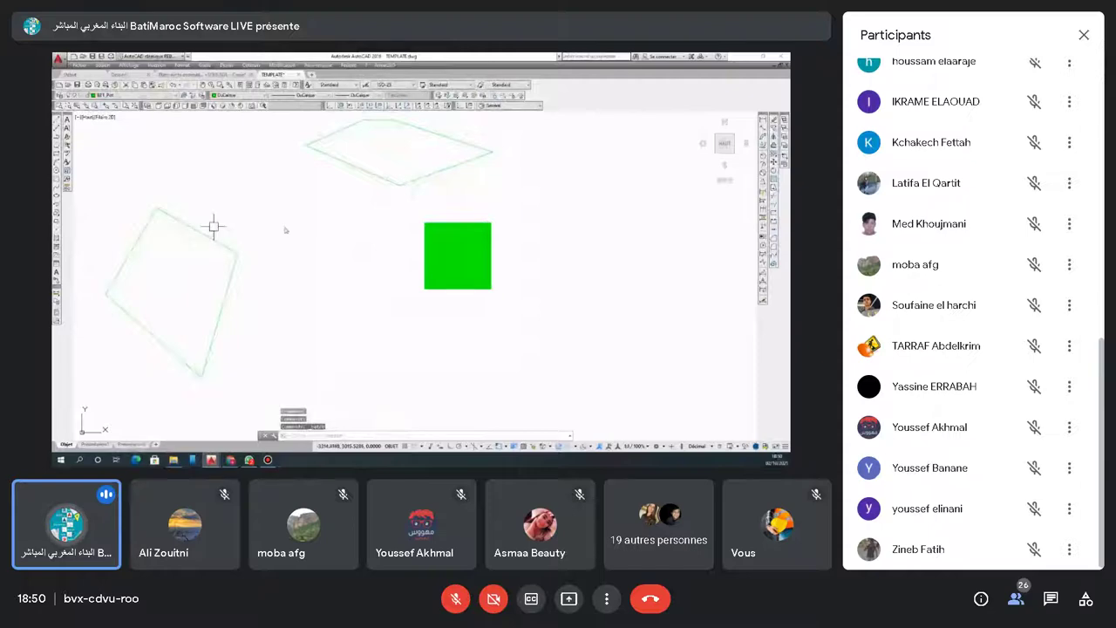
Try to fill the irregular four-sided outline beside the green square with a SOLID hatch
right_click(353, 230)
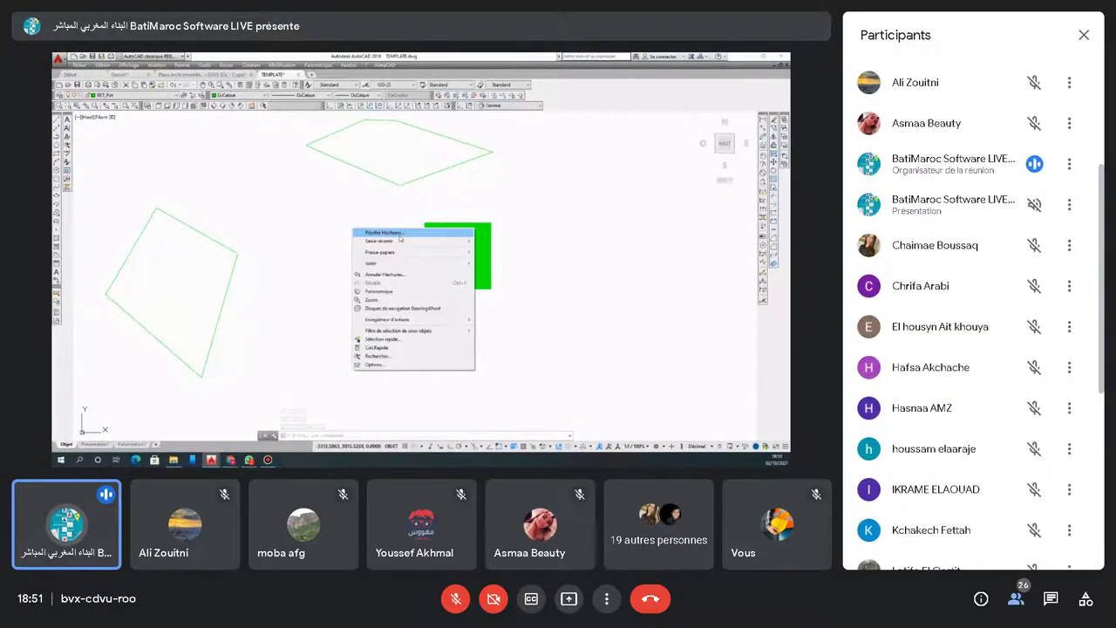
left_click(398, 233)
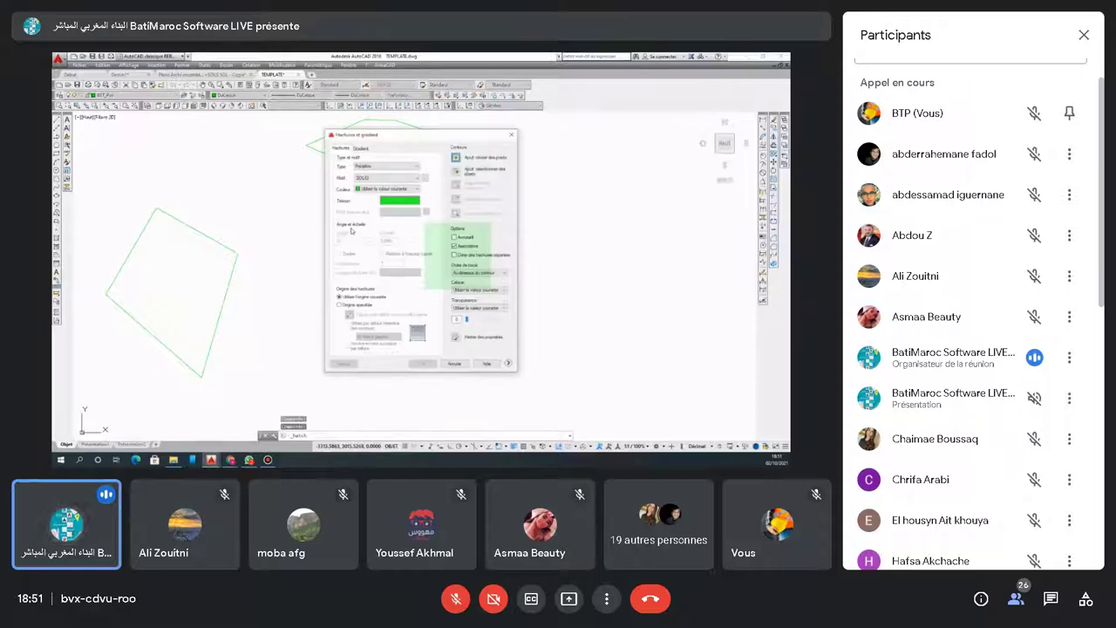
scroll(1034, 384, "up", 1)
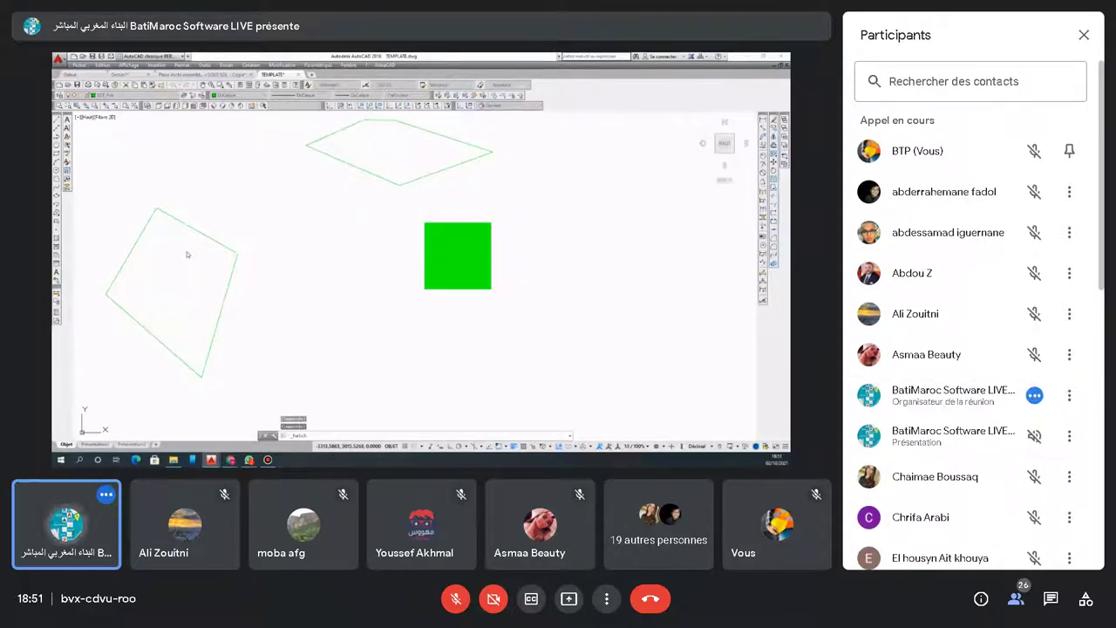
scroll(968, 348, "down", 8)
scroll(968, 349, "up", 10)
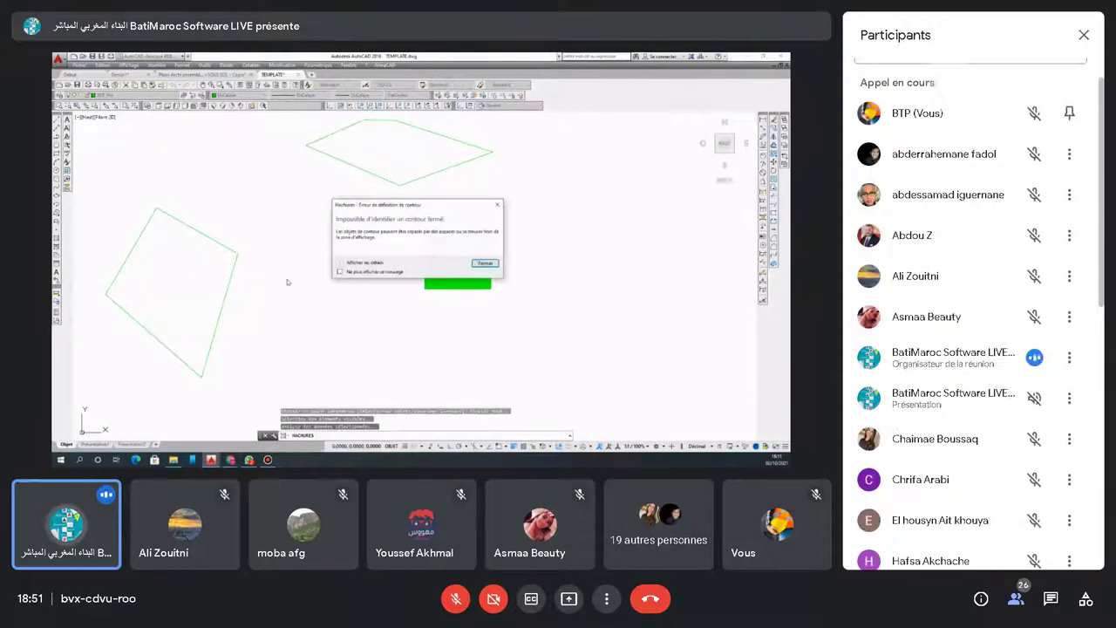
Replace the participants list with the call's message chat and clear the unsent draft
left_click(1084, 34)
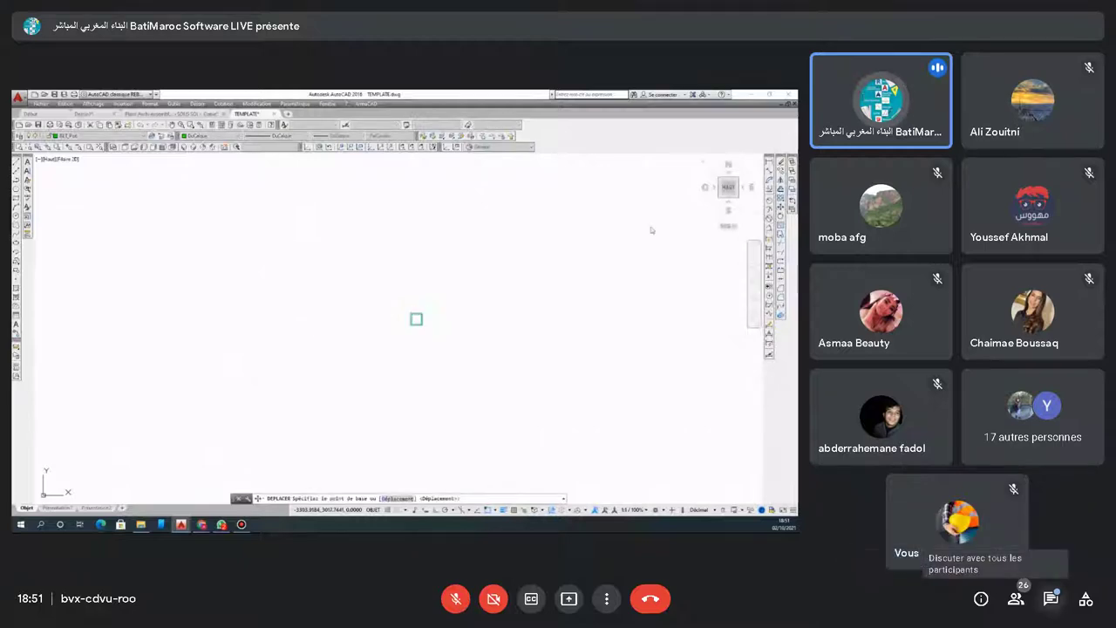
left_click(1050, 599)
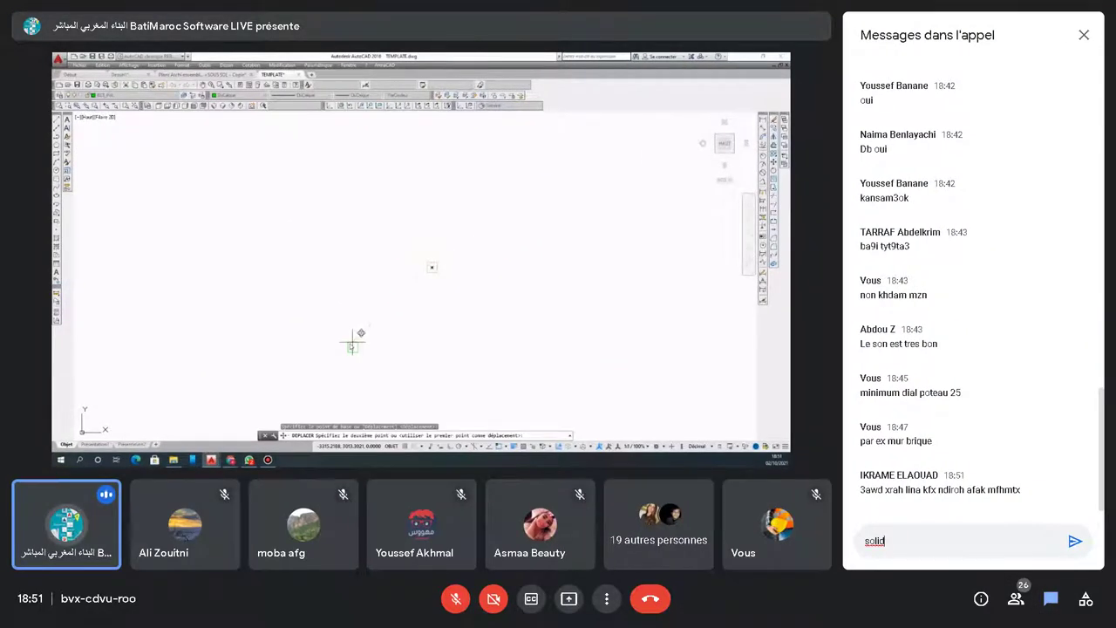
key("ctrl+a")
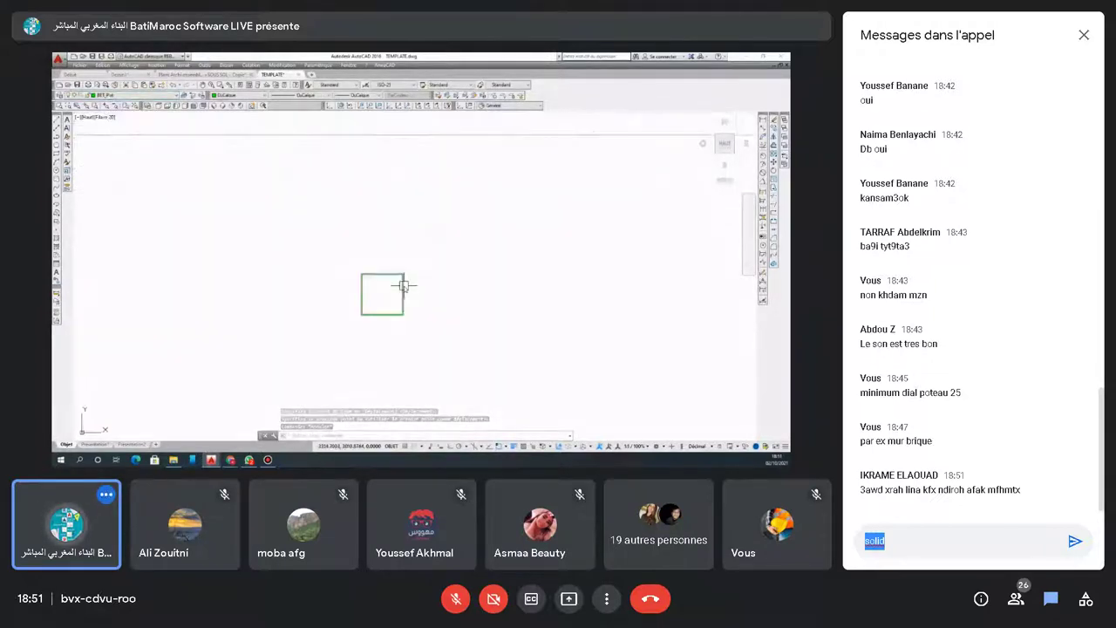
type("no")
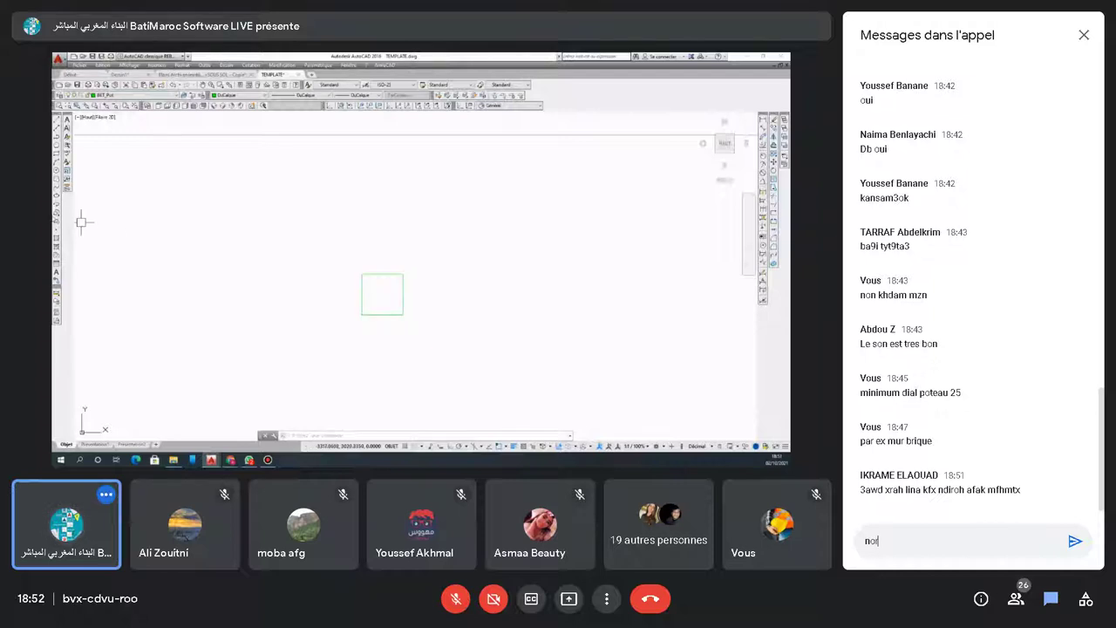
type("rmalement")
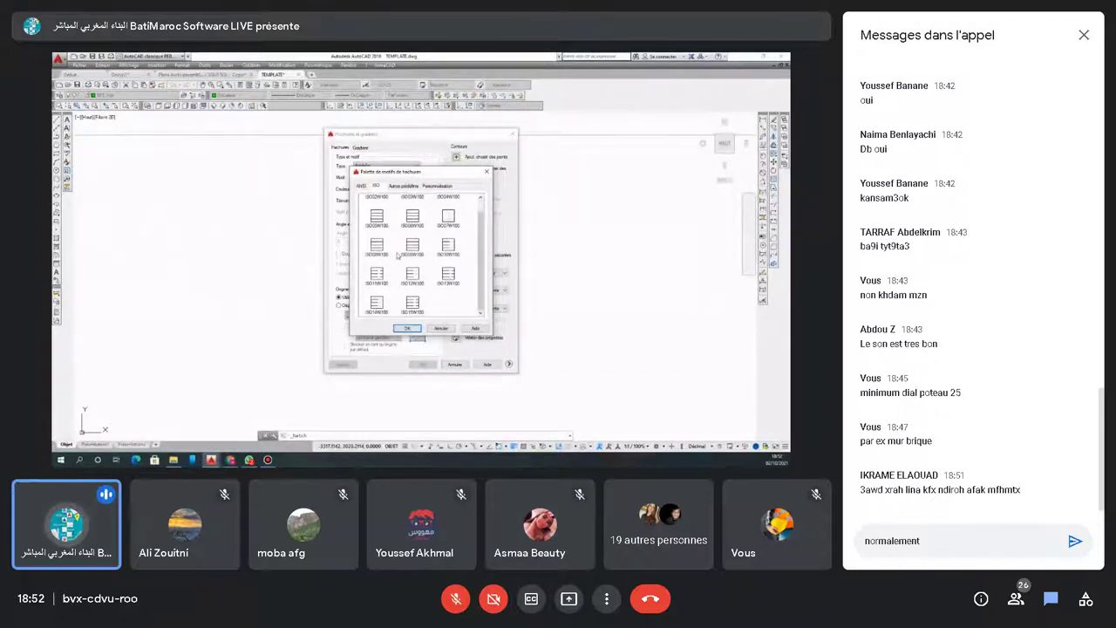
key("BackSpace")
key("BackSpace")
key("BackSpace")
key("BackSpace")
key("BackSpace")
key("BackSpace")
key("BackSpace")
key("BackSpace")
key("BackSpace")
key("BackSpace")
key("BackSpace")
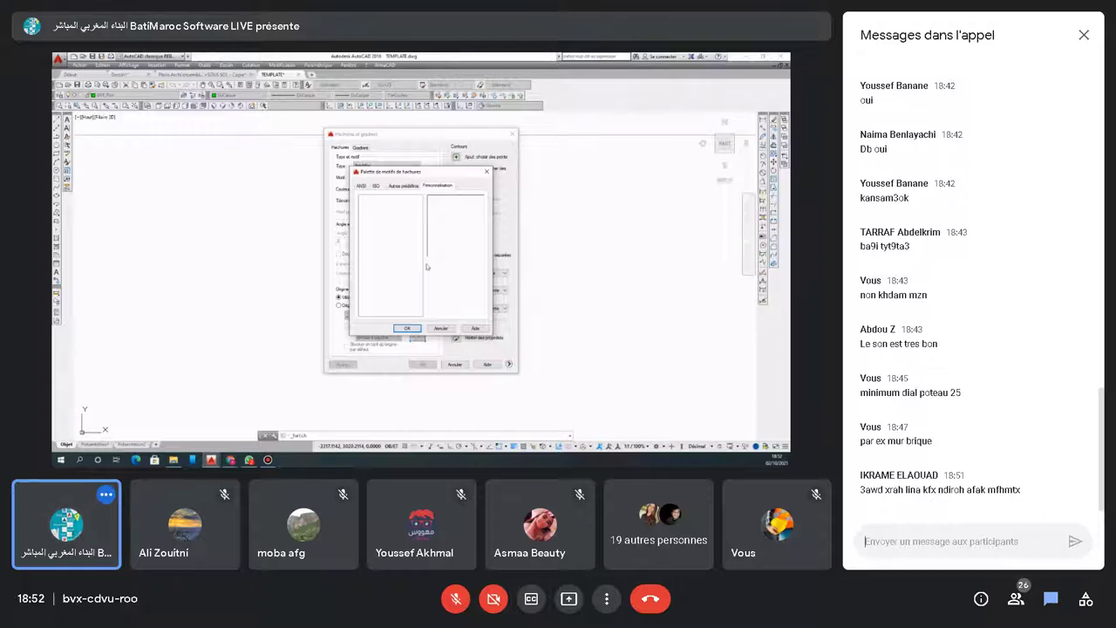
type("t")
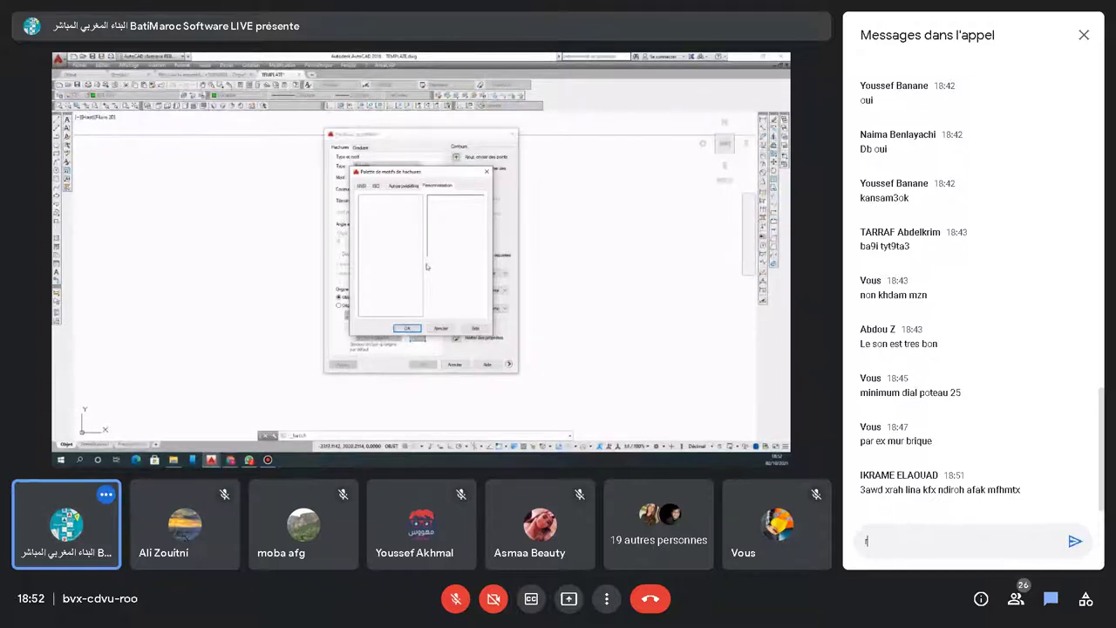
key("BackSpace")
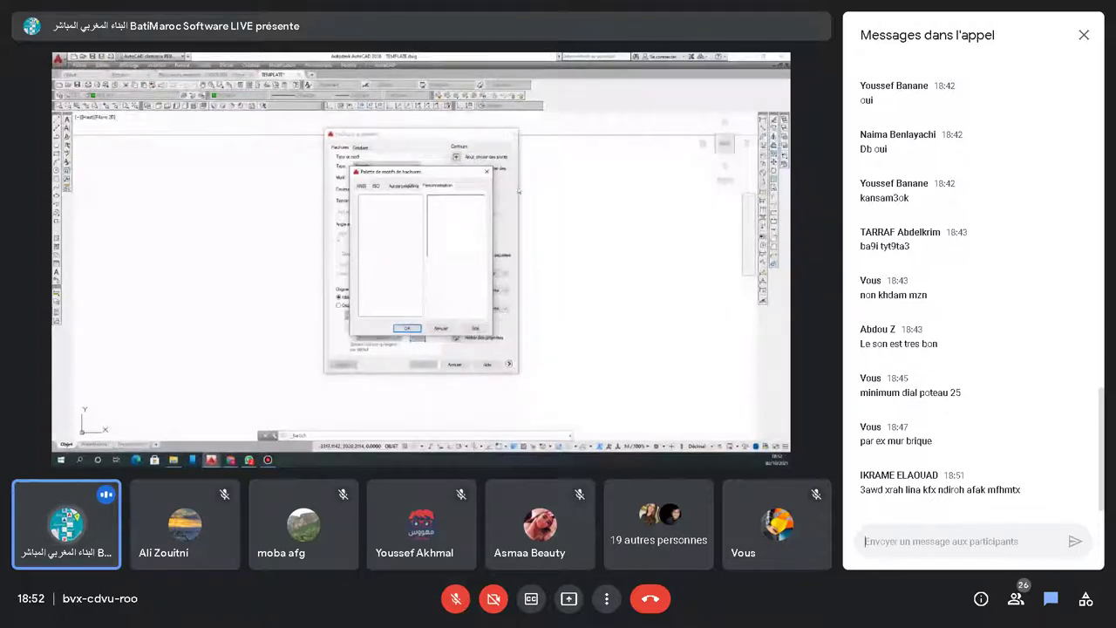
Send the chat message "khti chofi char7 dial autocad ra kayn bzf f youtube nnormalement technicin khso ykon ki3rf hadxi" and close the chat
type("khti")
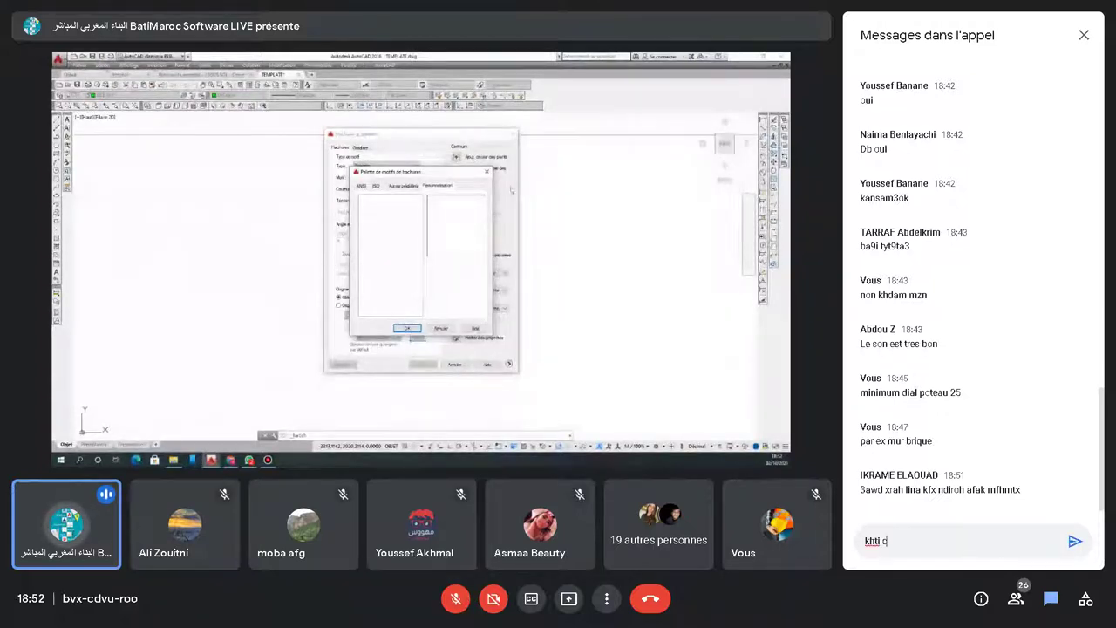
type(" chofi c")
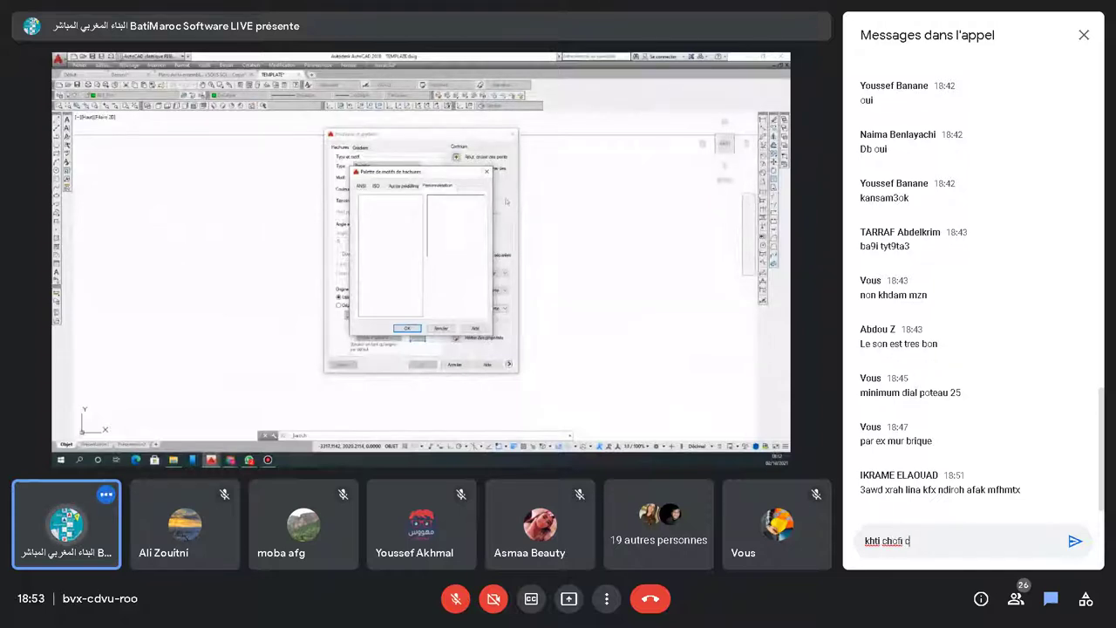
type("har7 dial")
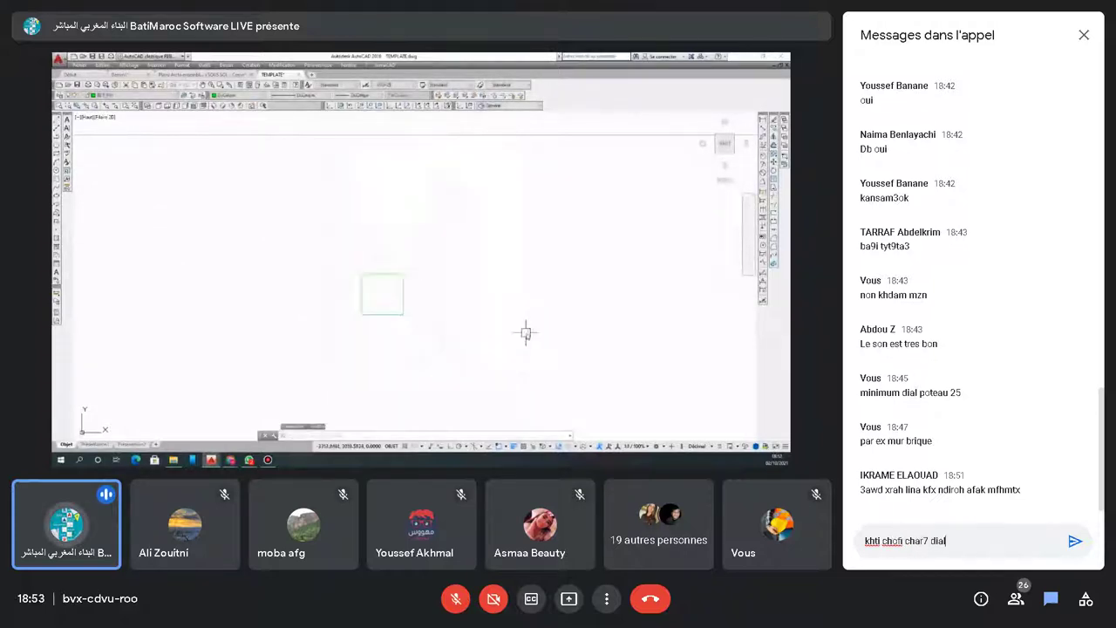
type(" autocad")
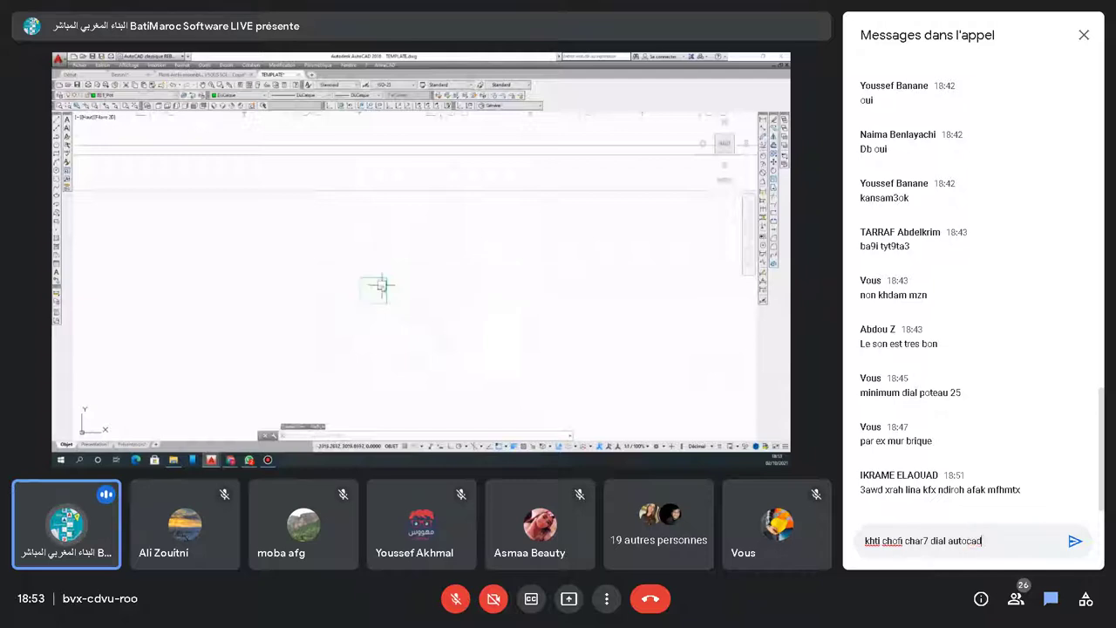
type(" ra kayn")
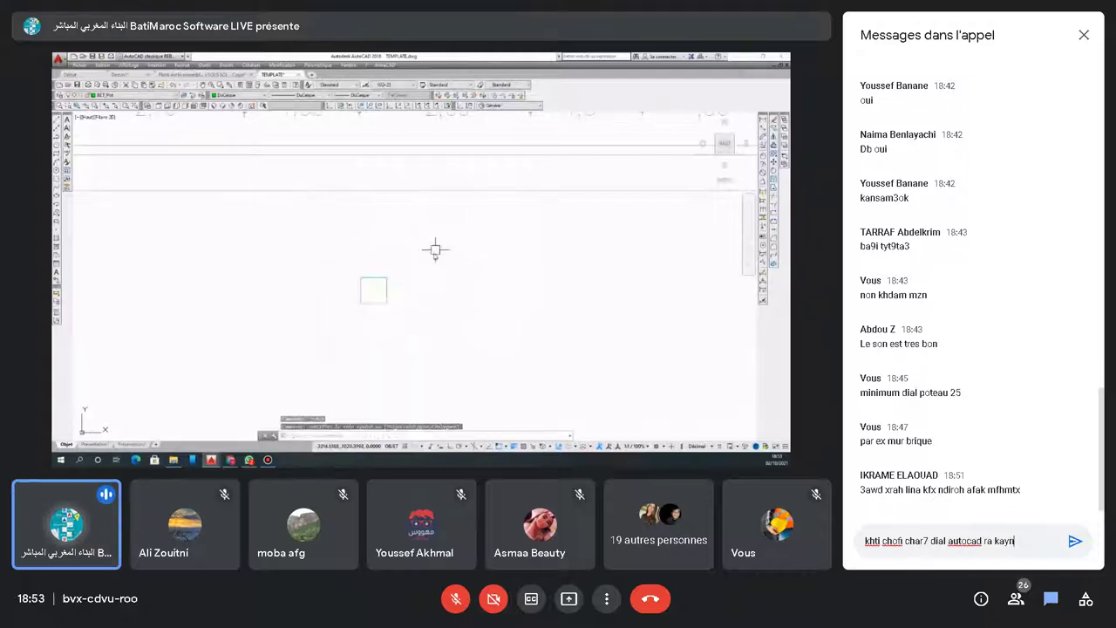
type(" bzf")
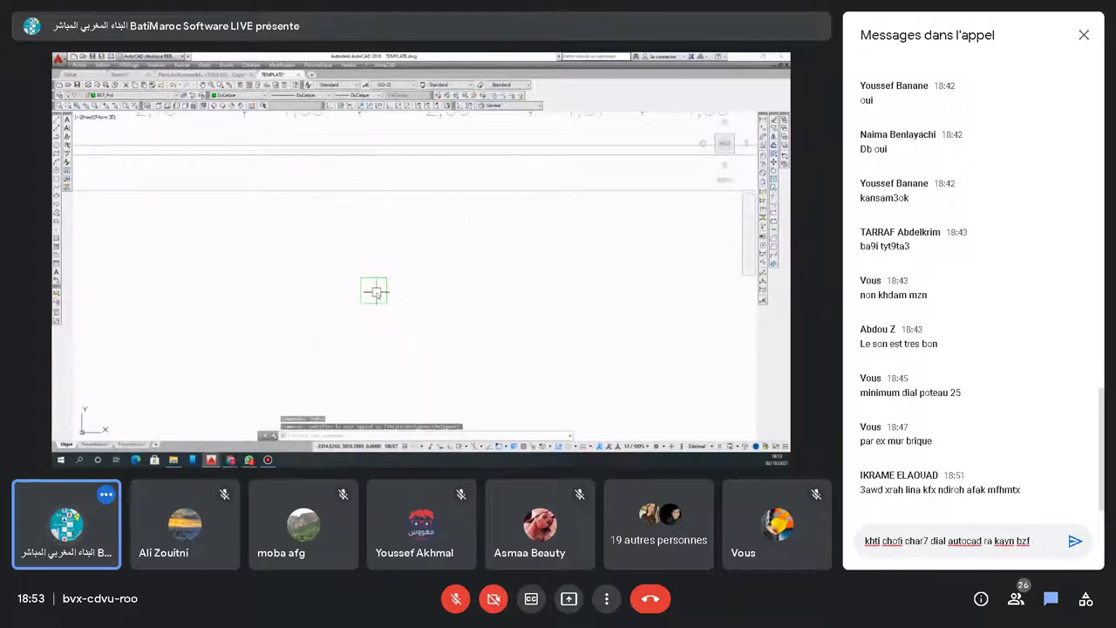
type(" f youtu")
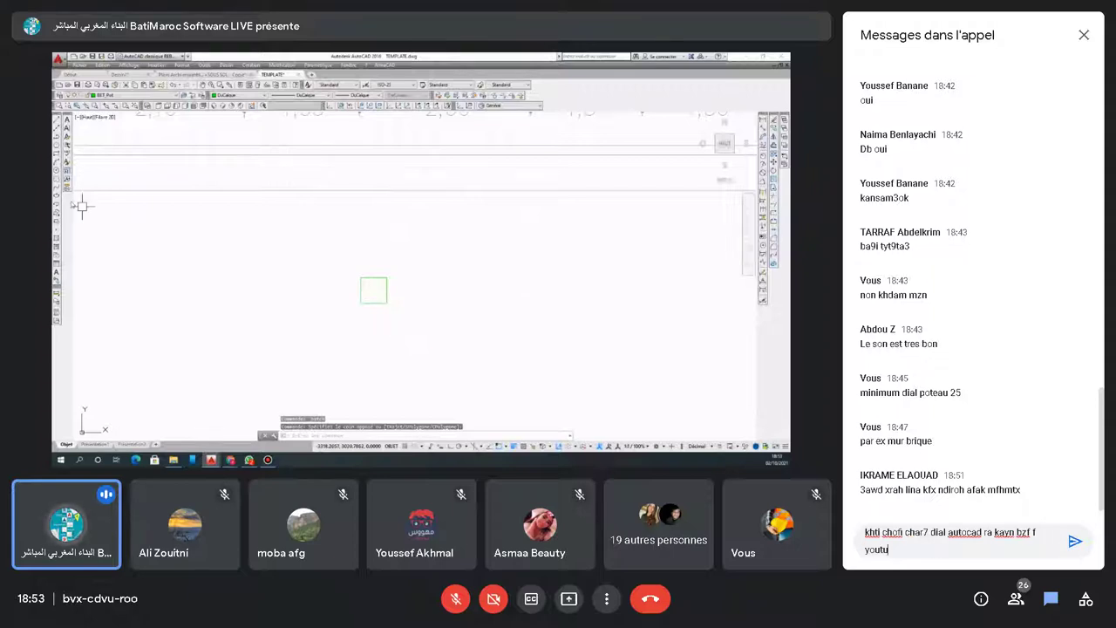
type("be mnorma")
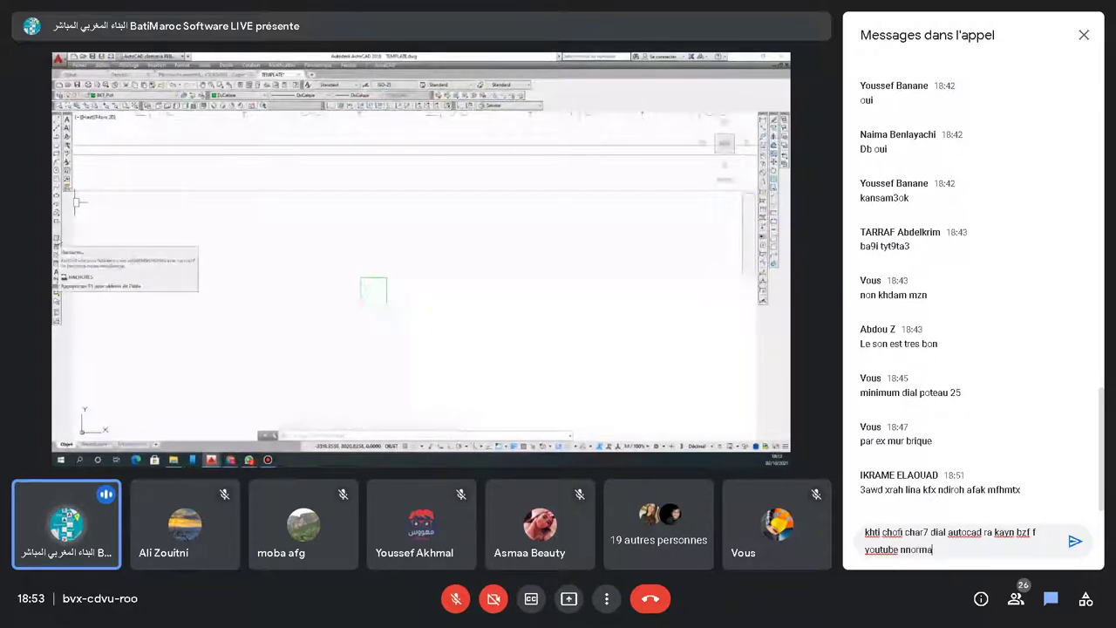
type("lement")
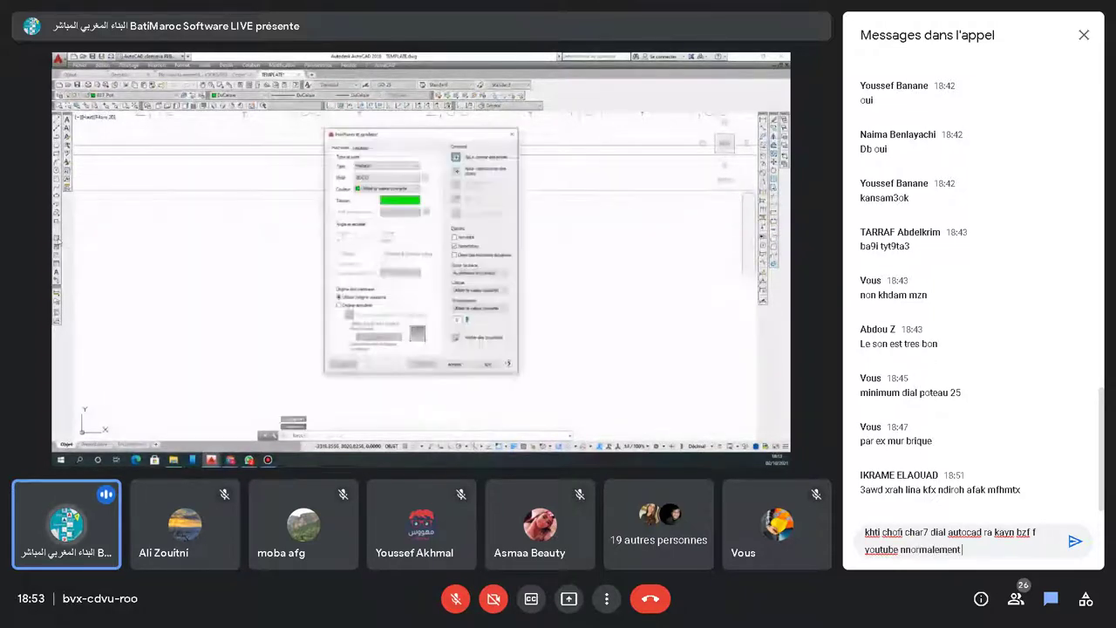
type(" techni")
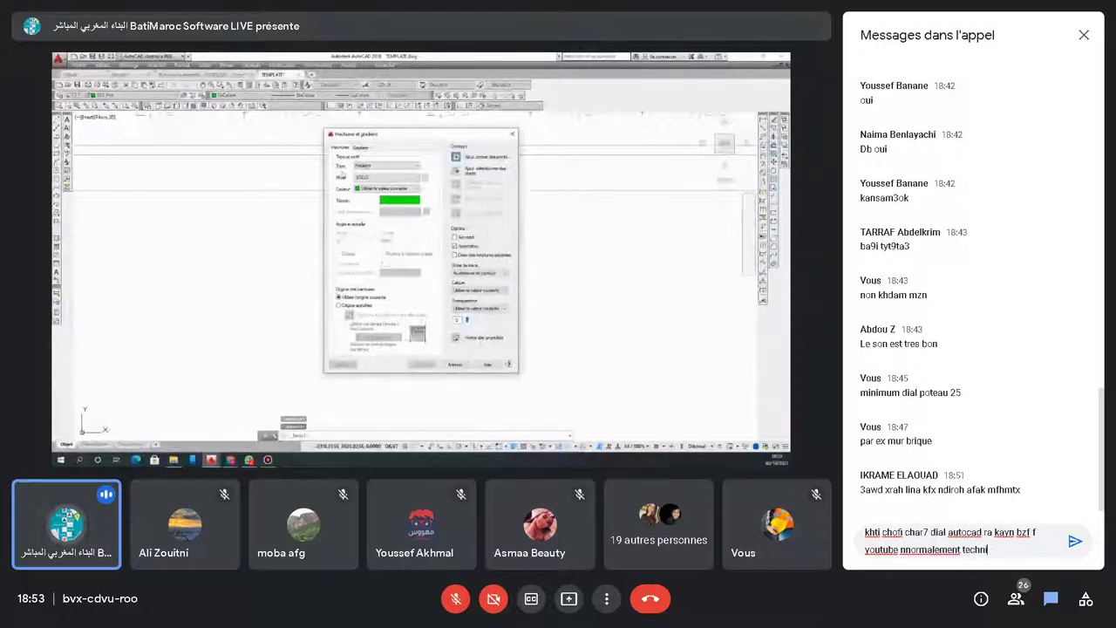
type("cin kh")
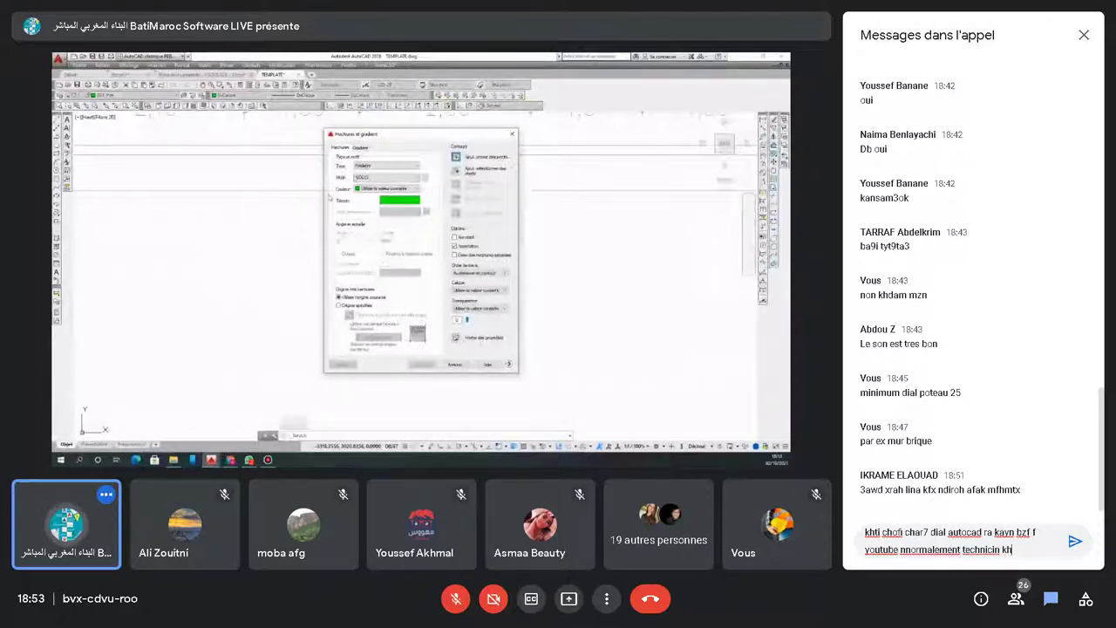
type("so ykon")
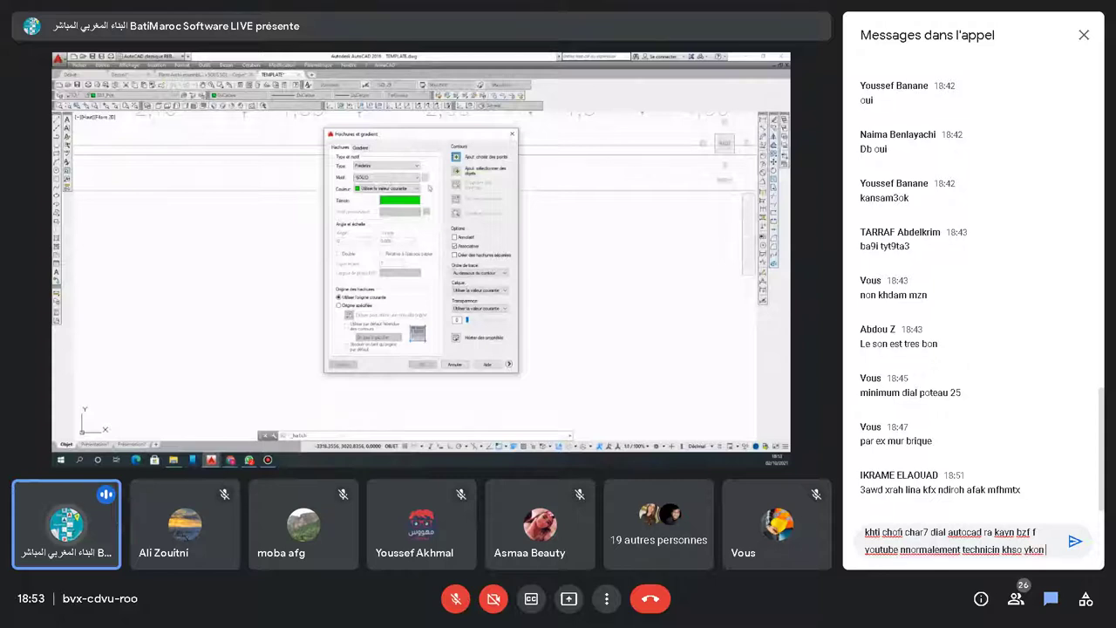
type(" ki3rf")
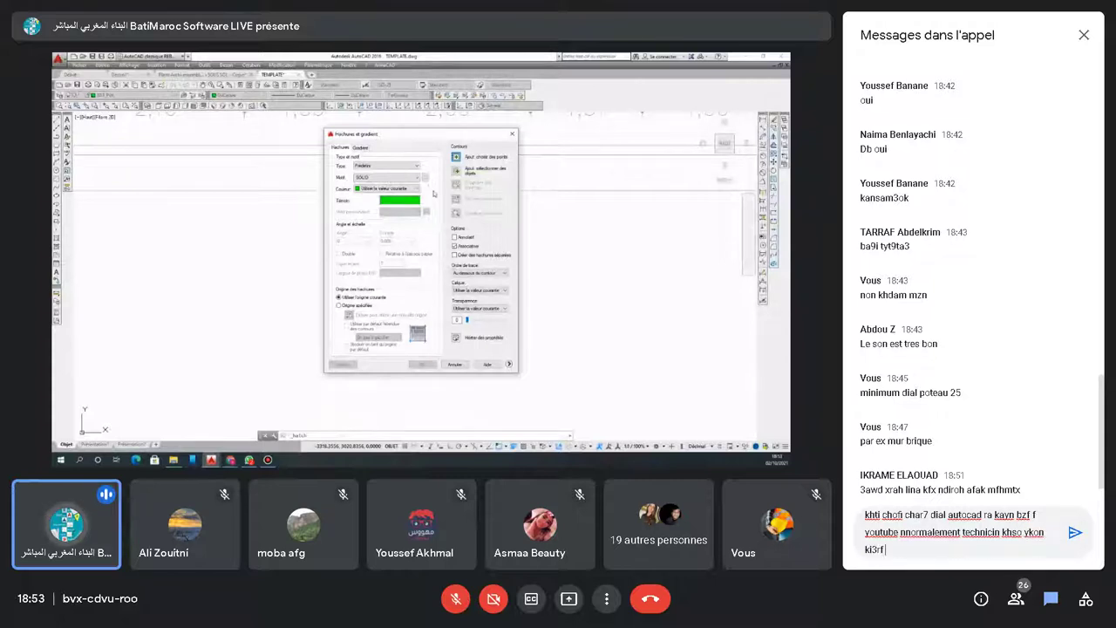
type(" hadxi")
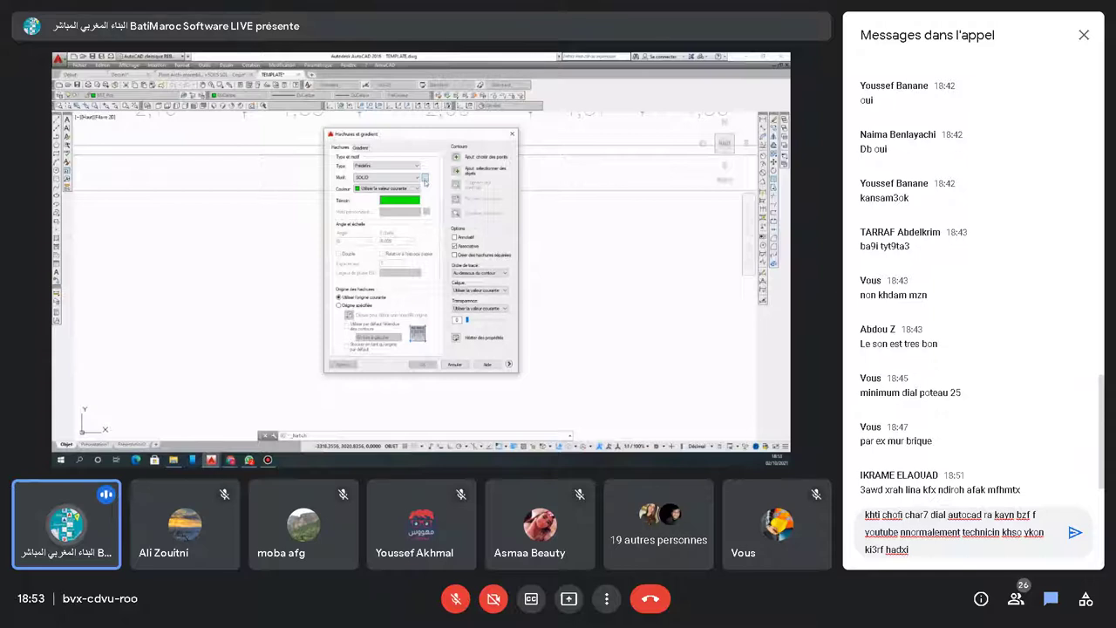
key("Return")
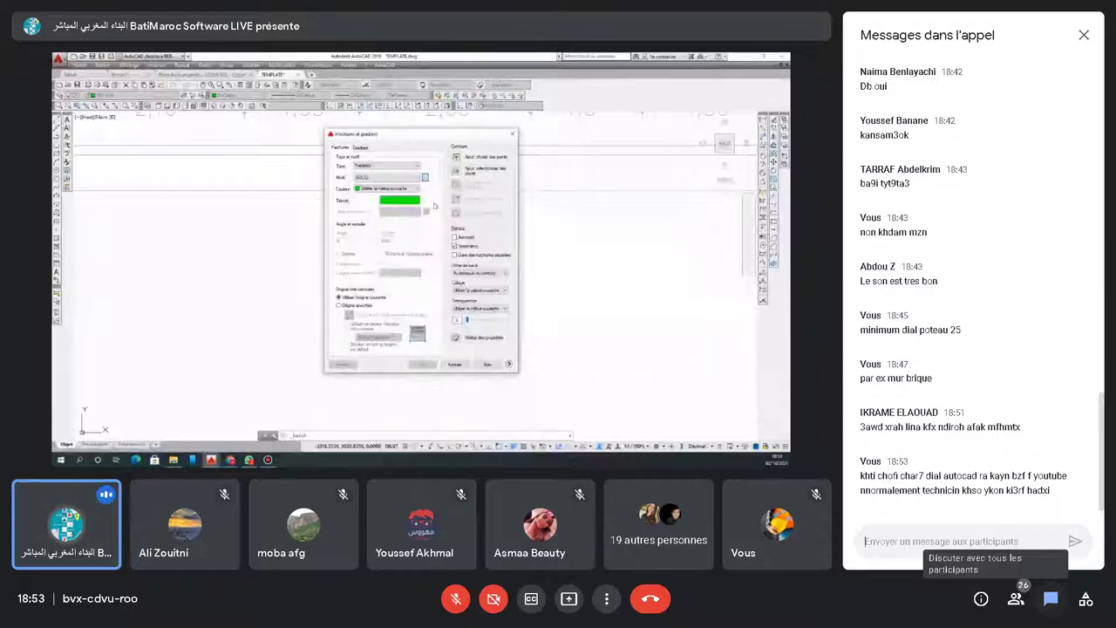
left_click(1051, 598)
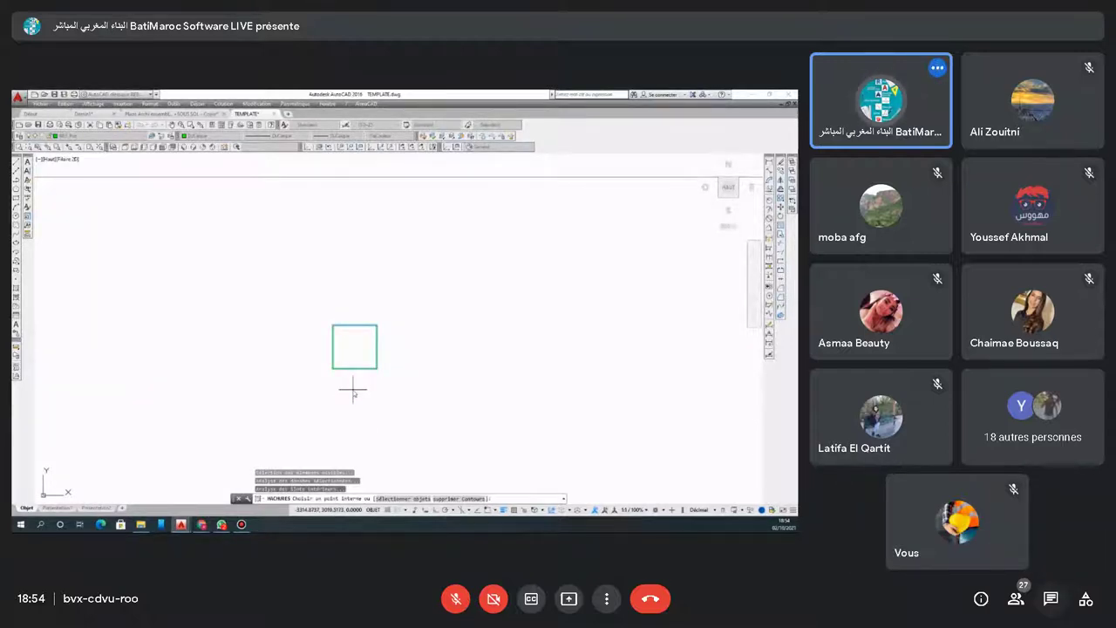
Apply the SOLID hatch in the current colour to the selected interior of the small square
key("Return")
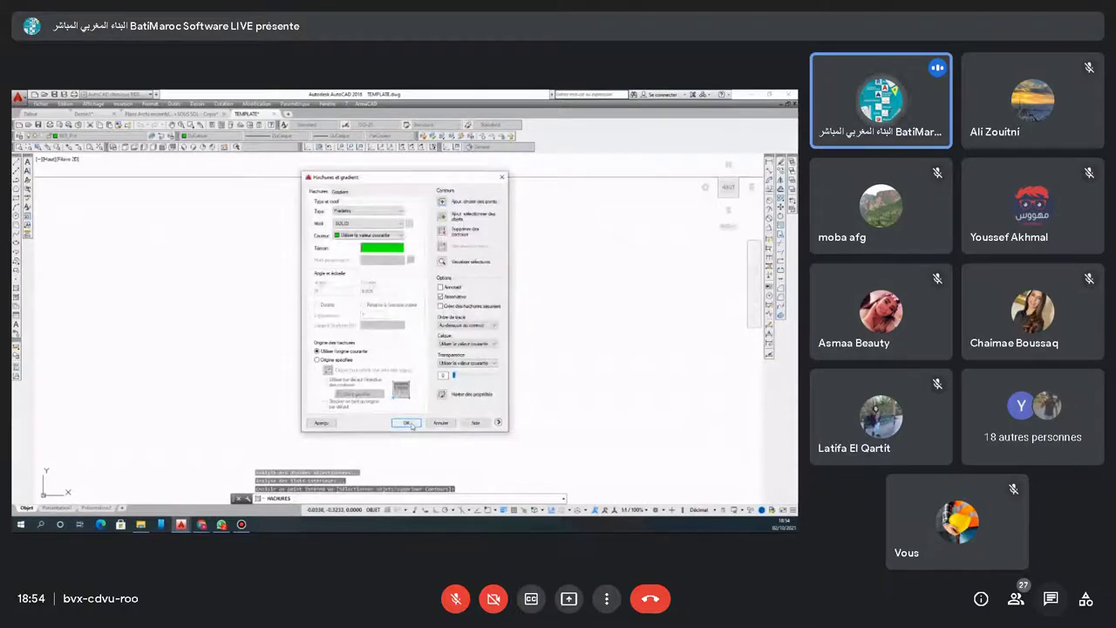
left_click(408, 423)
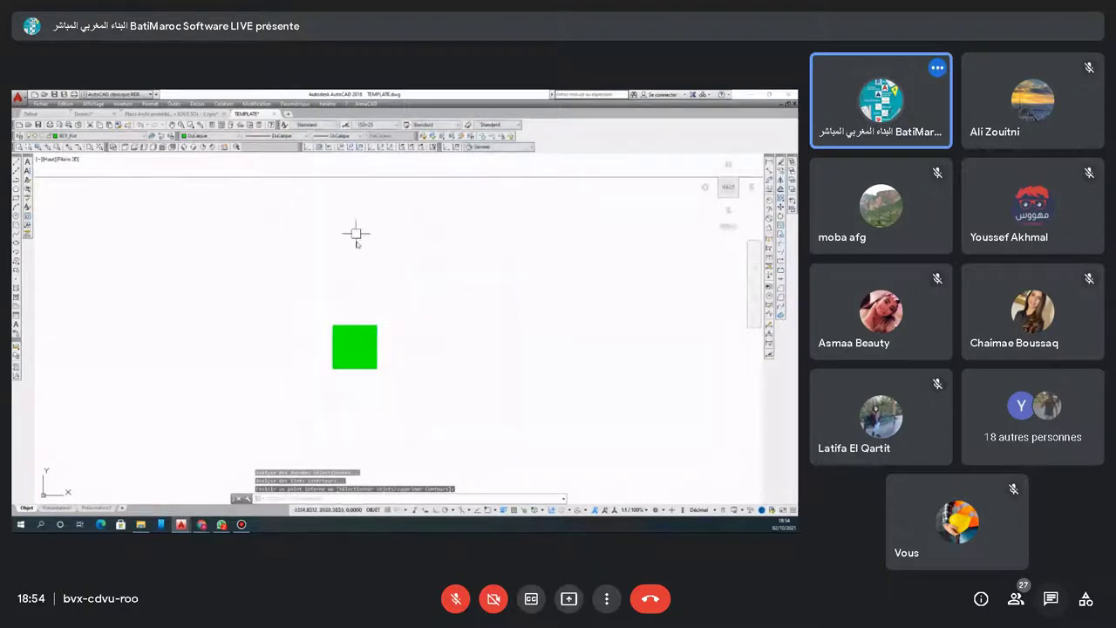
scroll(356, 235, "down", 2)
scroll(375, 252, "up", 4)
scroll(348, 312, "down", 2)
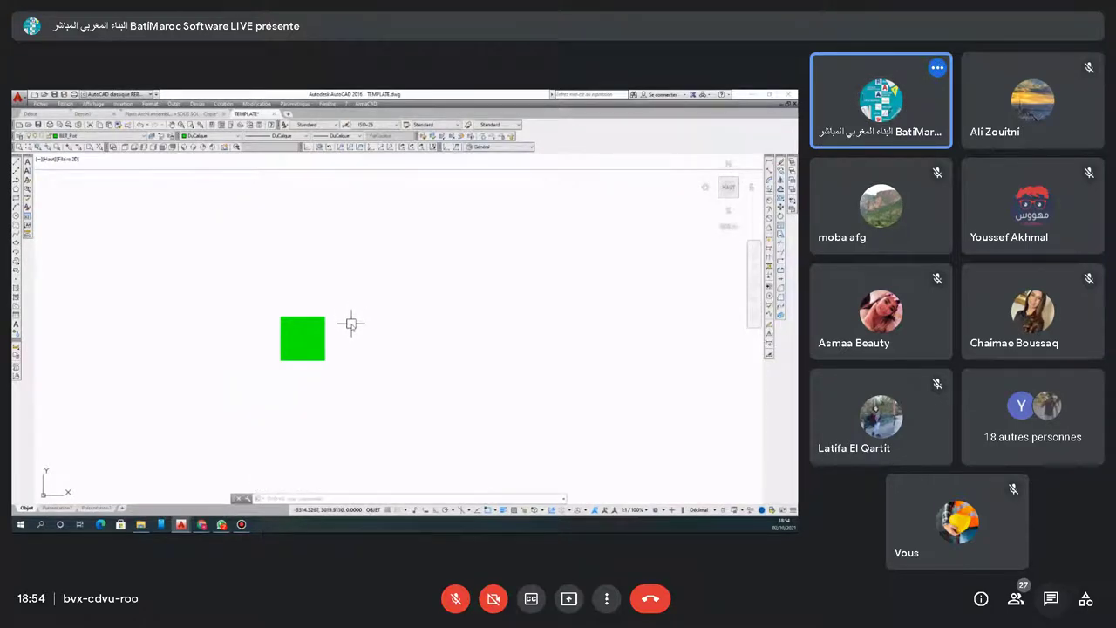
Check the call chat for new replies and close it again
key("ctrl+alt+c")
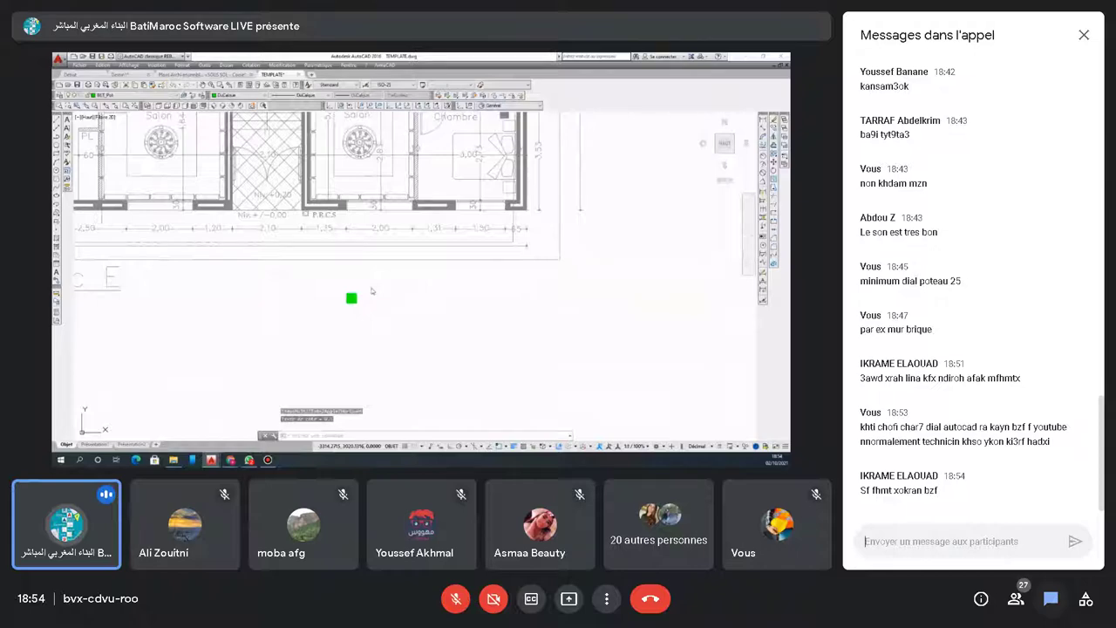
key("ctrl+alt+c")
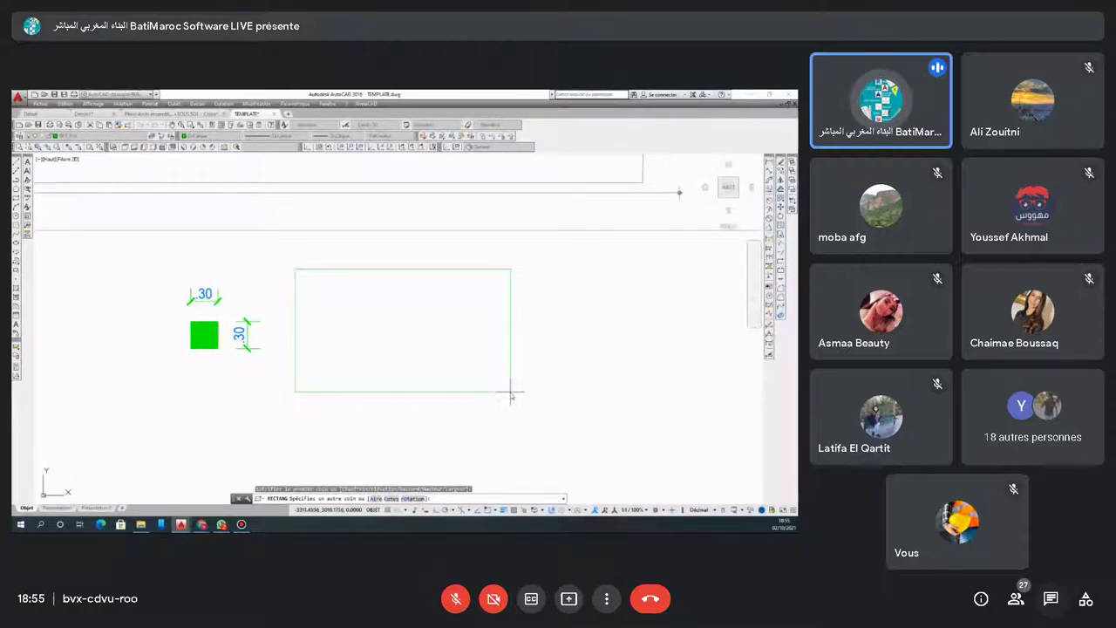
Draw a rectangle 1.00 wide and 2.00 high by entering its dimensions, beside the small hatched square
type("c")
key("Return")
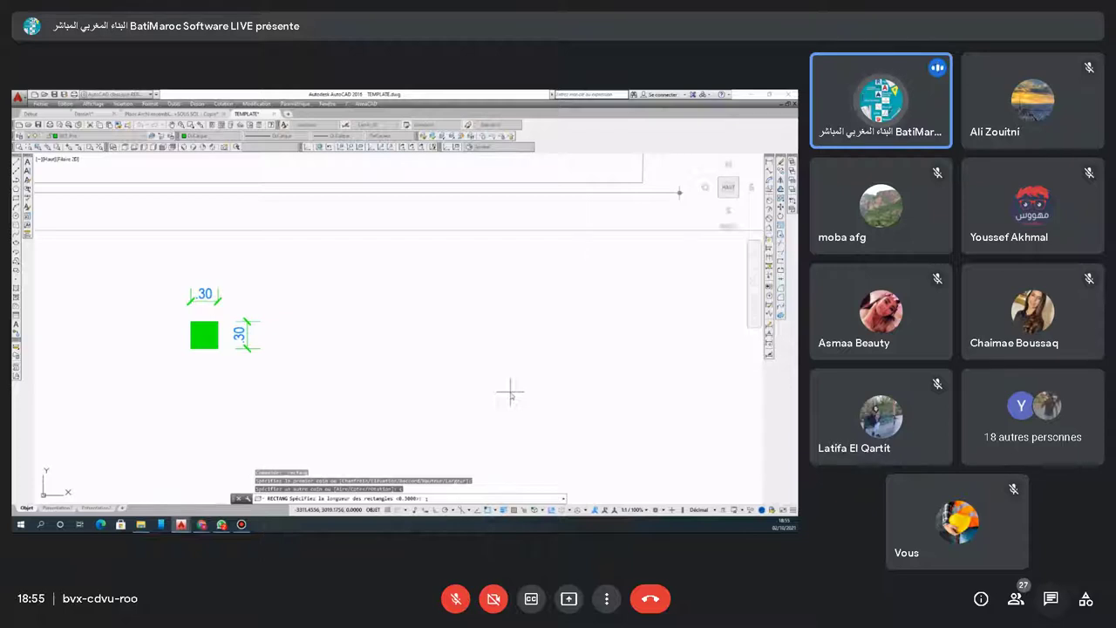
key("Return")
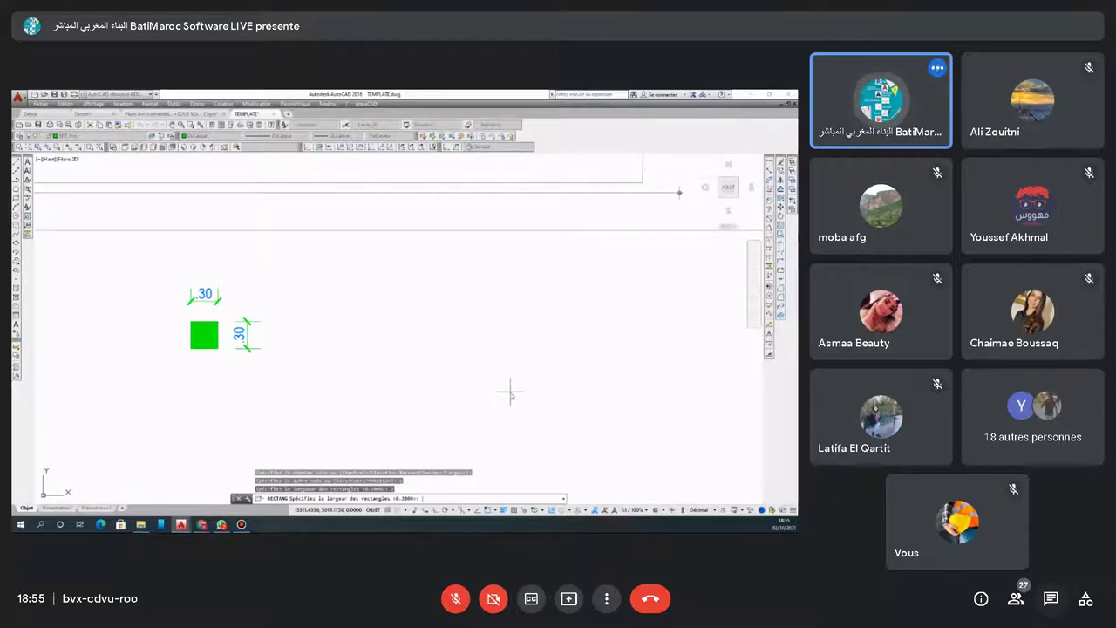
key("Return")
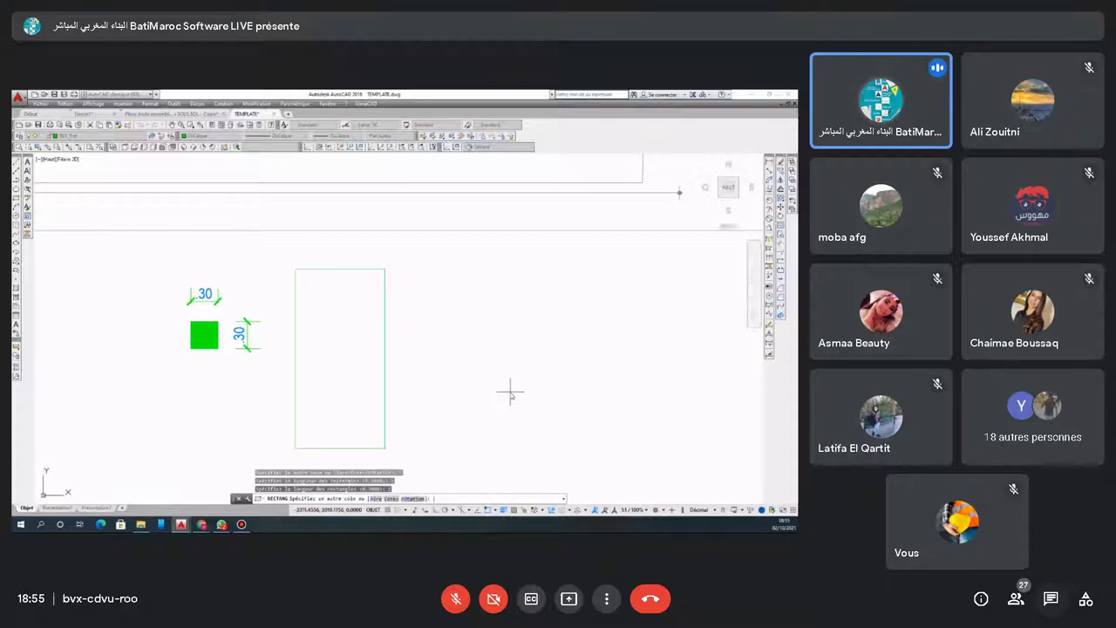
left_click(510, 392)
Add linear dimensions to the large rectangle, one above its top edge and one beside its right edge
left_click(770, 162)
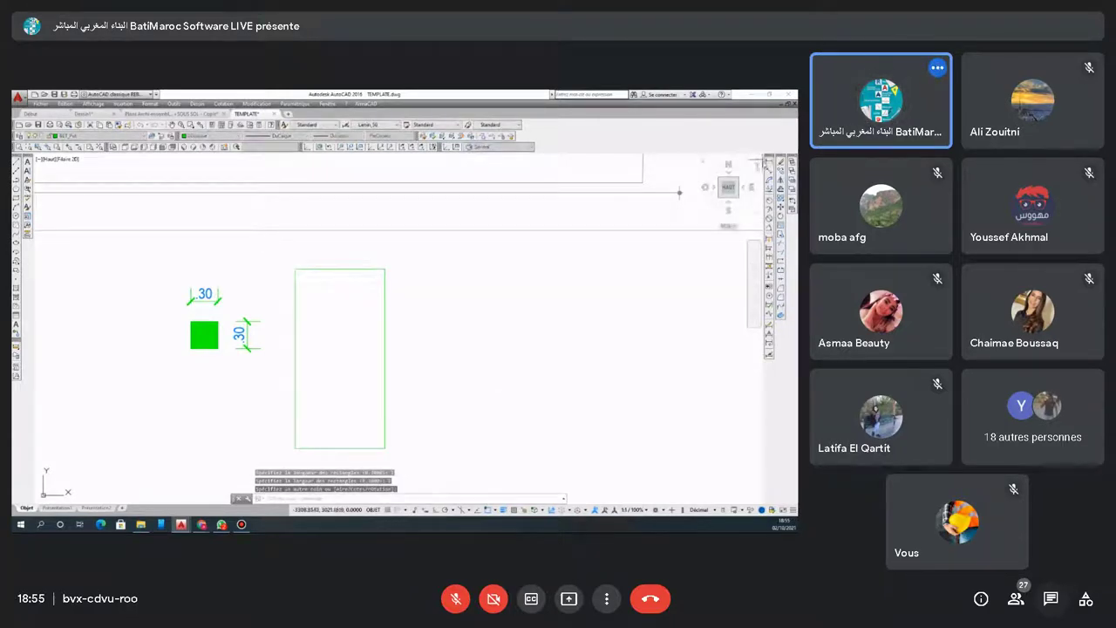
left_click(295, 269)
left_click(385, 269)
left_click(340, 253)
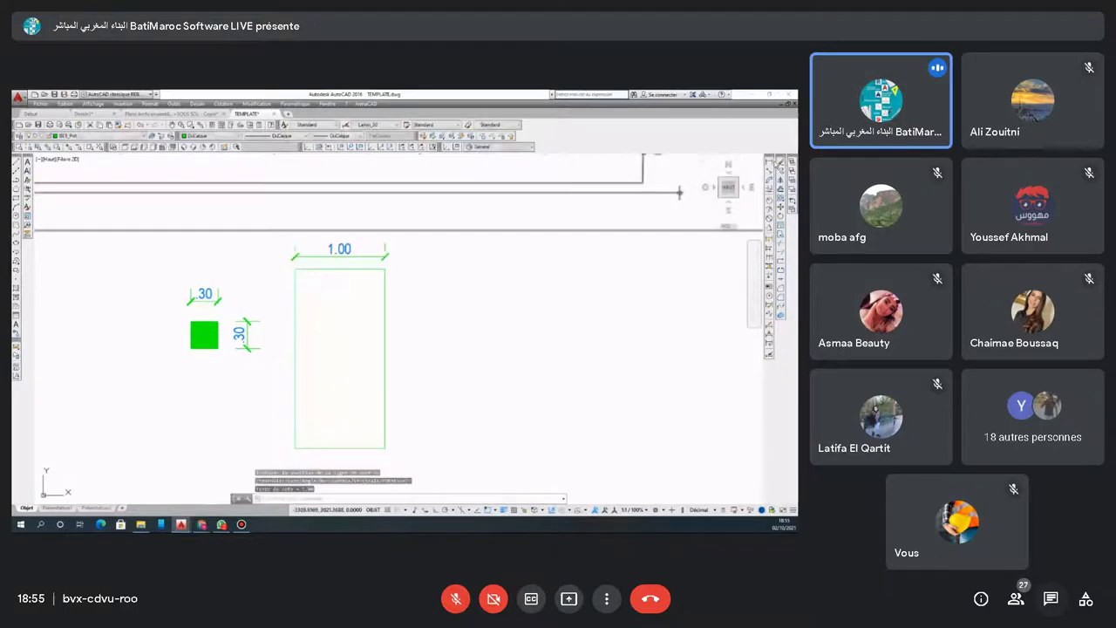
key("Return")
left_click(385, 269)
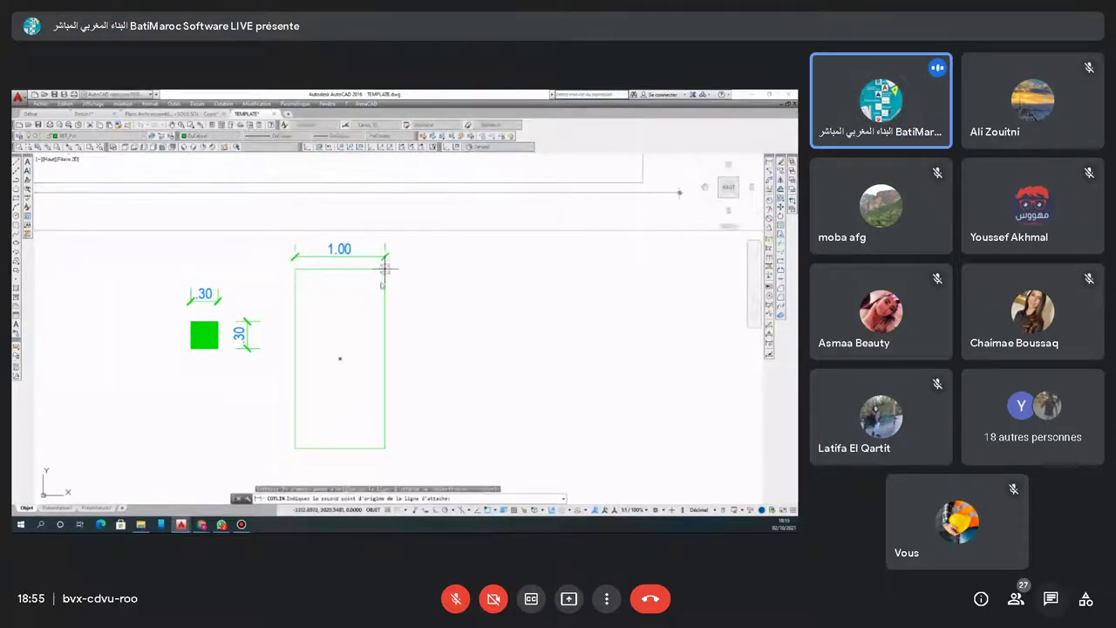
left_click(385, 448)
scroll(386, 449, "down", 3)
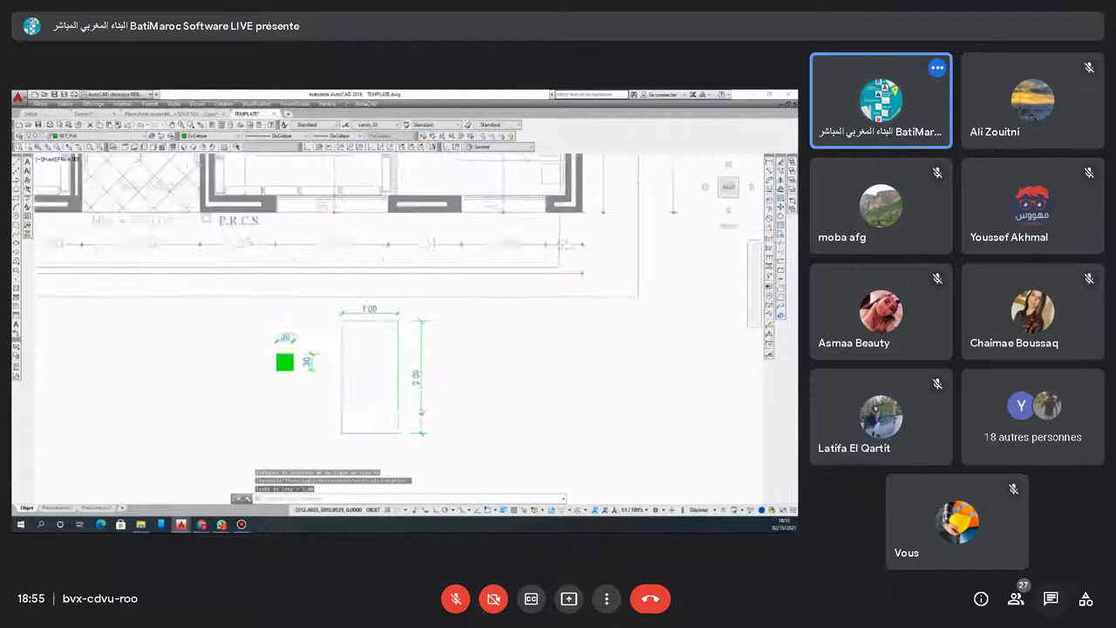
Delete the width and height dimensions of the large rectangle
left_click(434, 377)
left_click(426, 377)
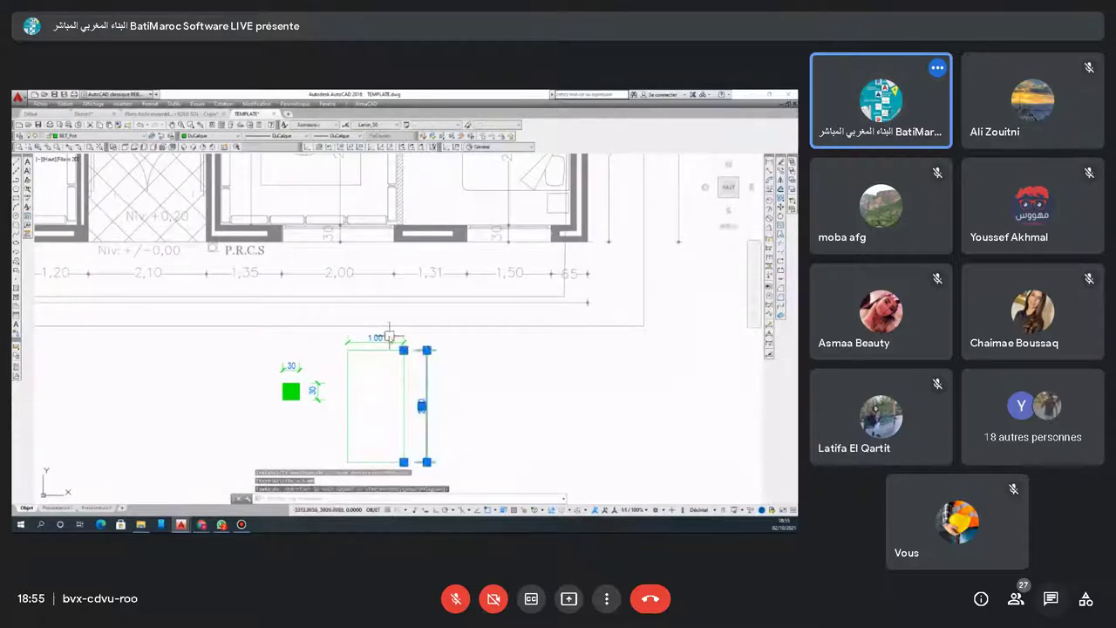
left_click(375, 340)
mouse_move(375, 338)
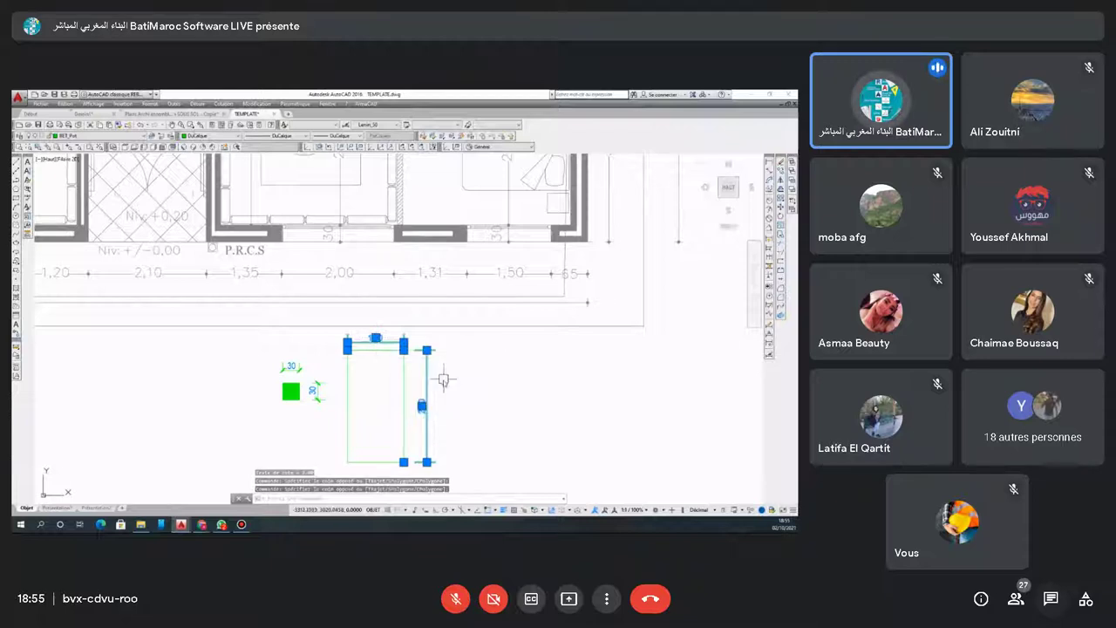
key("Delete")
left_click(448, 373)
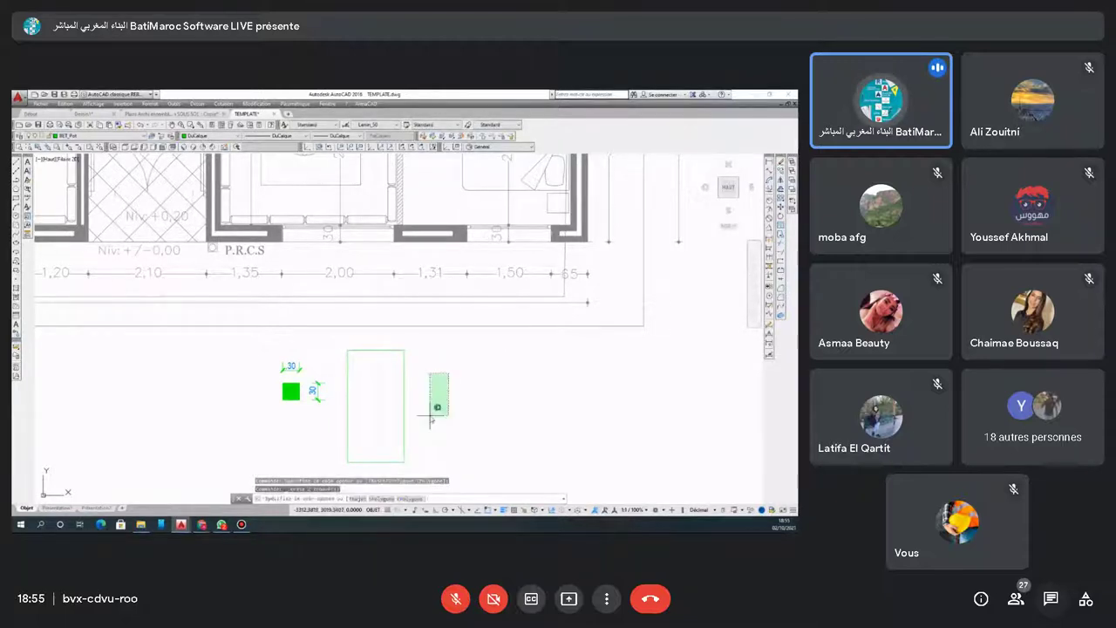
left_click(446, 412)
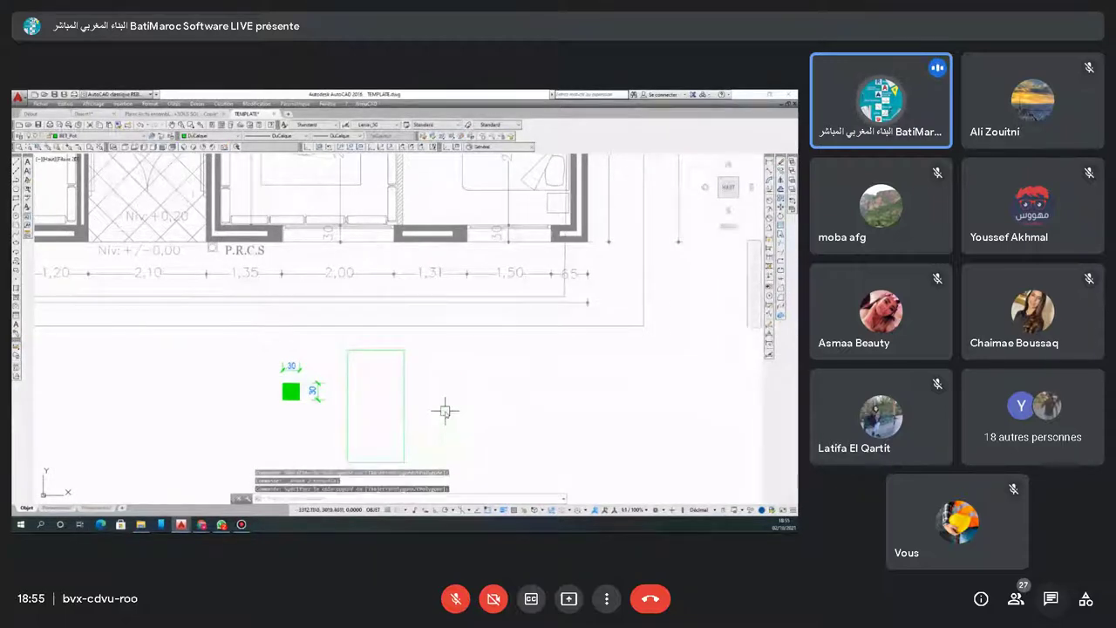
Rotate the large rectangle 90° about its geometric centre with Ortho mode turned on
left_click(457, 383)
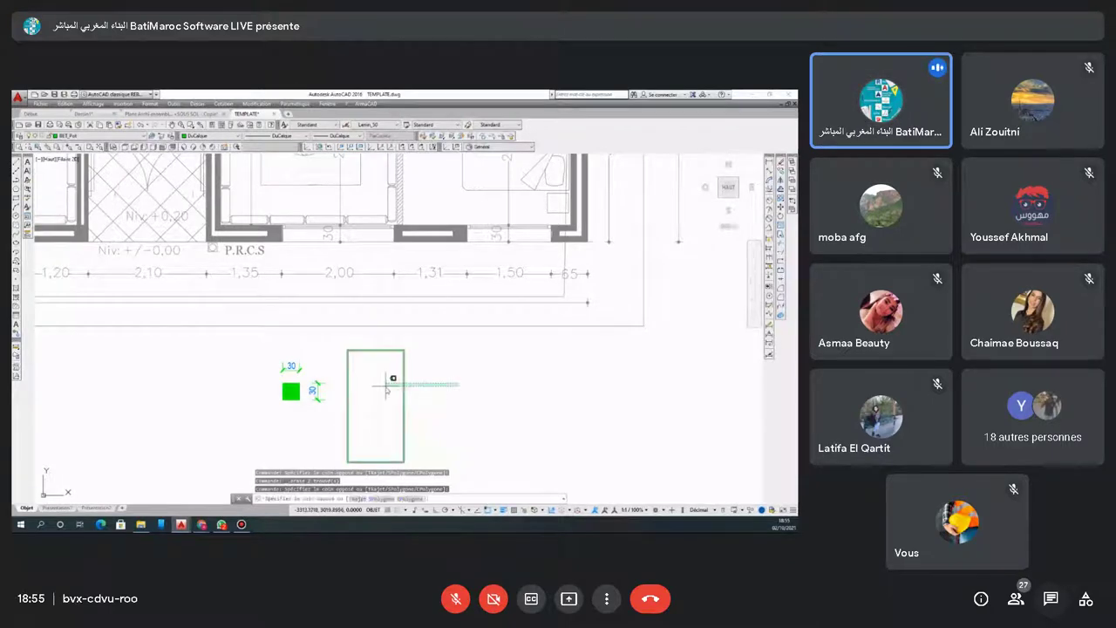
left_click(389, 384)
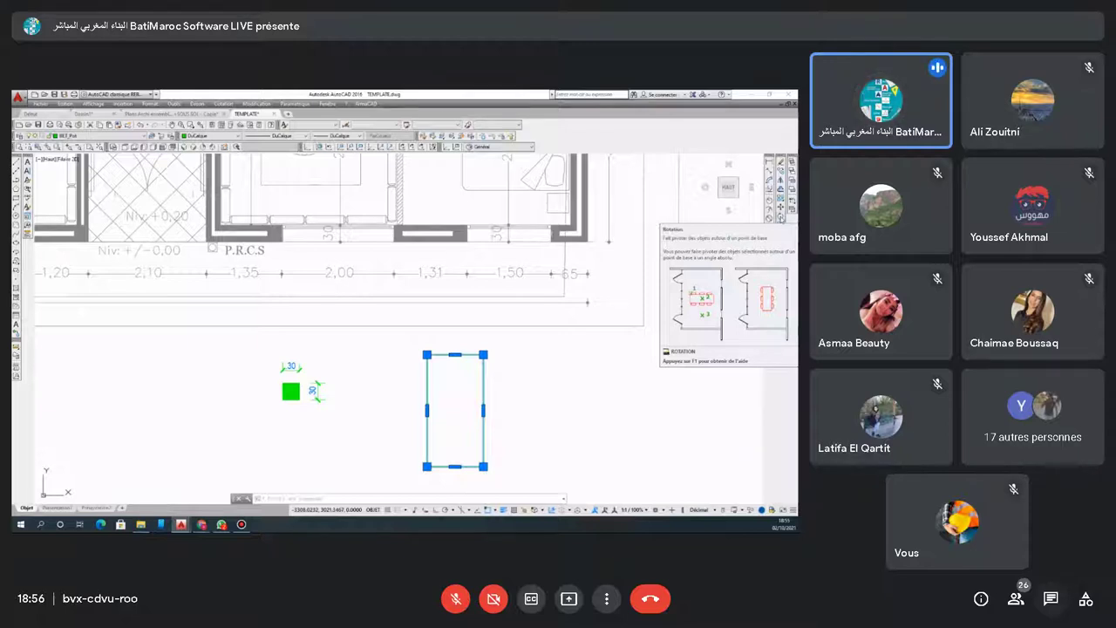
left_click(781, 210)
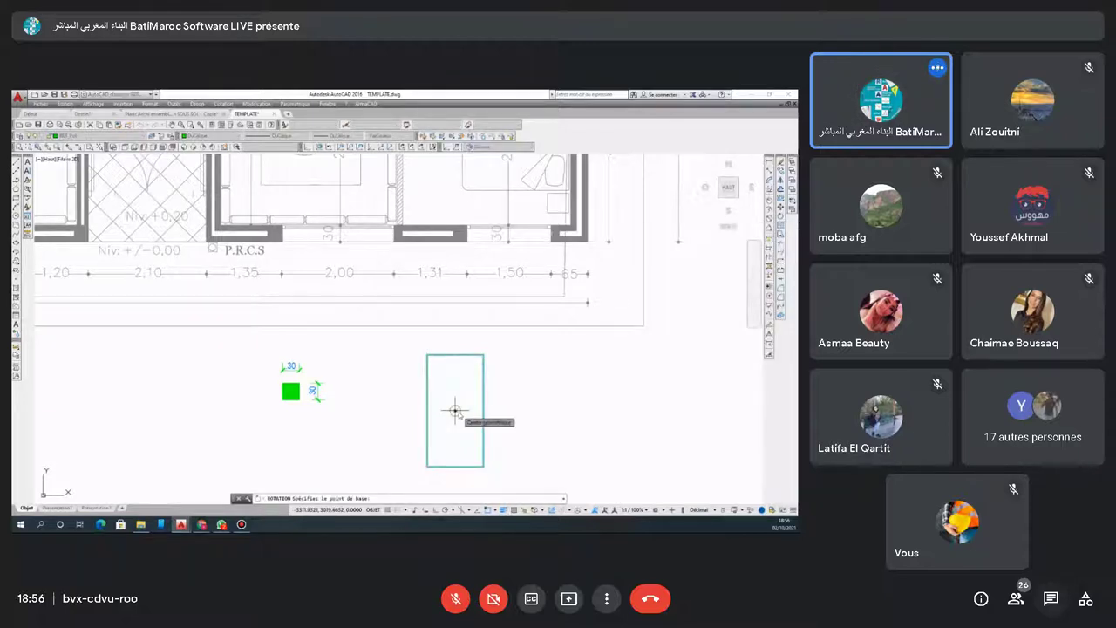
left_click(454, 411)
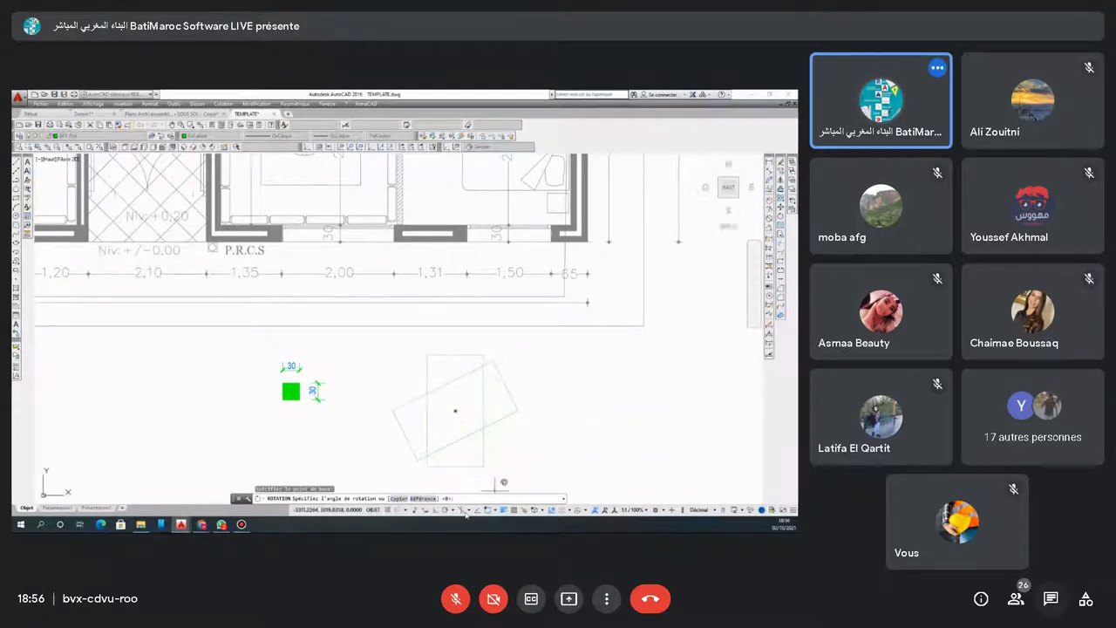
left_click(434, 515)
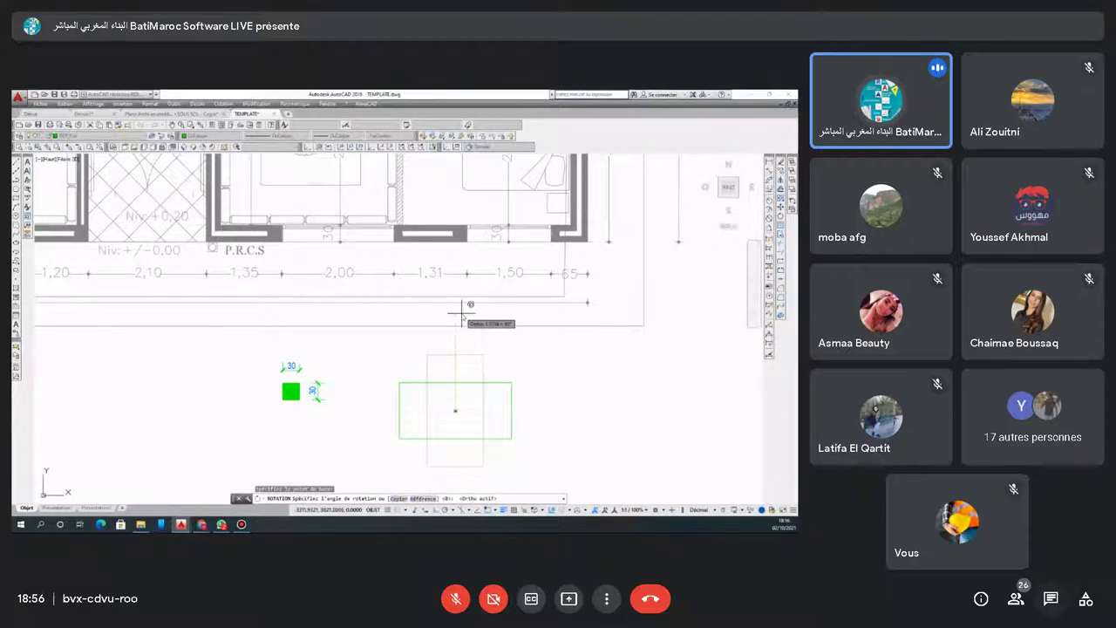
key("Escape")
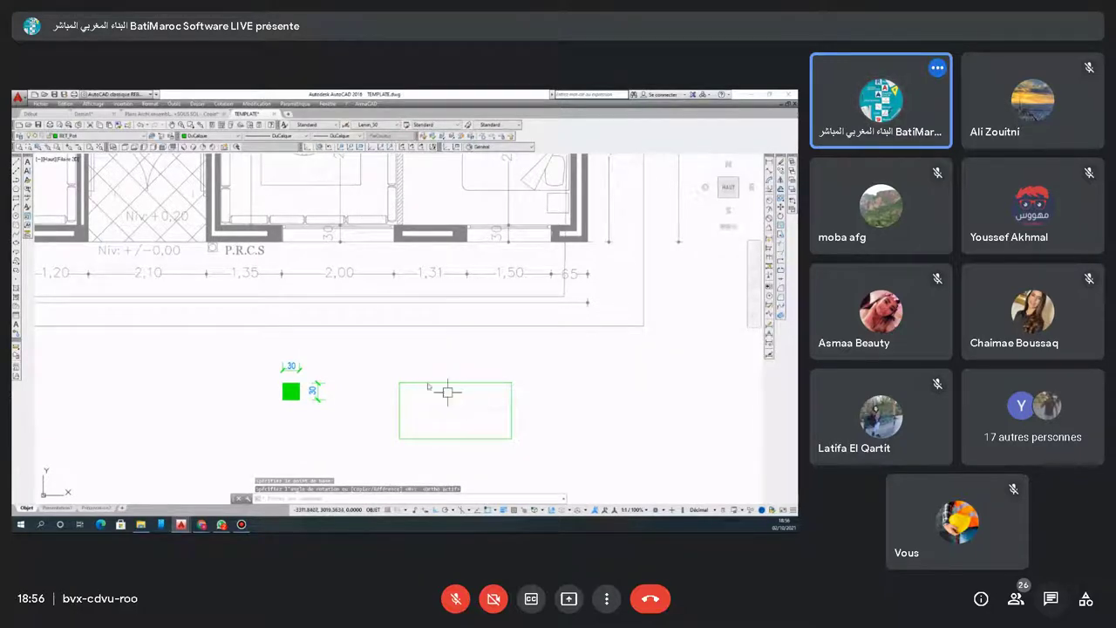
Delete the rotated rectangle beside the small hatched square
left_click(427, 361)
left_click(401, 397)
key("Delete")
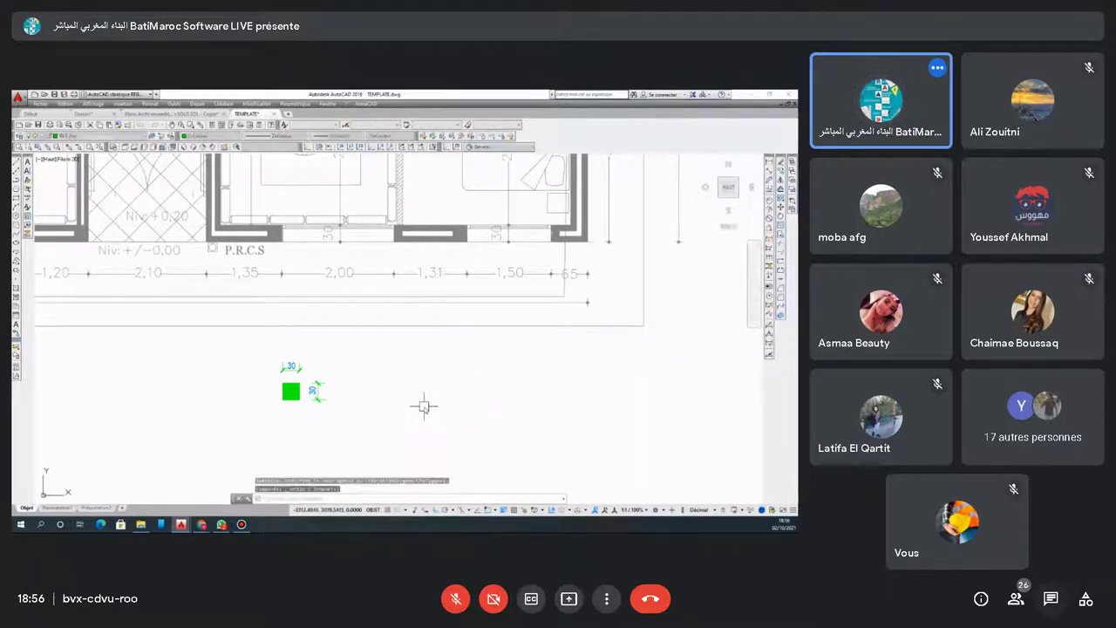
Delete both .30 dimensions of the small hatched square
left_click(336, 367)
left_click(322, 399)
left_click(311, 356)
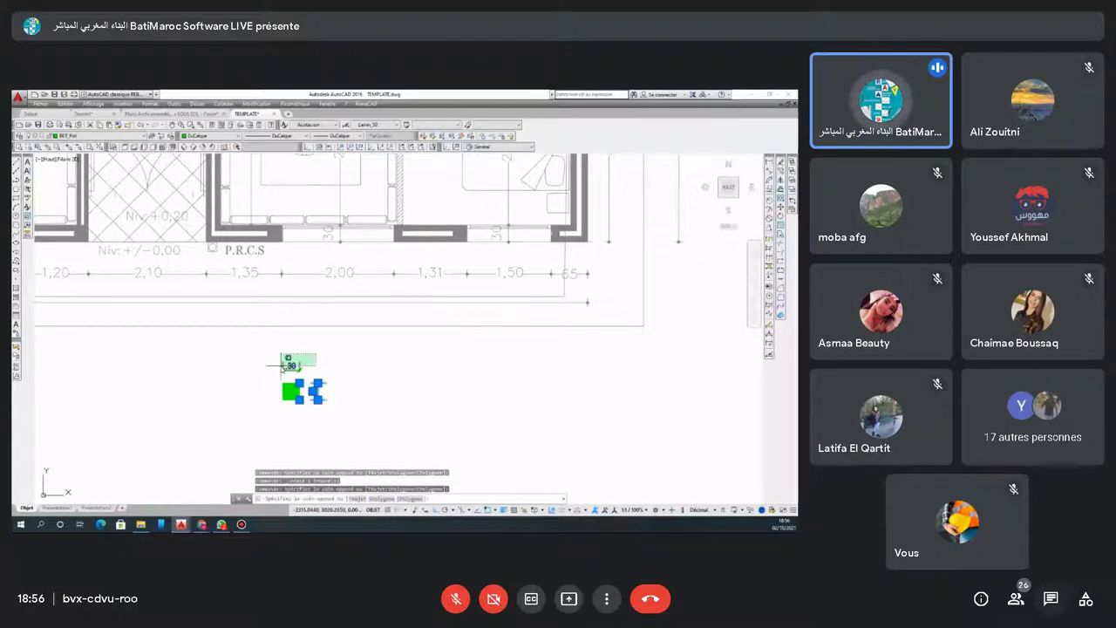
left_click(281, 368)
key("Delete")
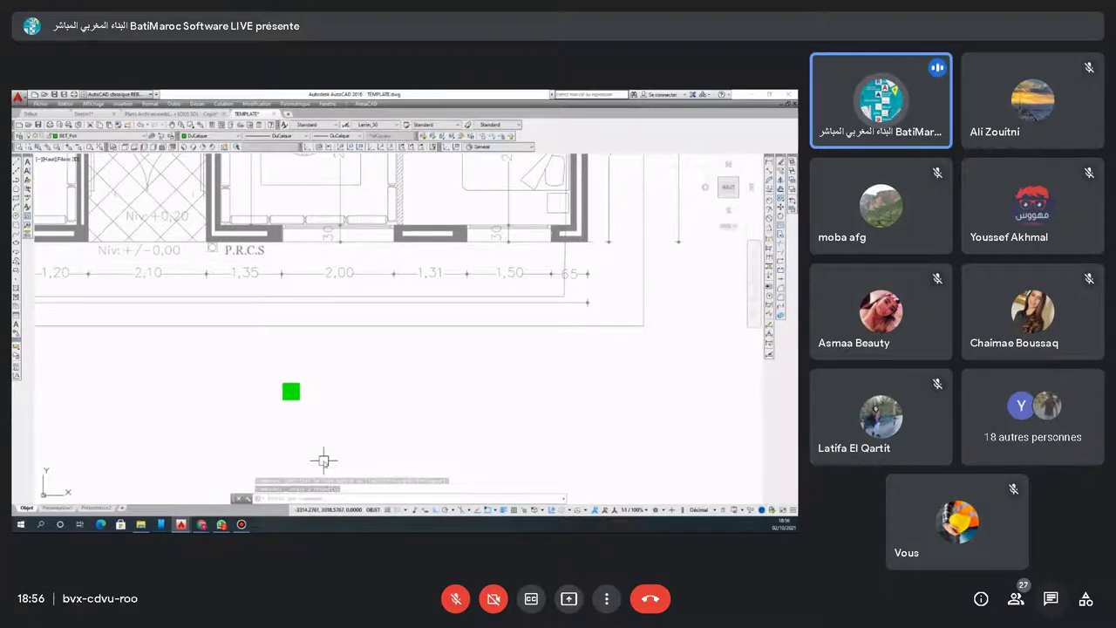
Examine the solid-hatched square at close range and alongside the walls of the floor plan above it
scroll(311, 341, "down", 3)
scroll(305, 343, "up", 3)
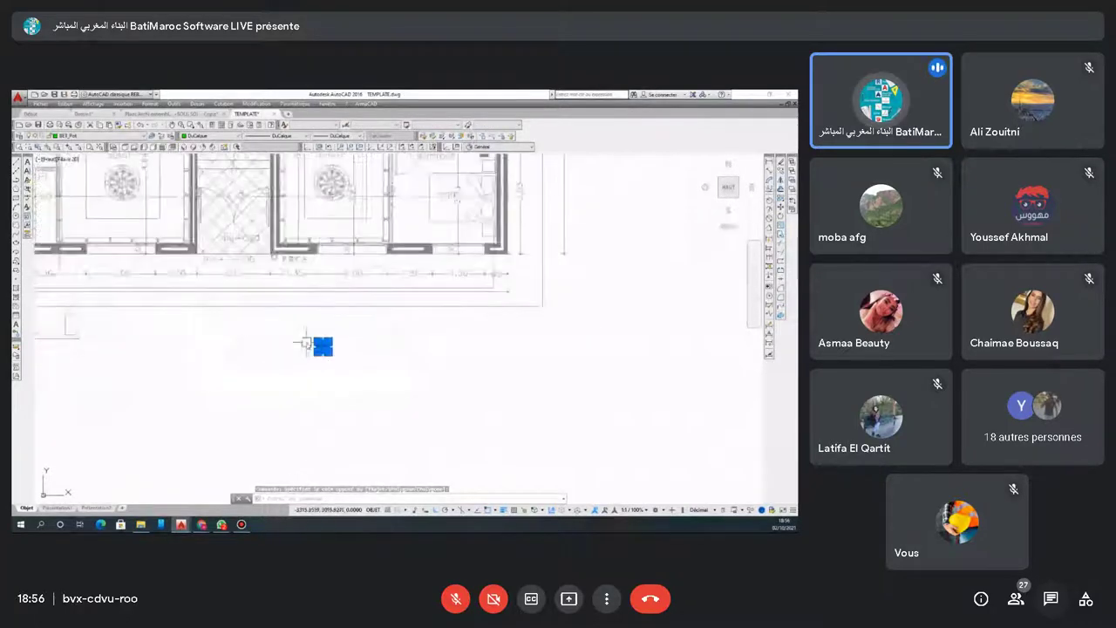
scroll(306, 342, "up", 5)
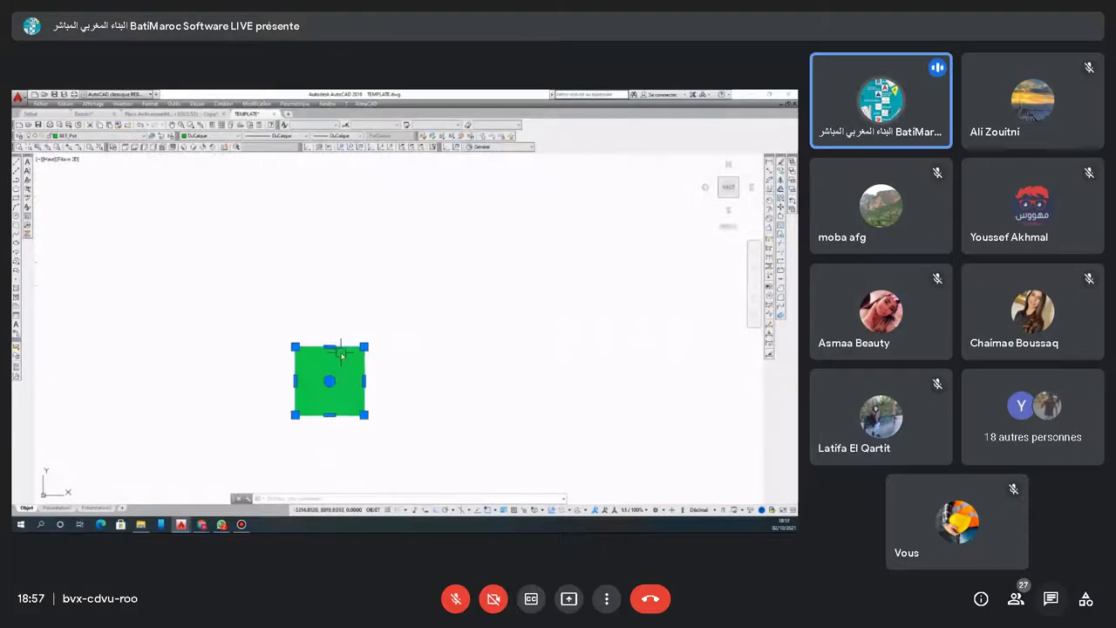
key("Escape")
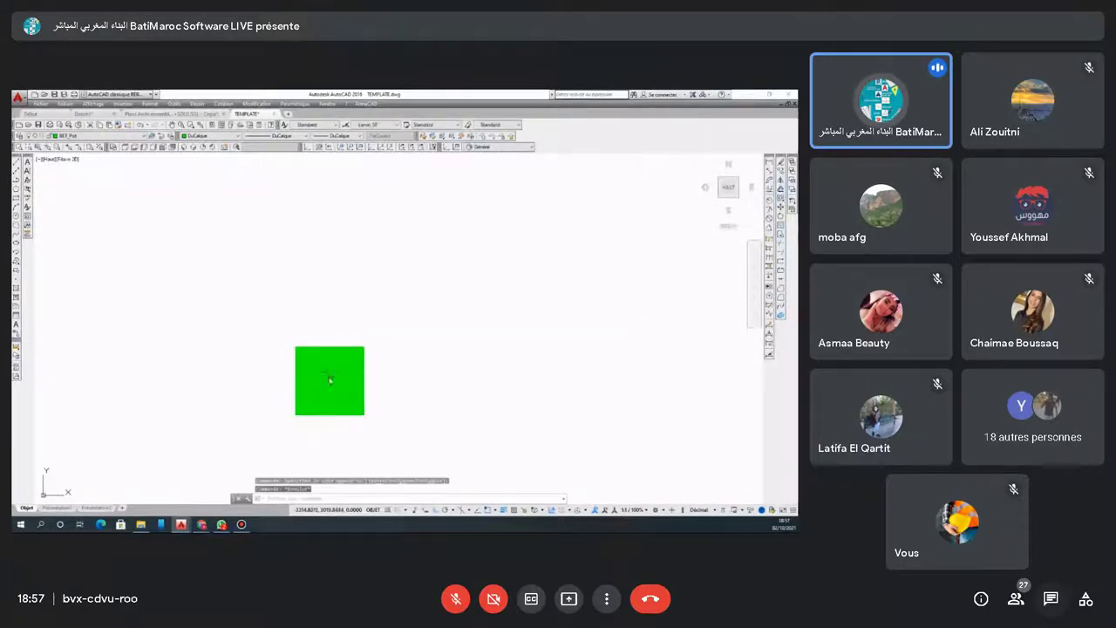
scroll(330, 379, "down", 5)
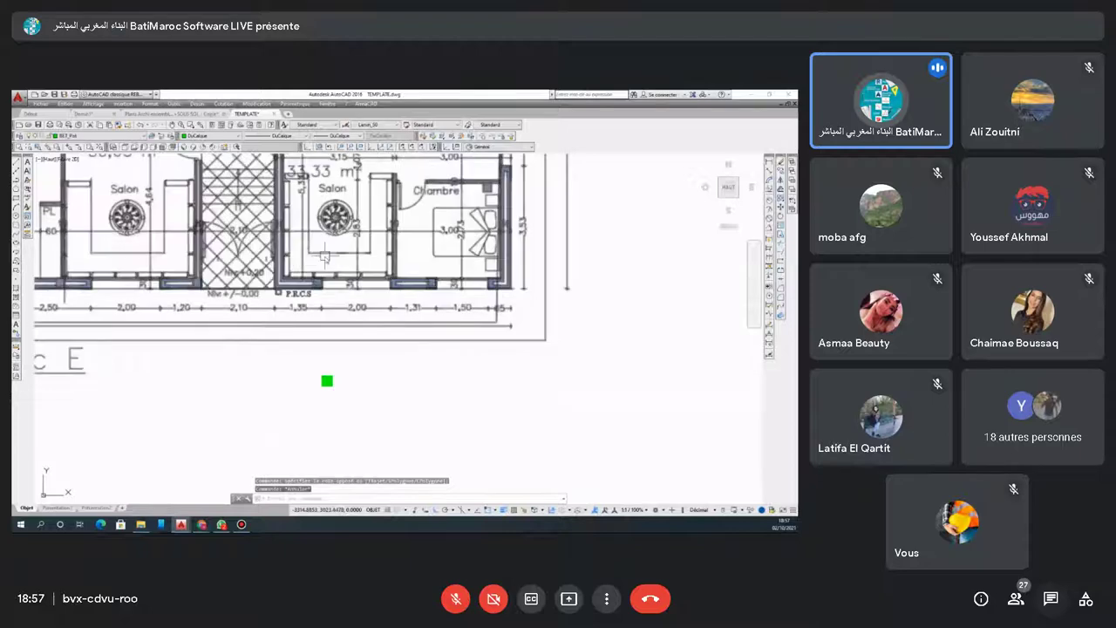
scroll(366, 341, "up", 3)
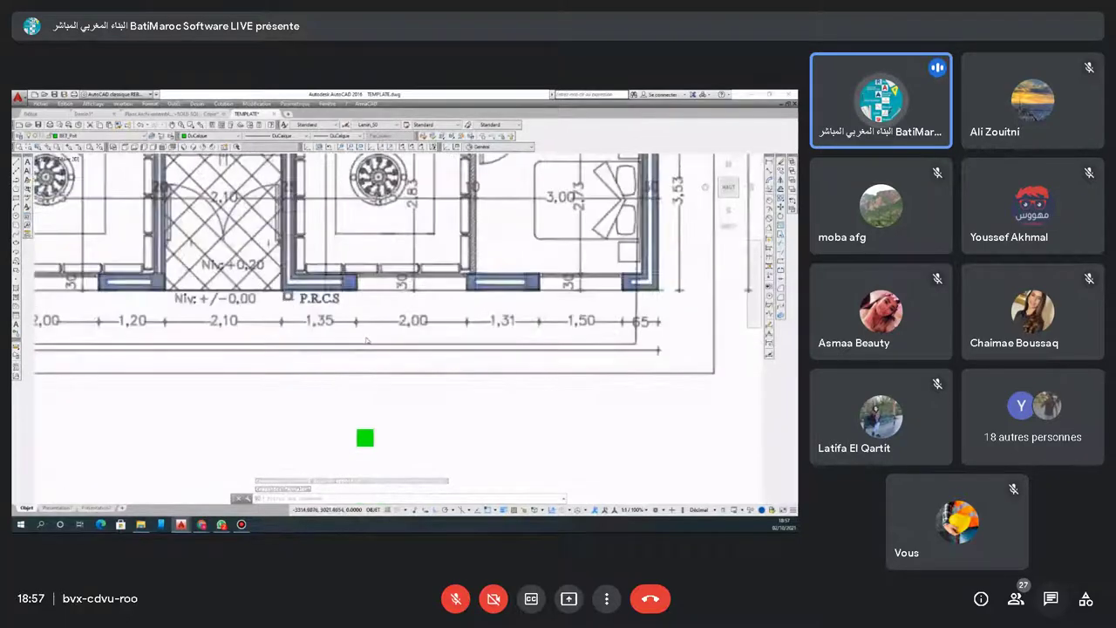
scroll(366, 341, "down", 3)
scroll(448, 300, "up", 3)
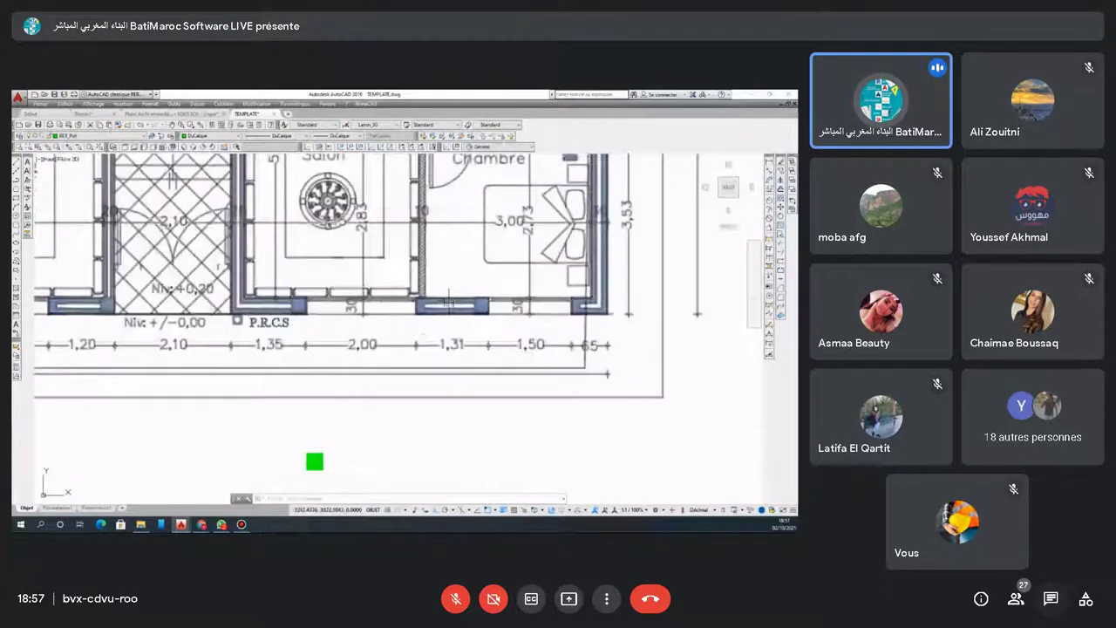
scroll(368, 387, "down", 3)
Move only the solid hatch horizontally off the square's outline, and undo the move
scroll(369, 386, "up", 5)
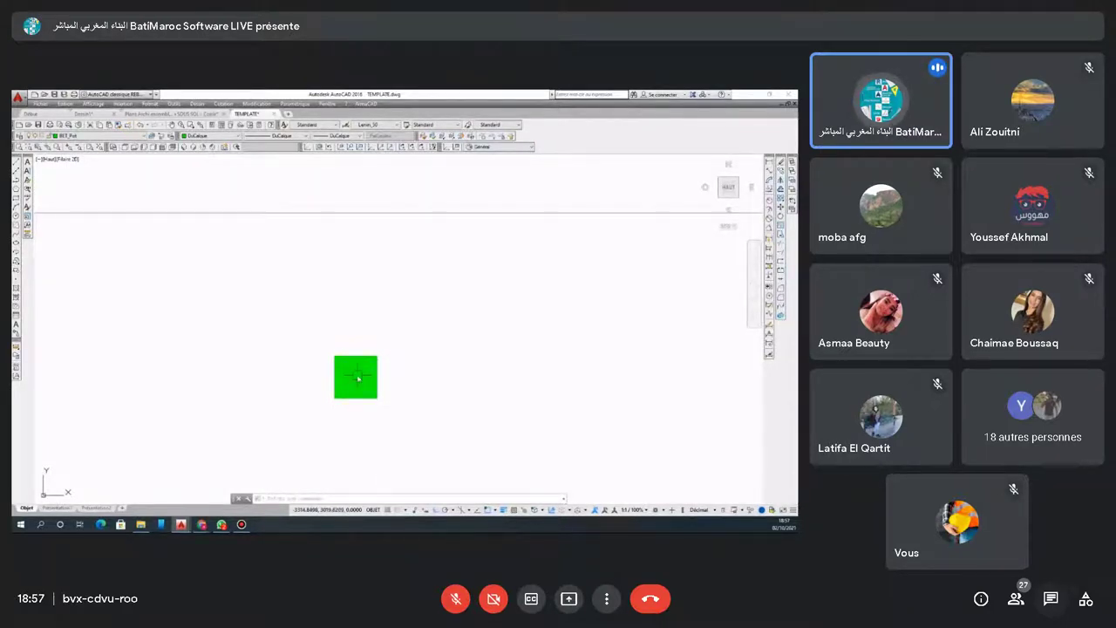
left_click(357, 377)
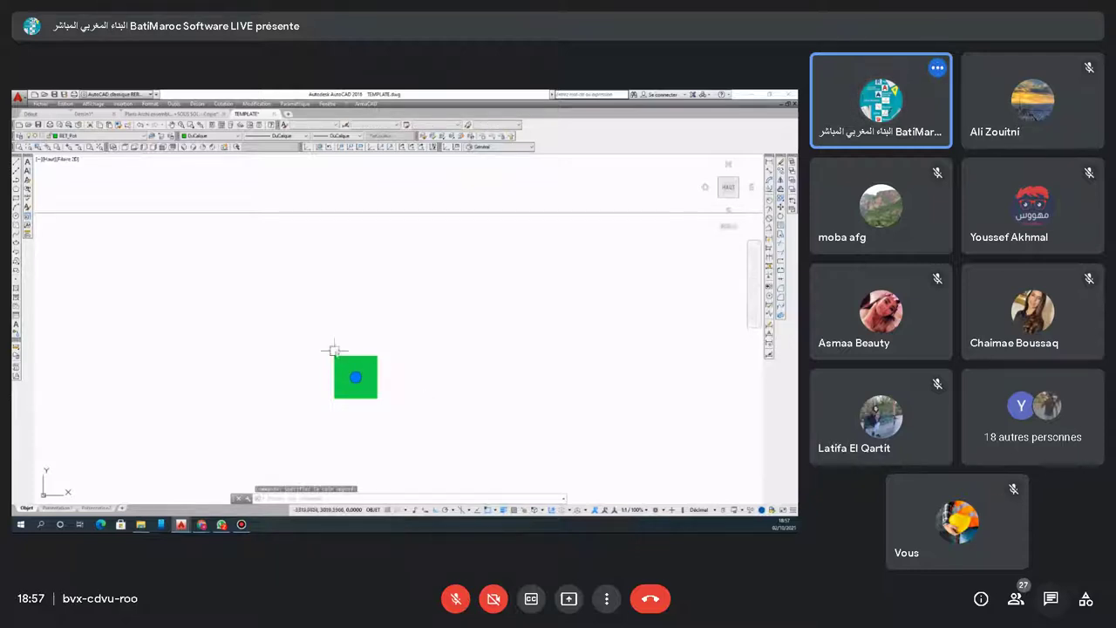
left_click(781, 210)
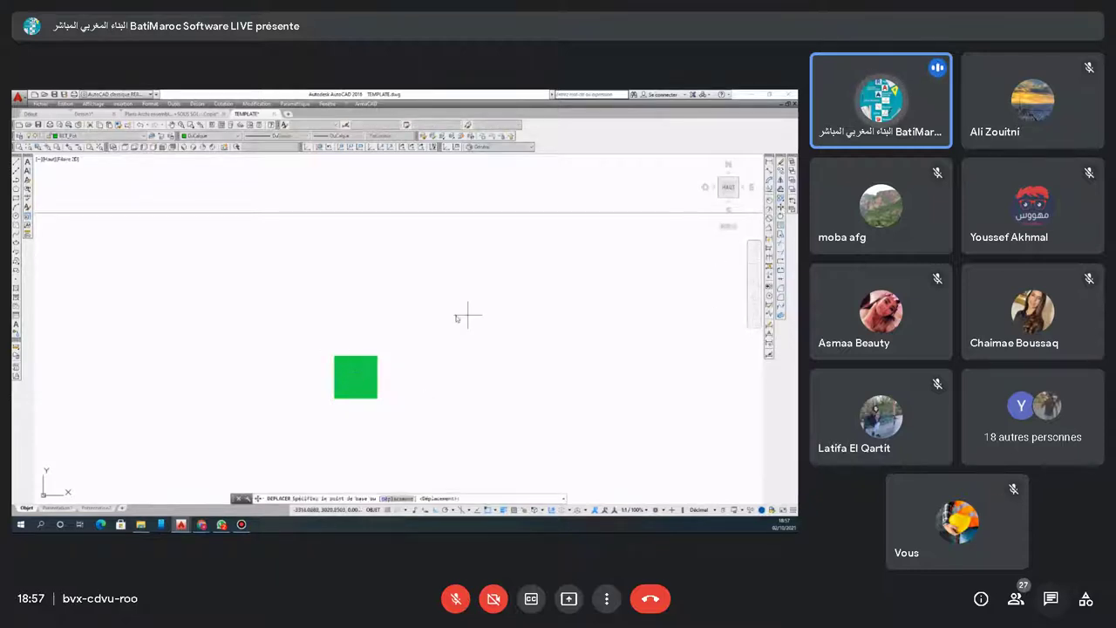
left_click(353, 304)
left_click(491, 306)
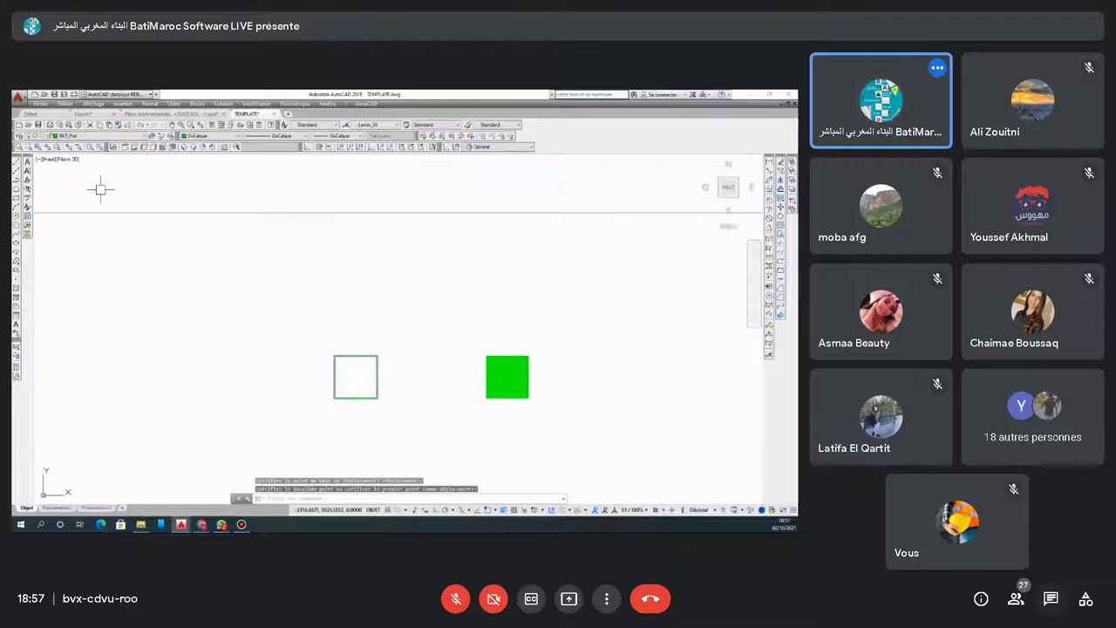
left_click(142, 127)
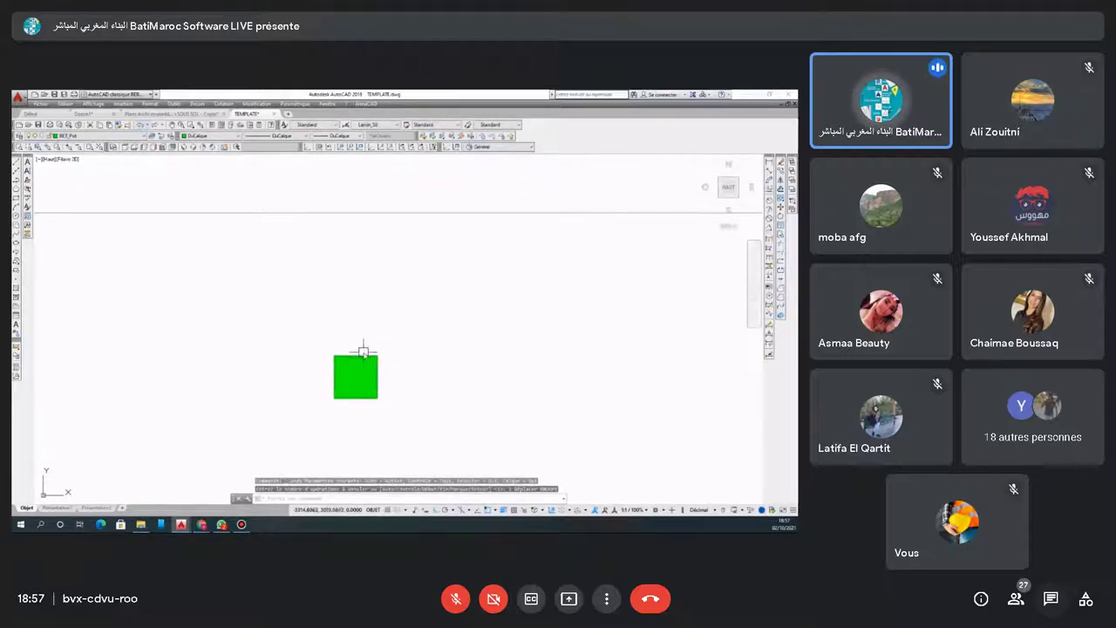
Check whether the square's solid hatch is picked separately from its outline, clearing the selection each time
scroll(388, 319, "down", 4)
scroll(388, 330, "up", 6)
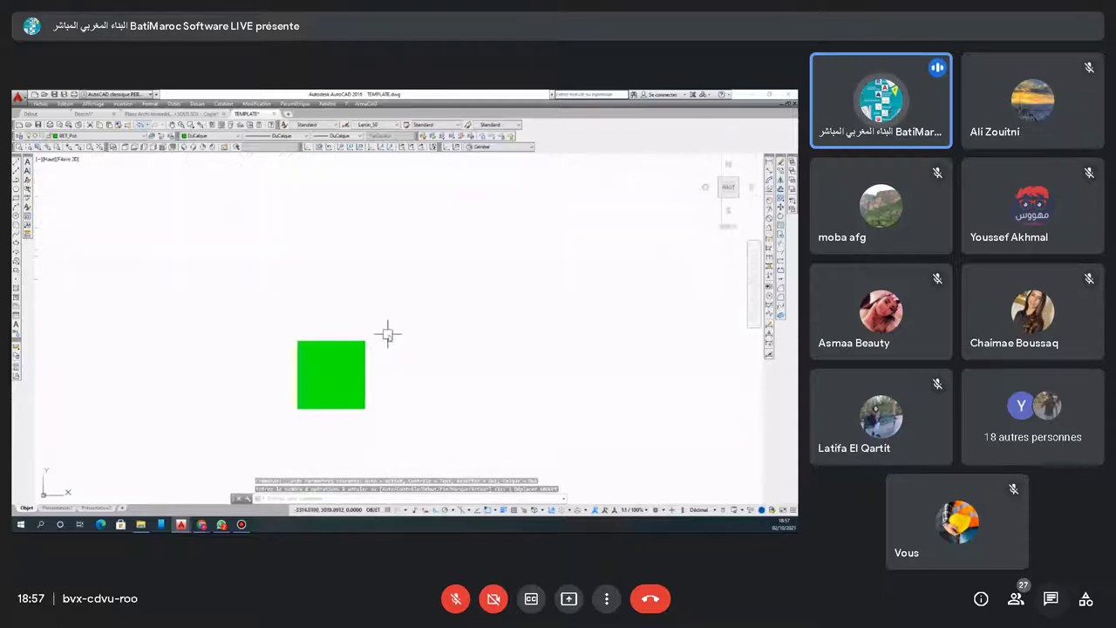
left_click(345, 343)
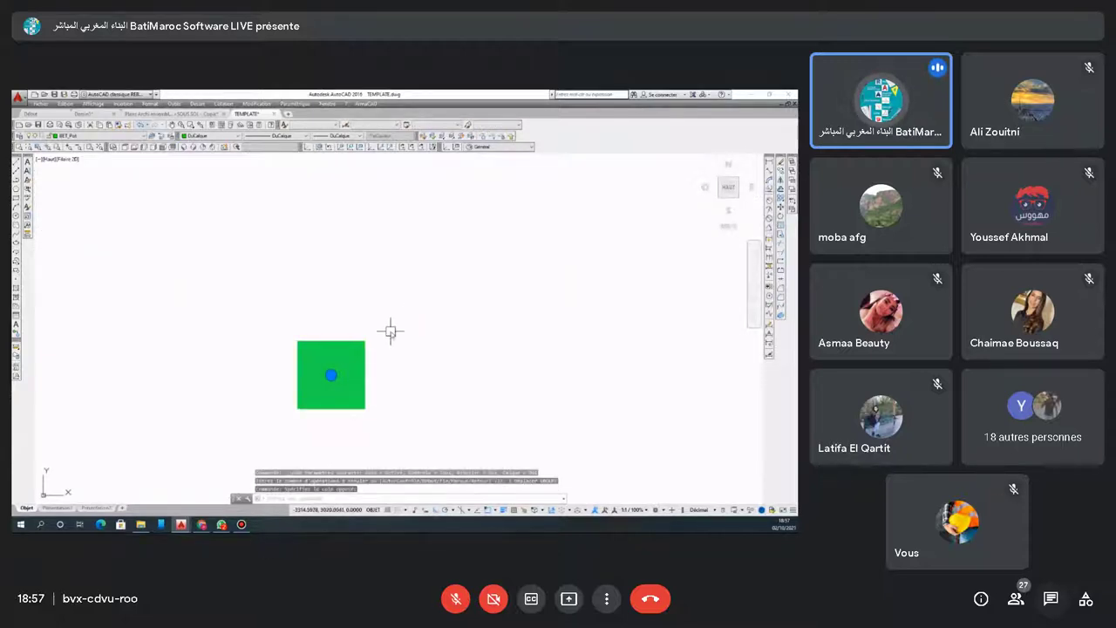
key("Escape")
left_click(354, 361)
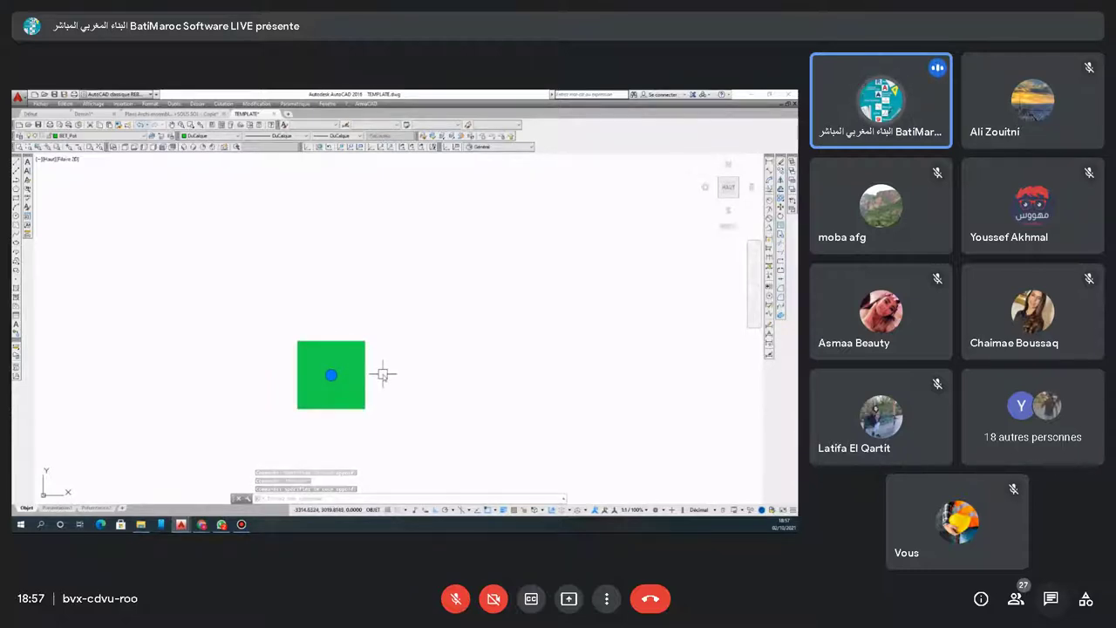
key("Escape")
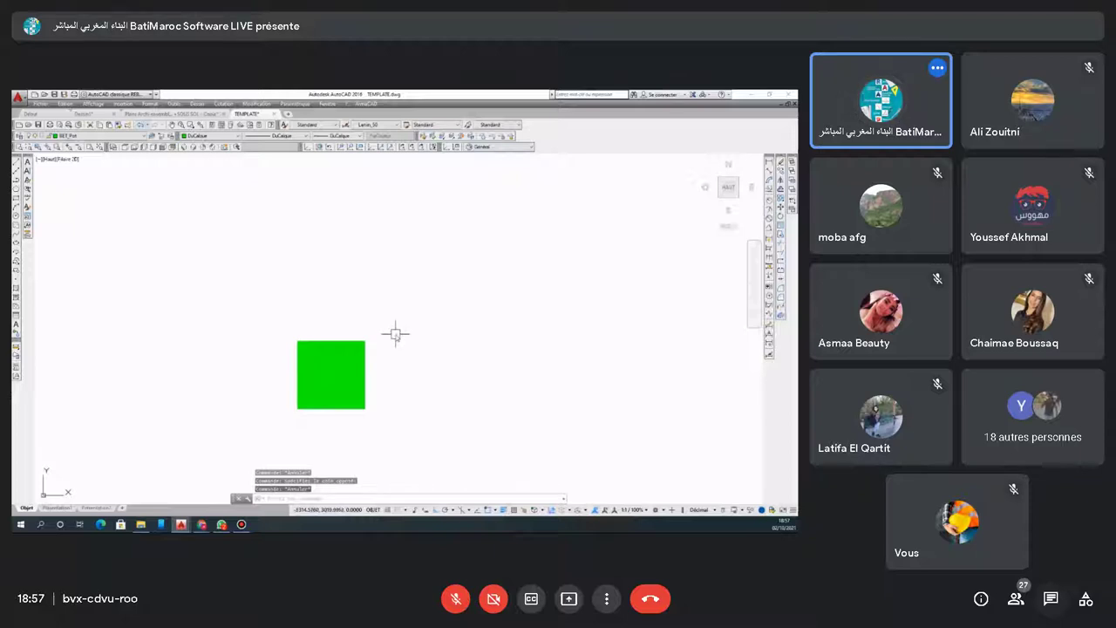
Define a block named "poteau" from the green square and its hatch, with its base point at the upper-right corner
left_click(425, 281)
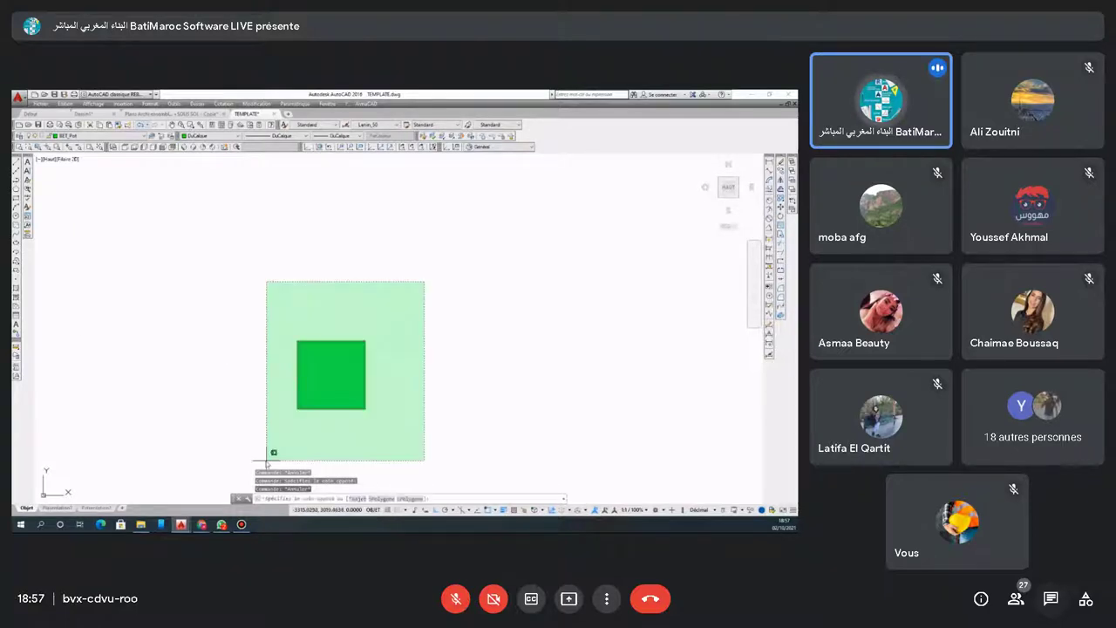
left_click(233, 444)
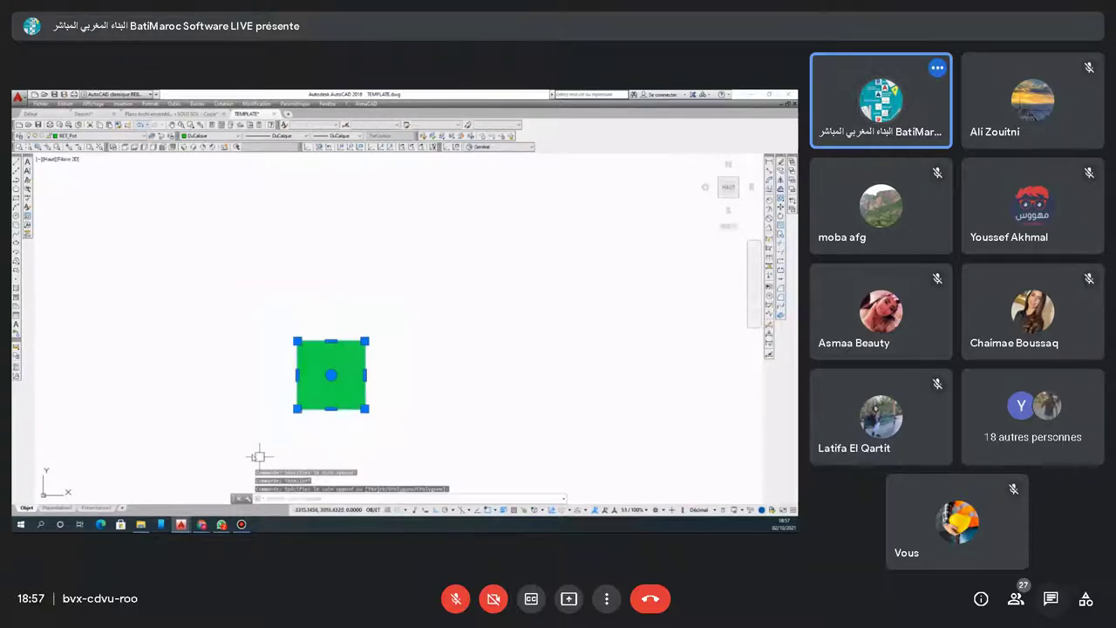
left_click(15, 271)
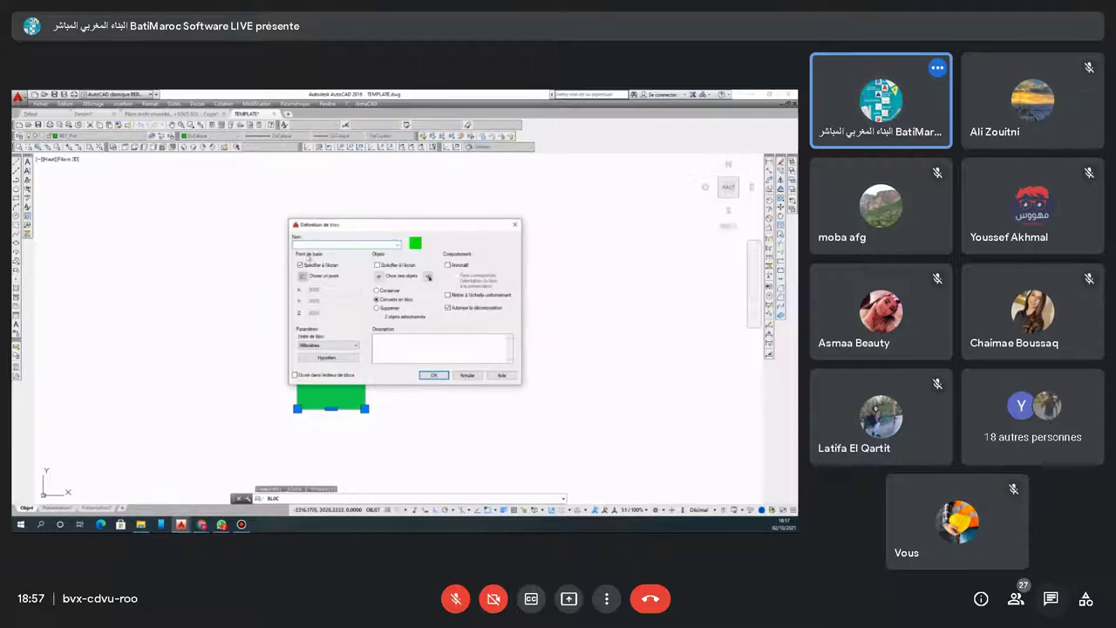
left_click(357, 245)
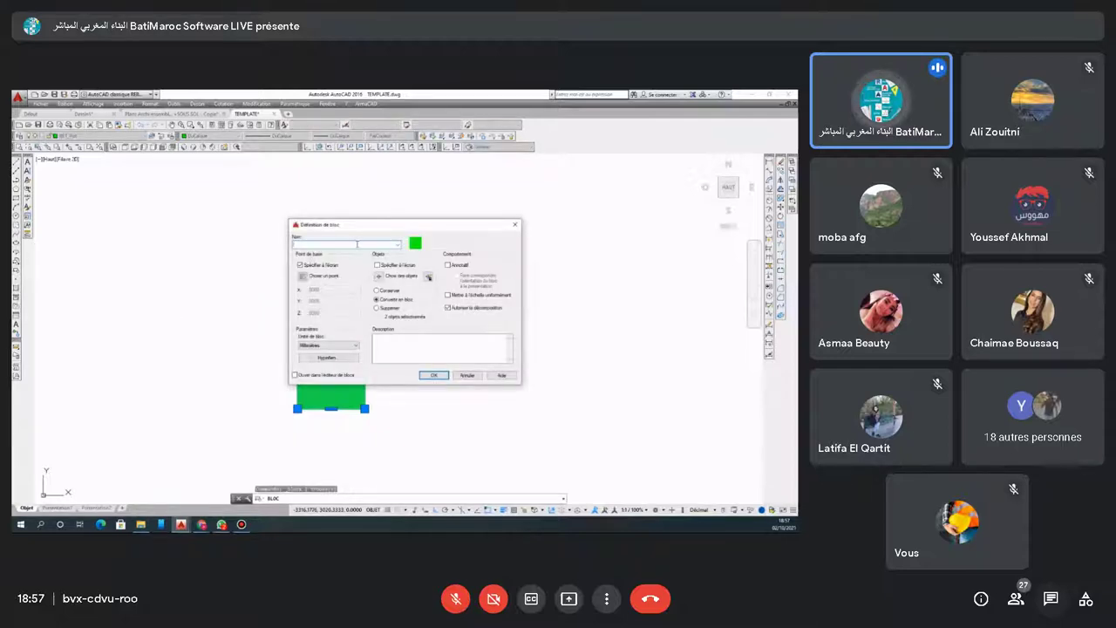
type("poteau")
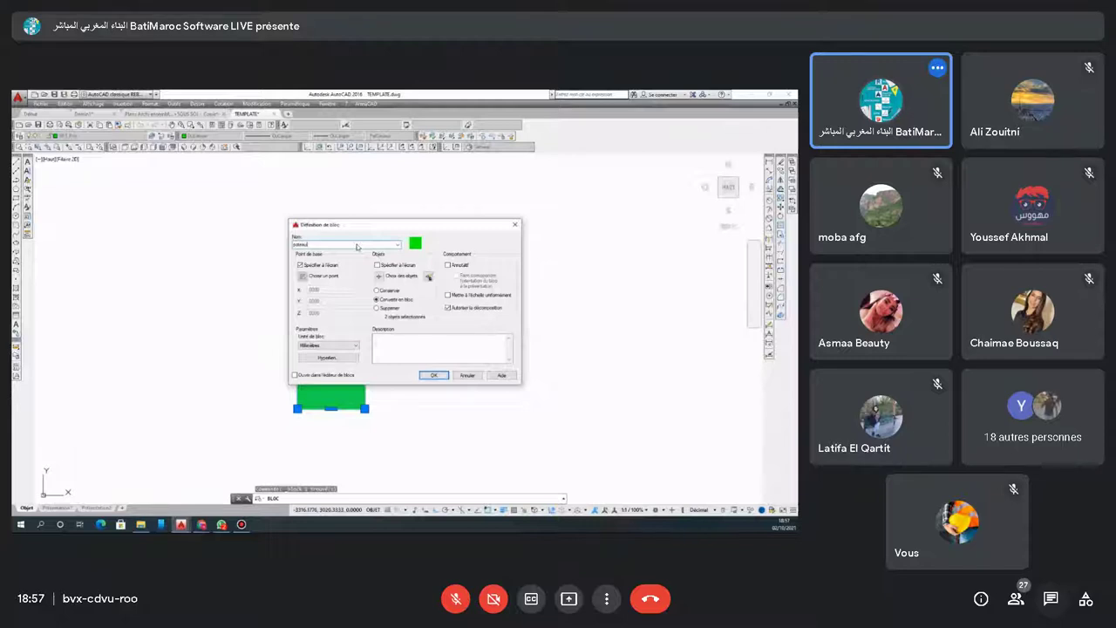
left_click(437, 376)
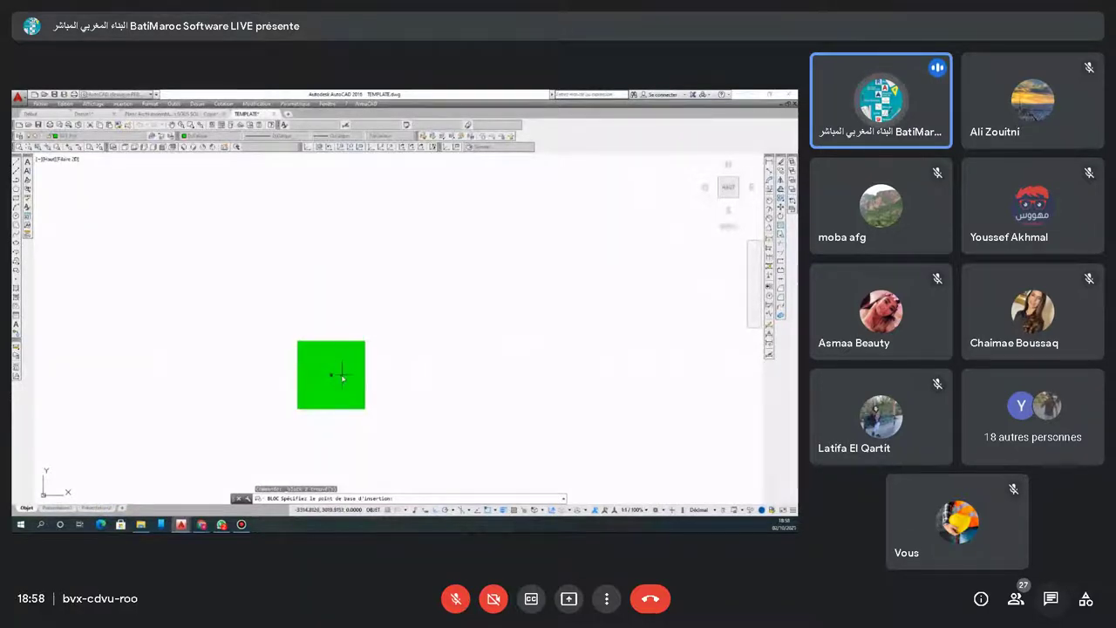
left_click(364, 341)
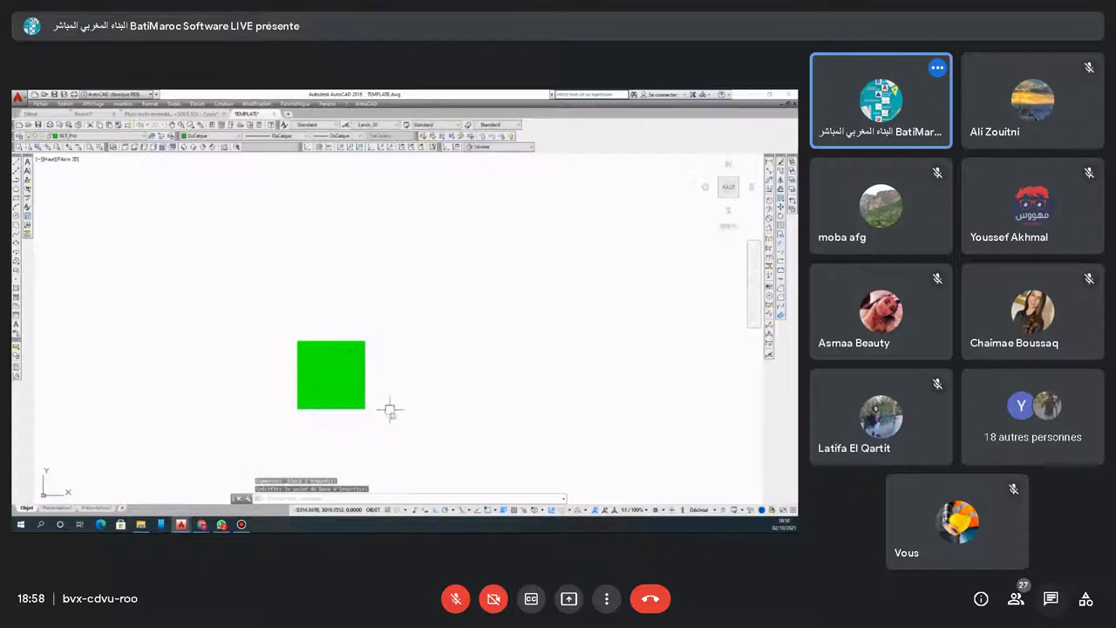
Move the poteau block horizontally to the right below the floor plan and check that it is picked as one object
scroll(348, 357, "down", 5)
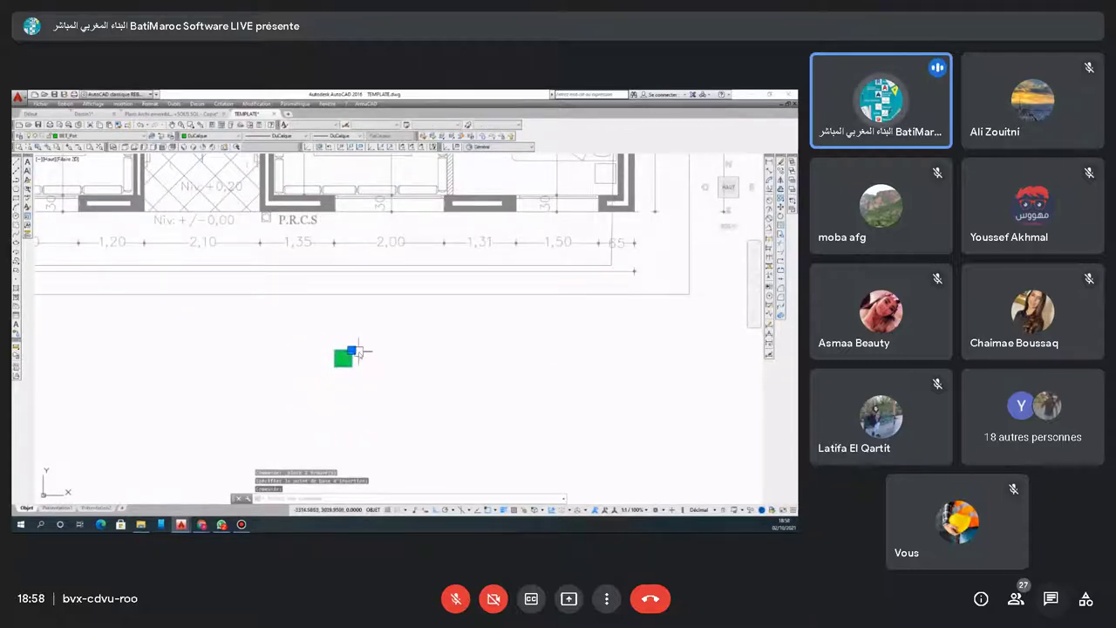
left_click(351, 351)
left_click(769, 207)
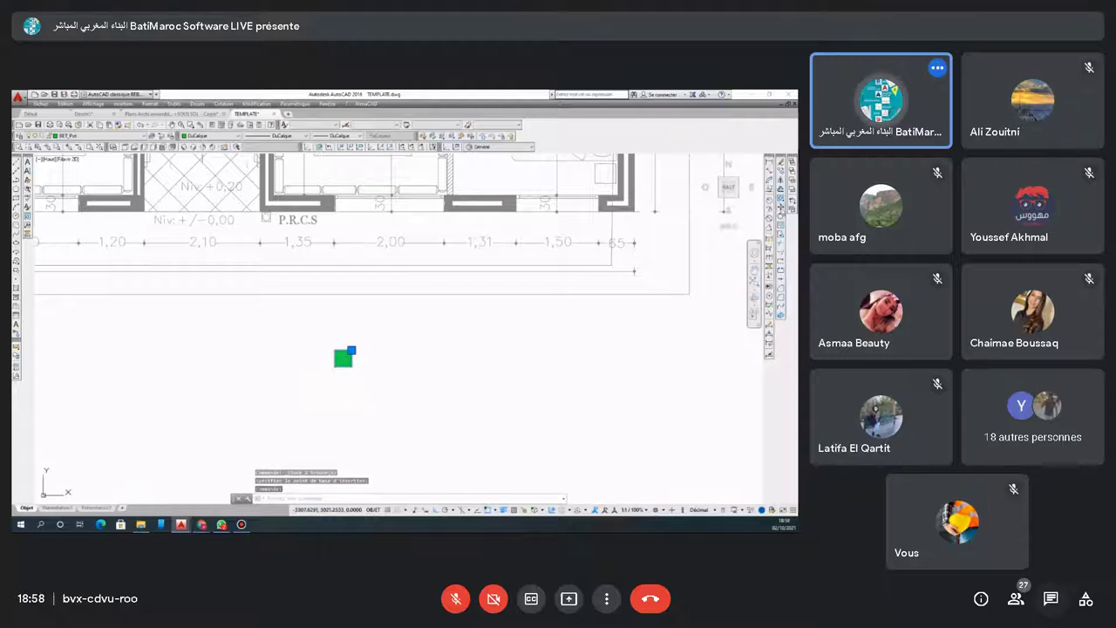
left_click(410, 343)
left_click(559, 339)
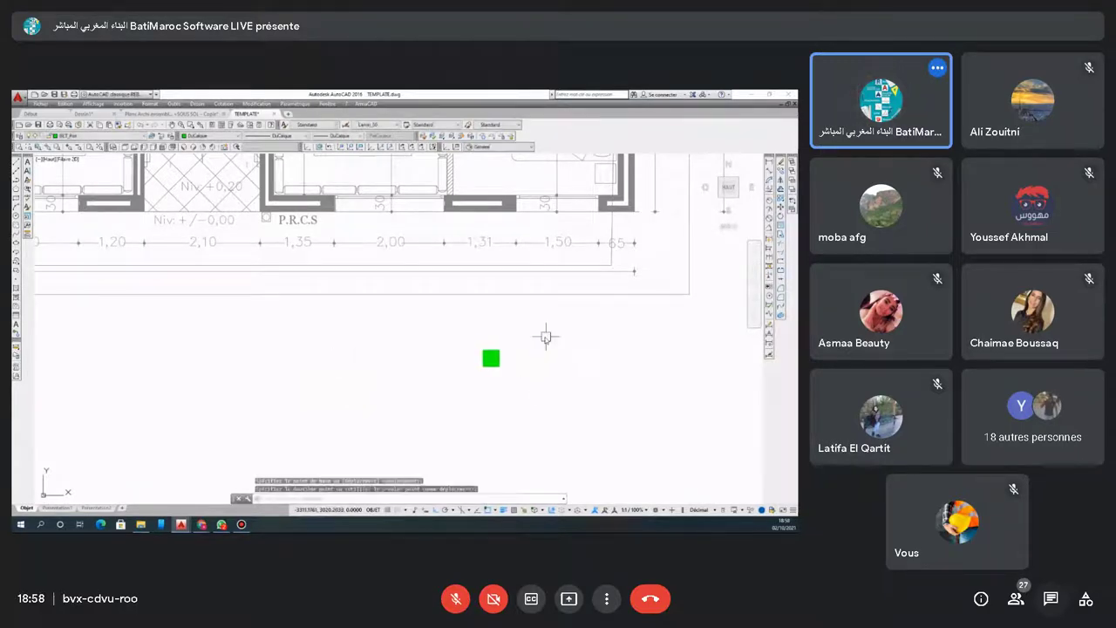
left_click(538, 339)
key("Escape")
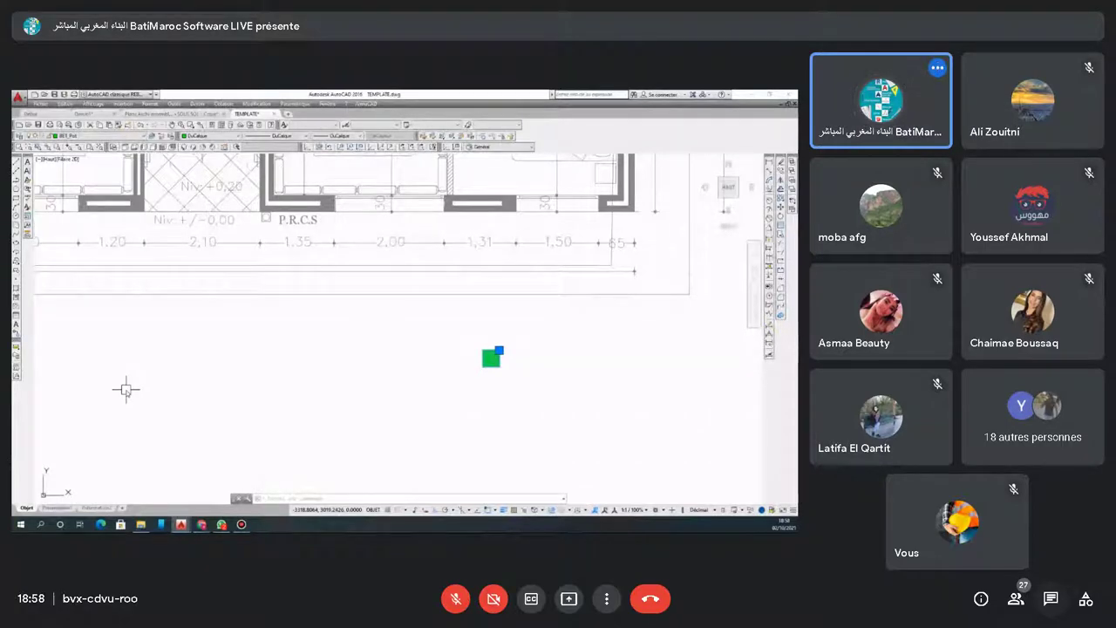
Send the message "passe passe" in the Google Meet call chat and close the chat
left_click(1051, 598)
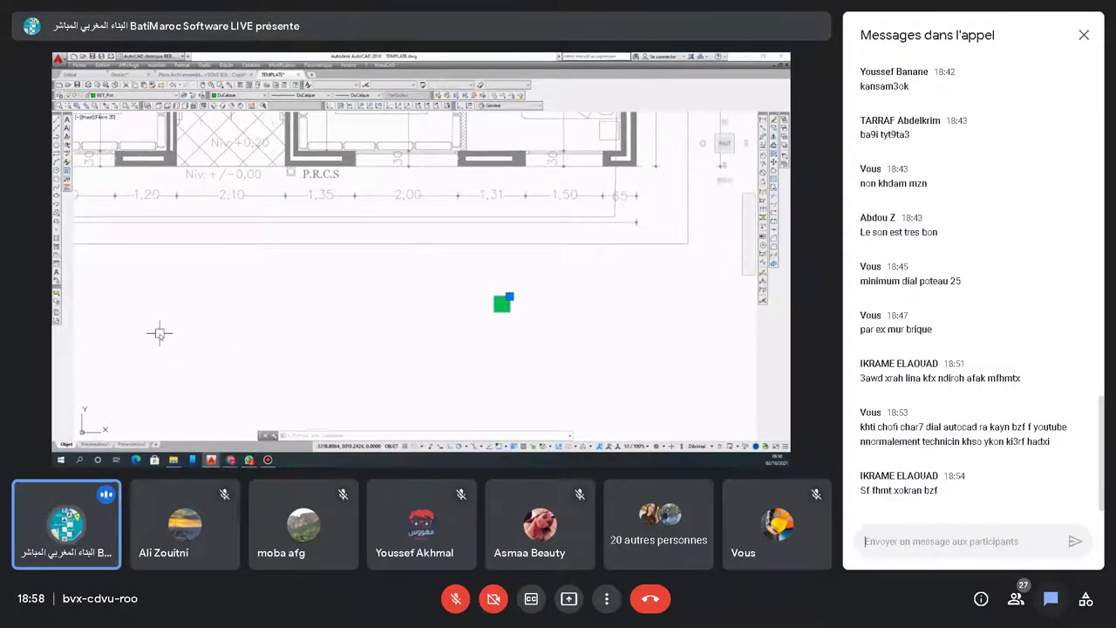
type("passe")
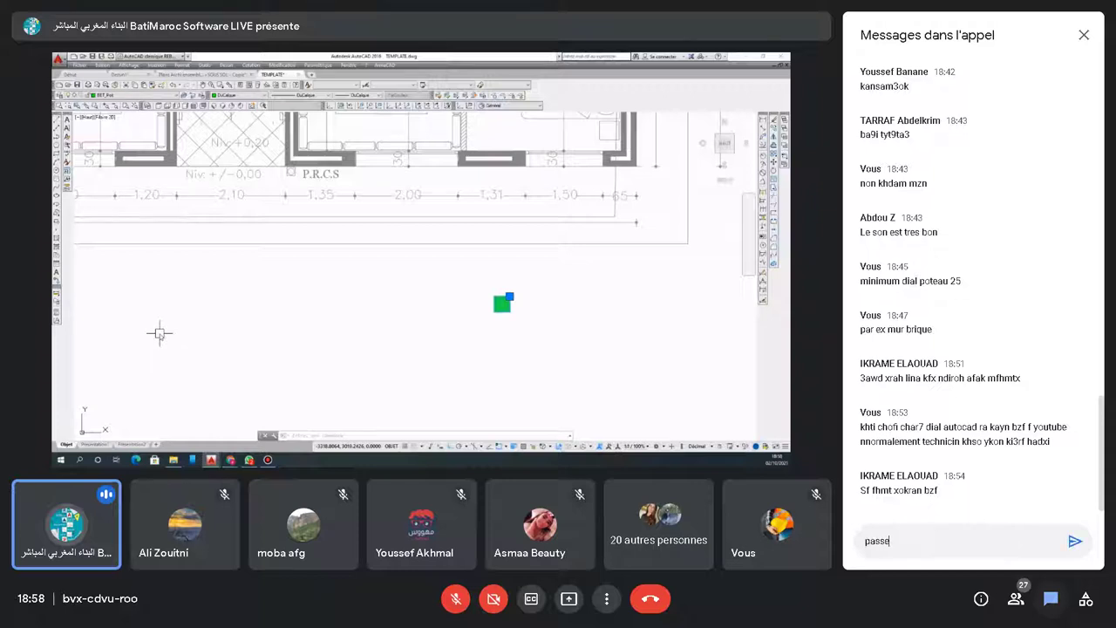
type(" passe")
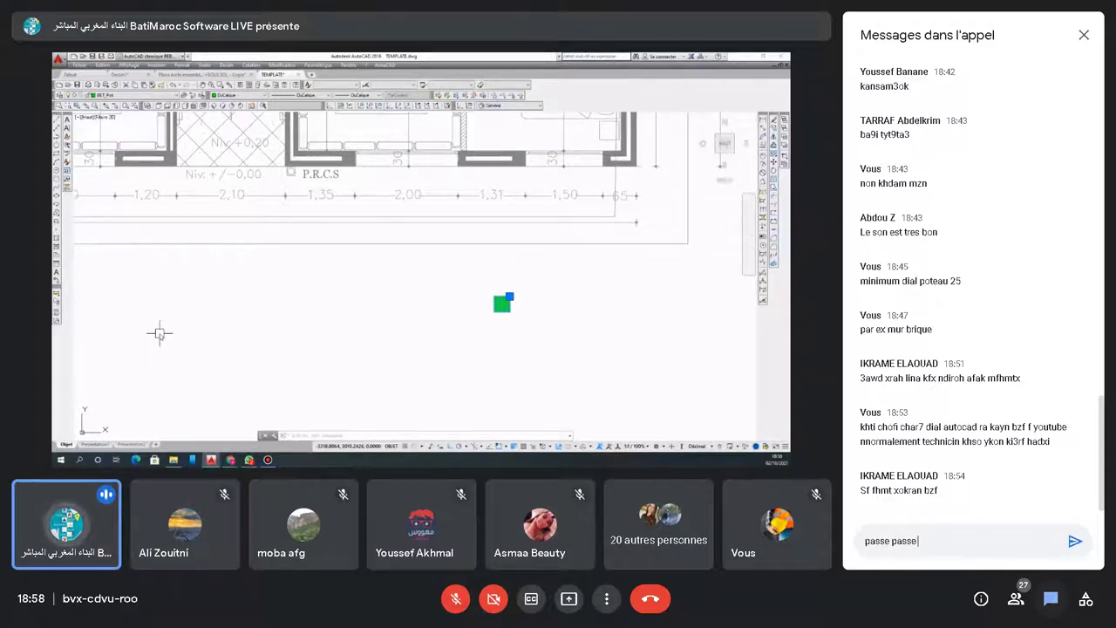
key("Return")
key("Escape")
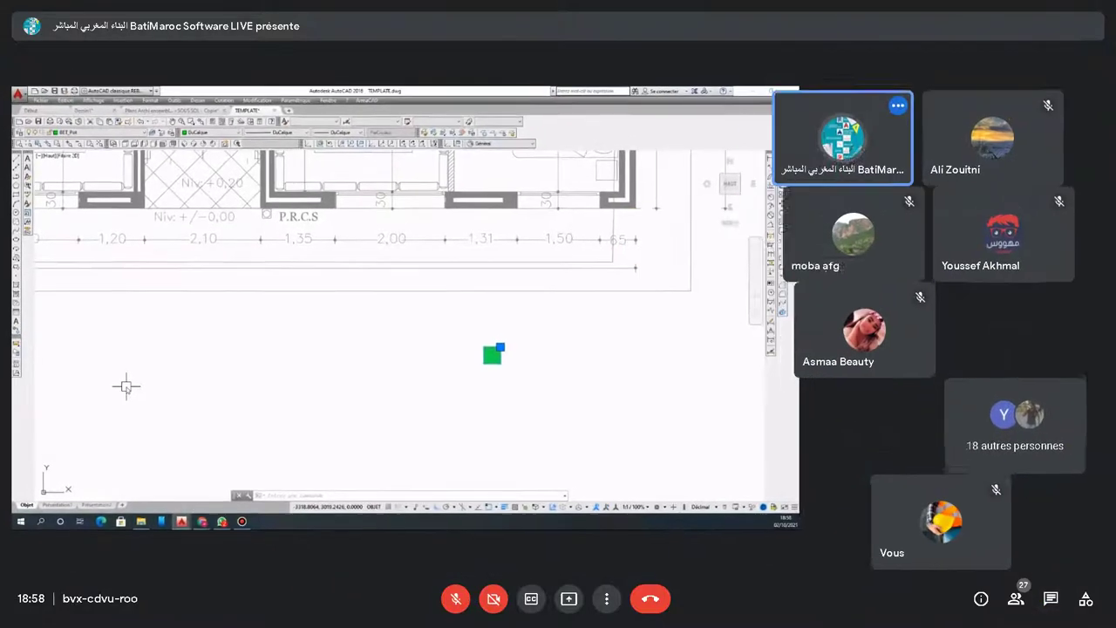
Check the call chat repeatedly for participants' replies while following the shared drawing
key("ctrl+alt+c")
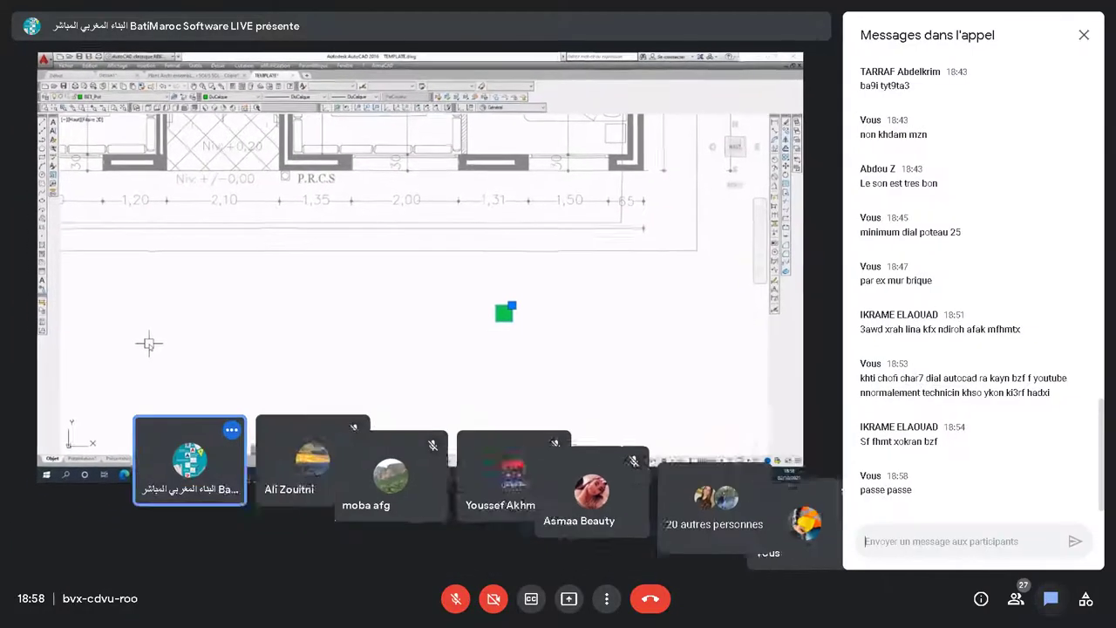
key("ctrl+alt+c")
key("ctrl+alt+c")
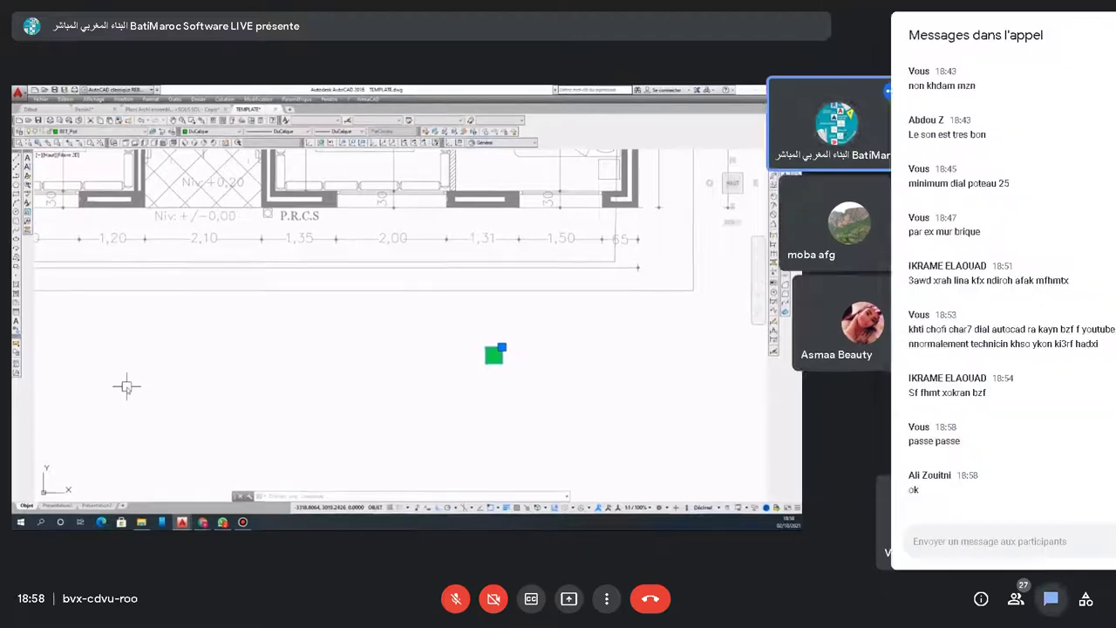
key("ctrl+alt+c")
key("ctrl+alt+c")
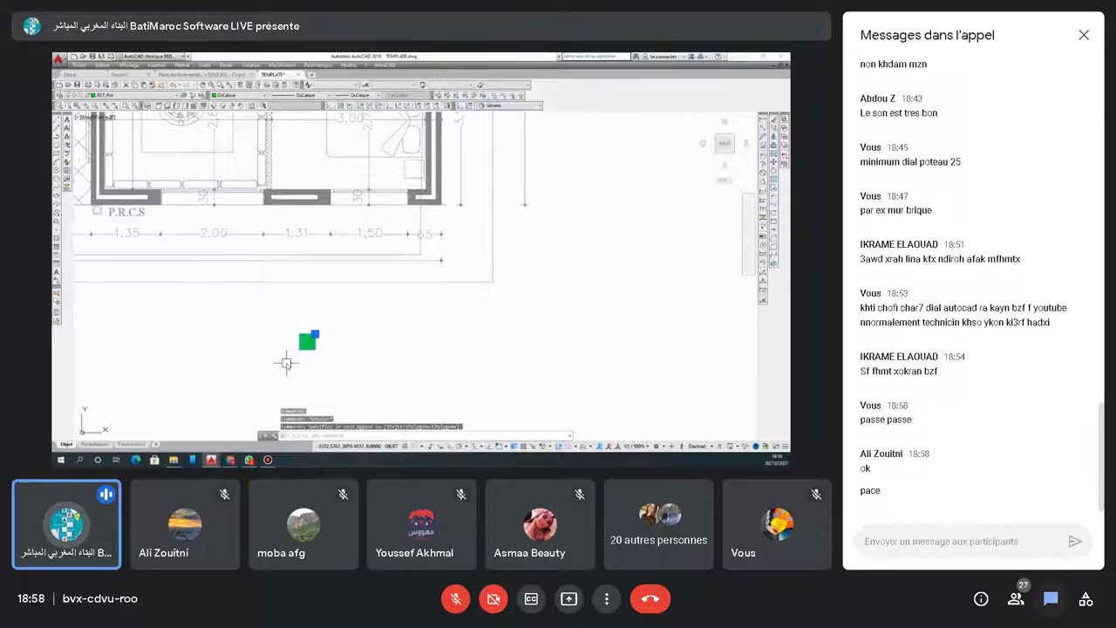
key("ctrl+alt+c")
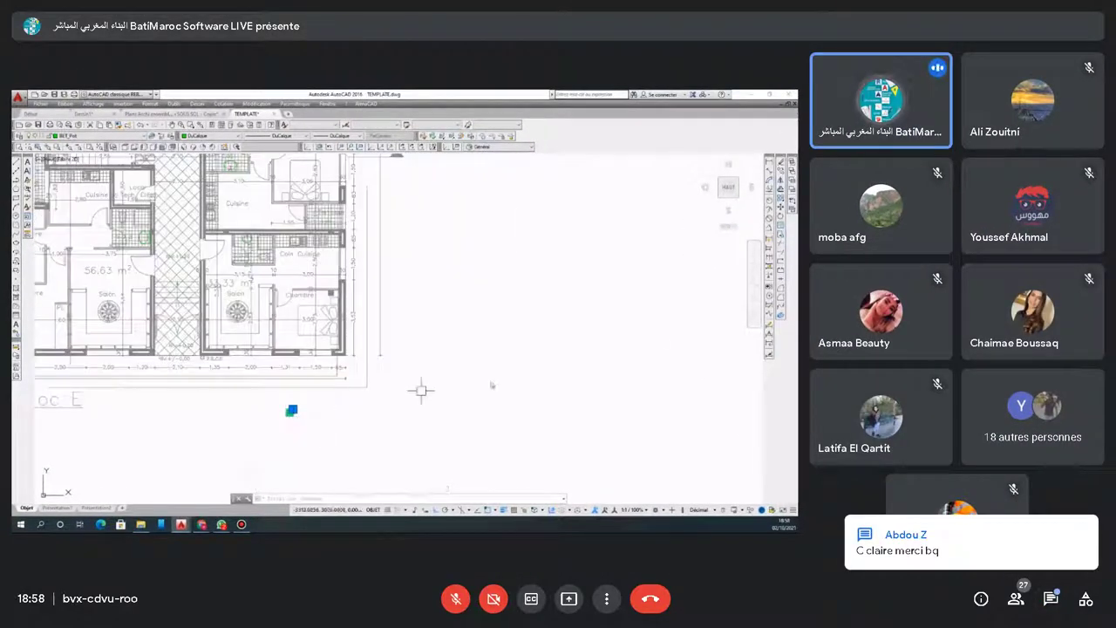
key("ctrl+alt+c")
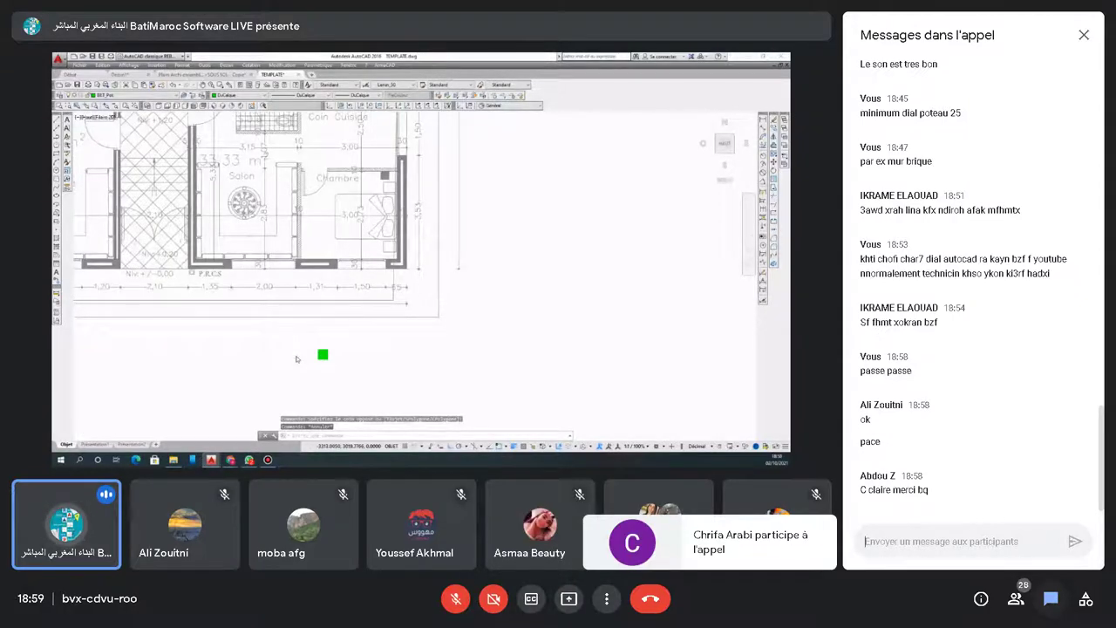
key("ctrl+alt+c")
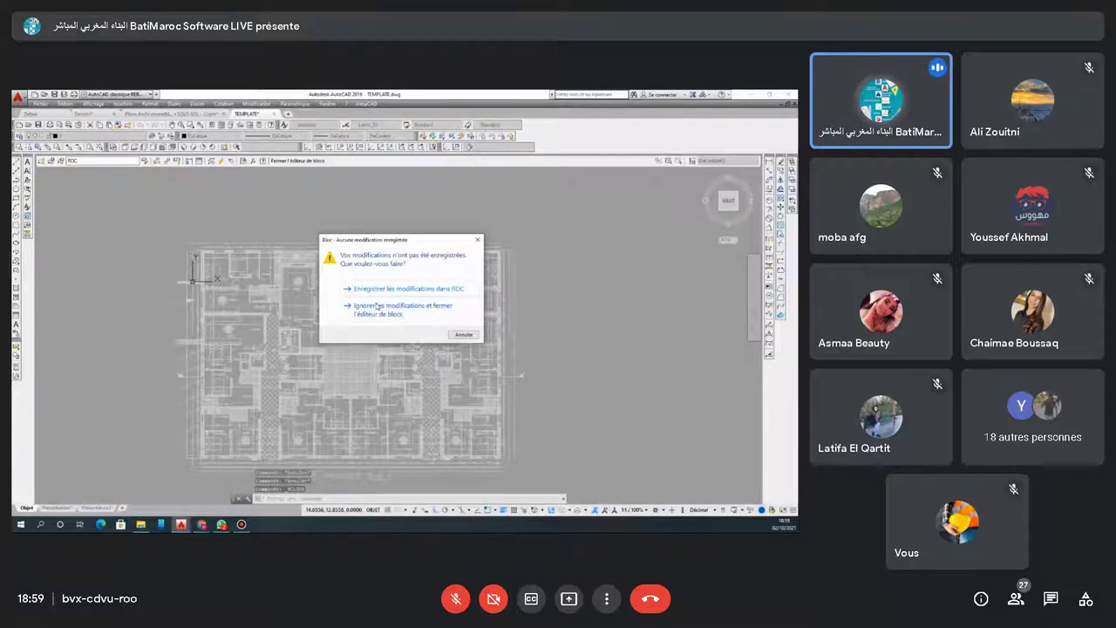
key("ctrl+alt+c")
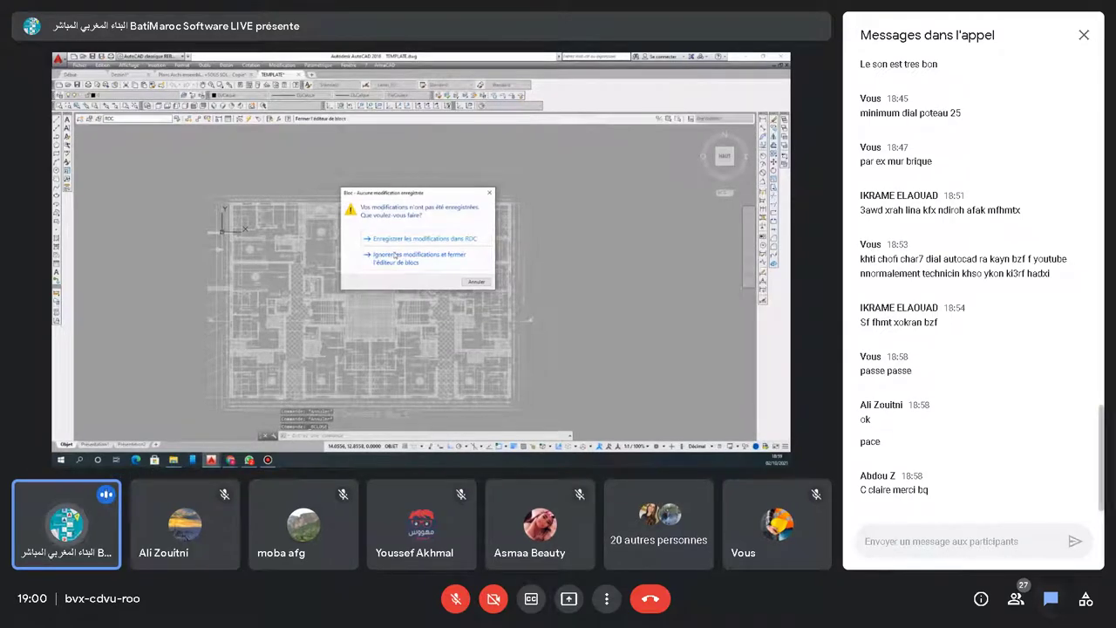
key("ctrl+alt+c")
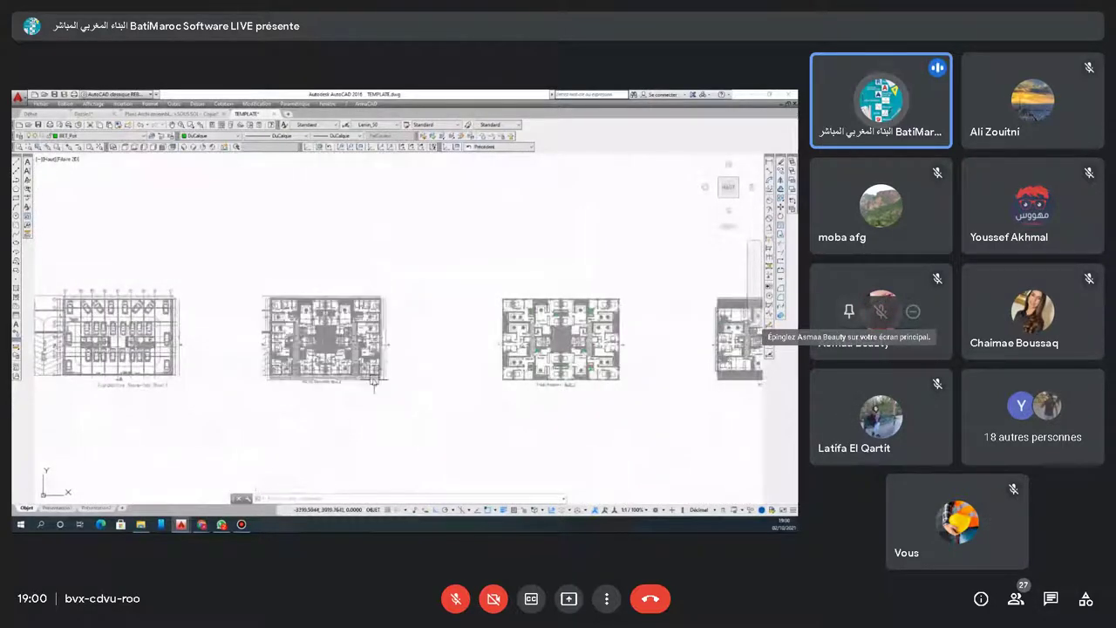
left_click(848, 311)
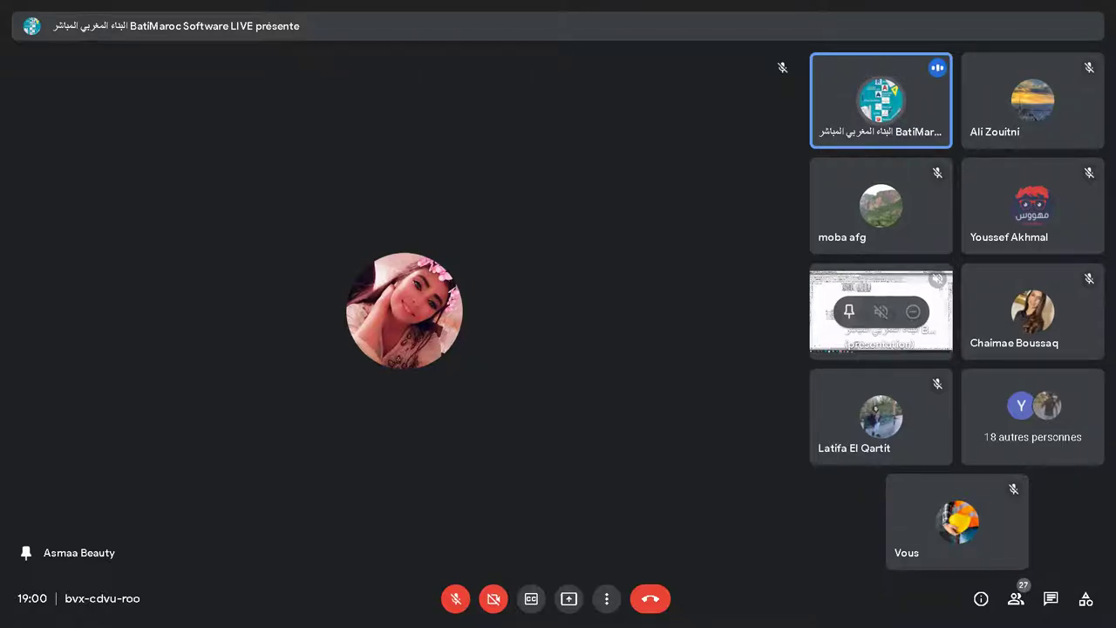
left_click(848, 310)
left_click(849, 310)
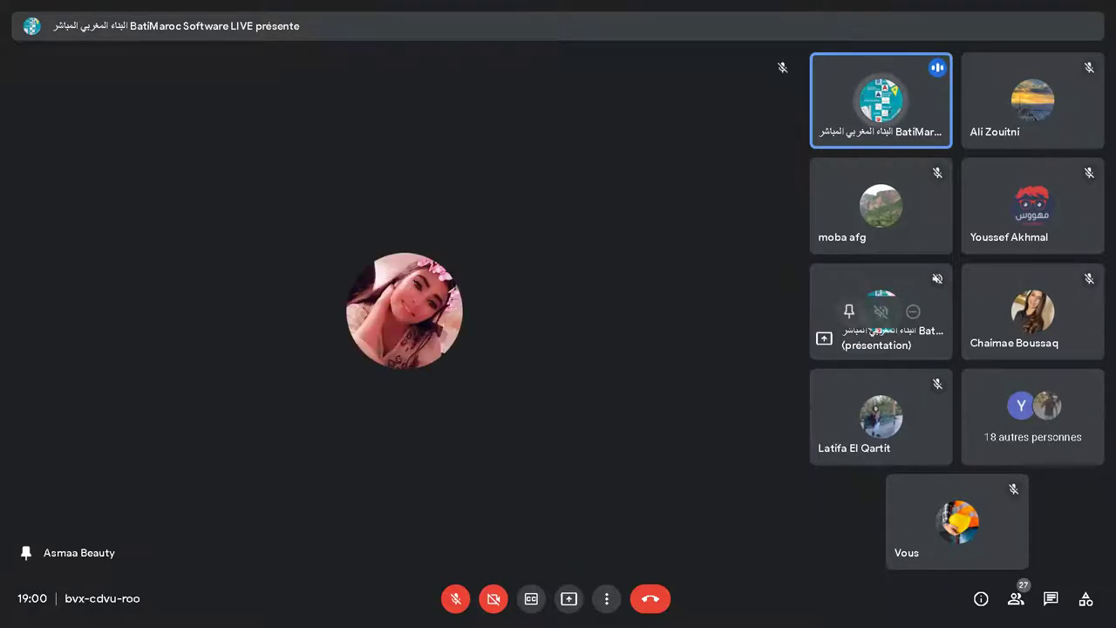
left_click(849, 311)
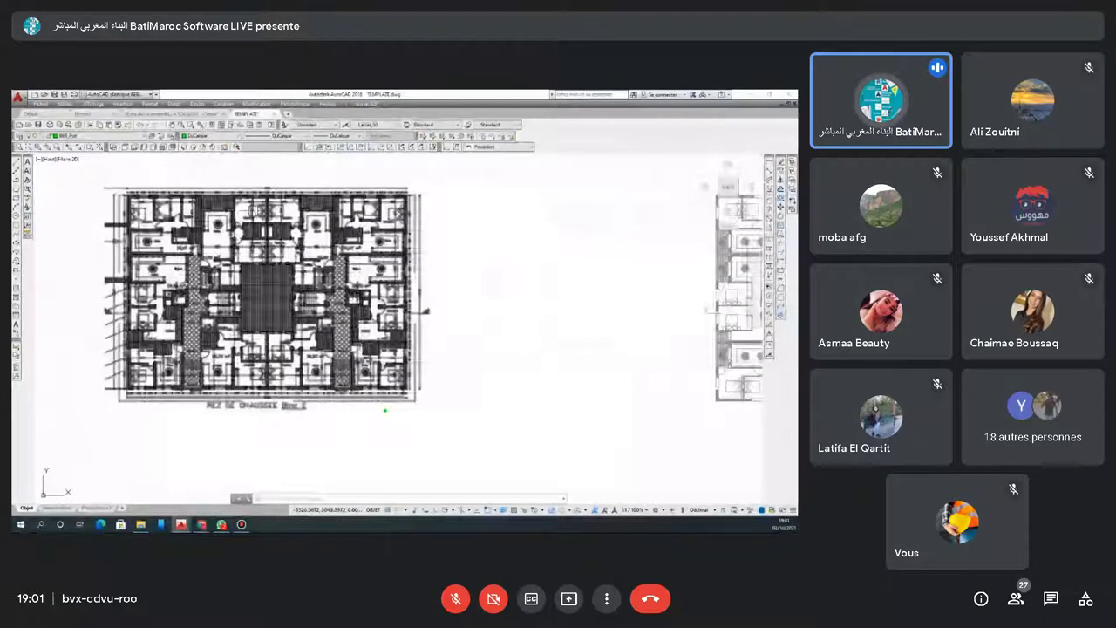
Send the message "mrsom ri nass" in the call chat
key("ctrl+alt+c")
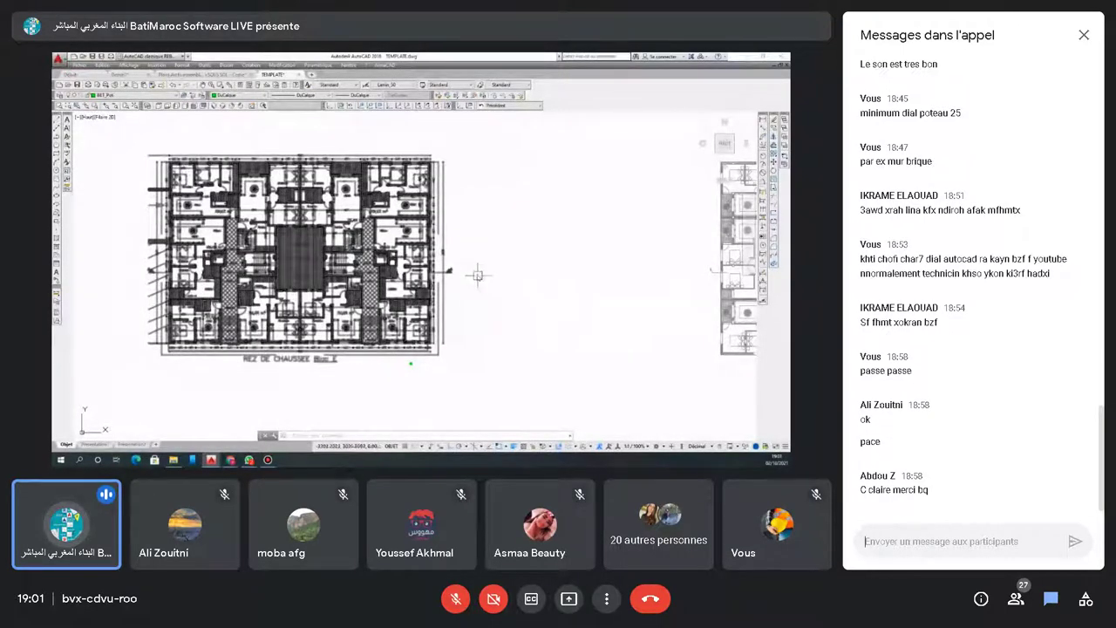
type("mrsom")
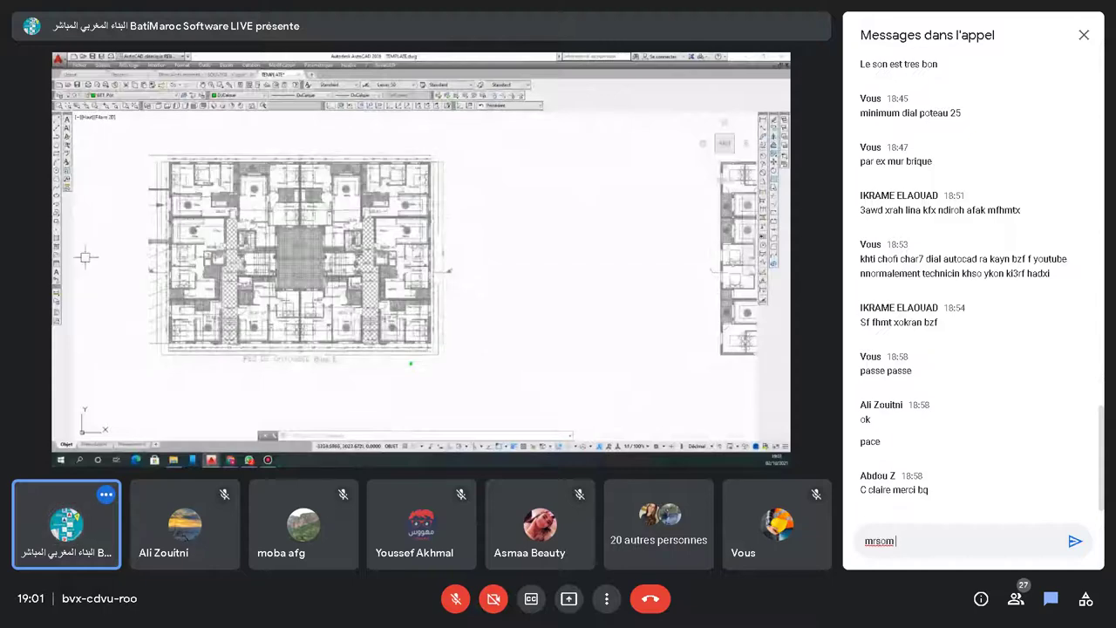
type(" ri n")
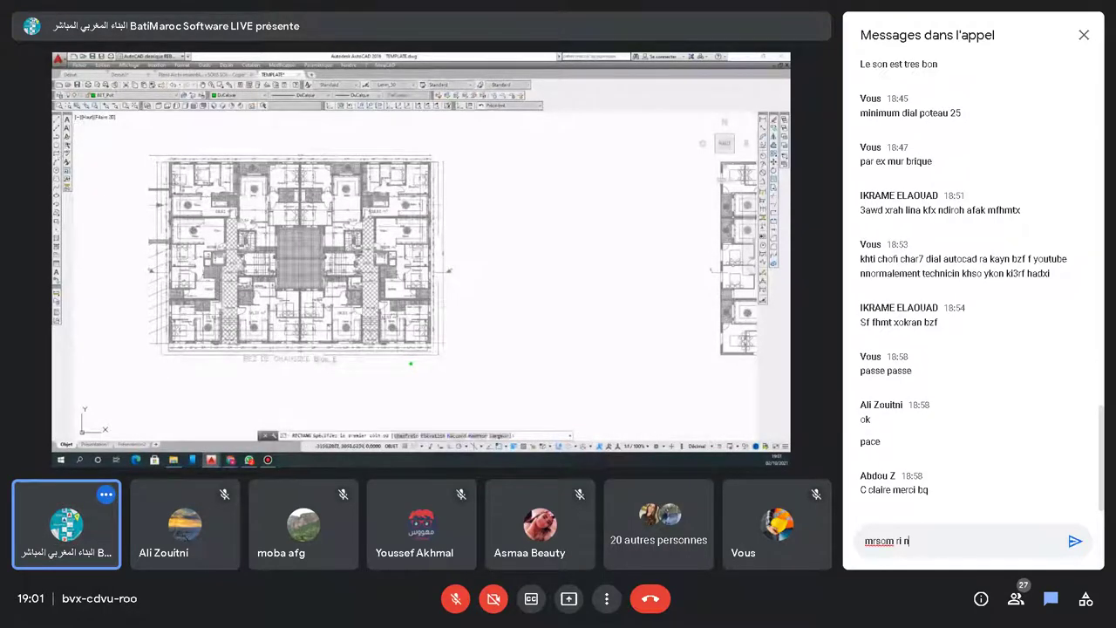
type("ass")
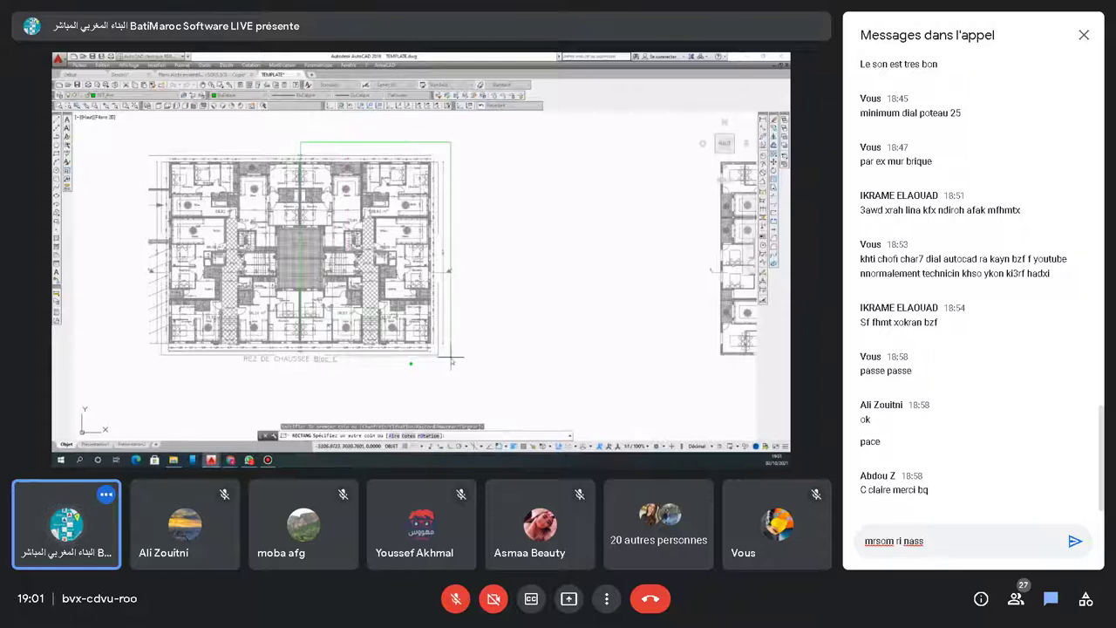
key("Return")
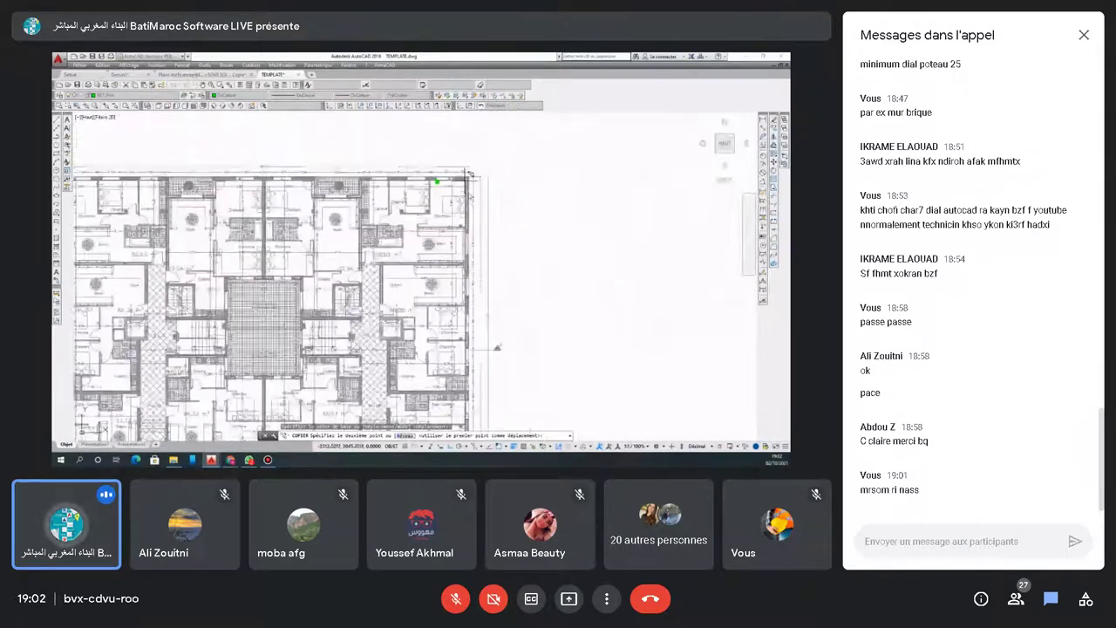
Send the message "les ooteaux dr rives c obligatoire" in the call chat and close the chat
type("l")
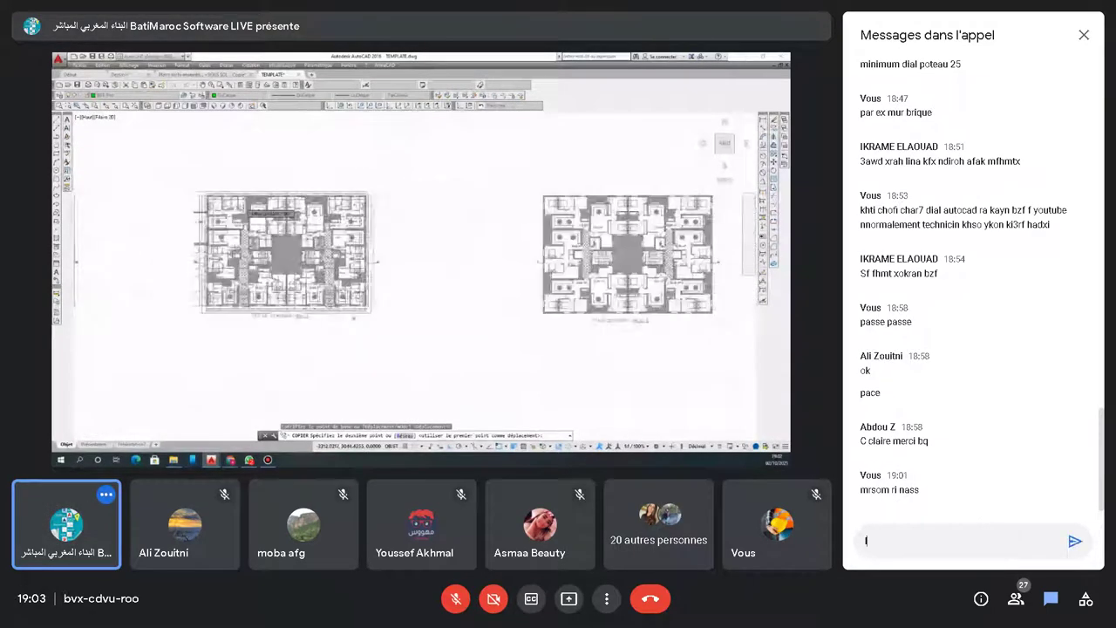
type("es o")
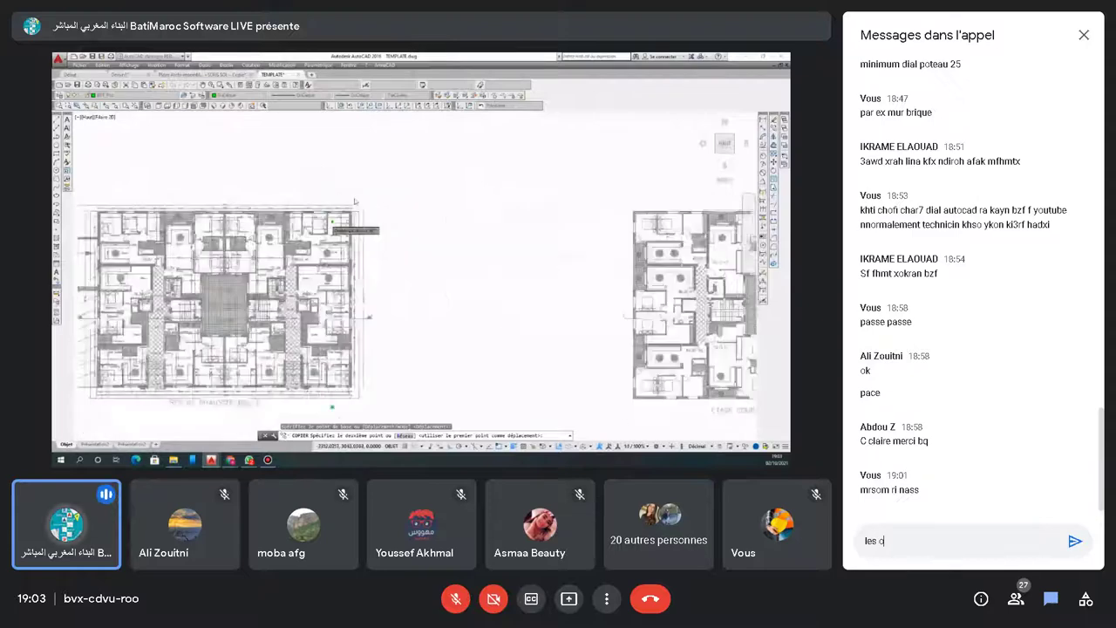
type("ot")
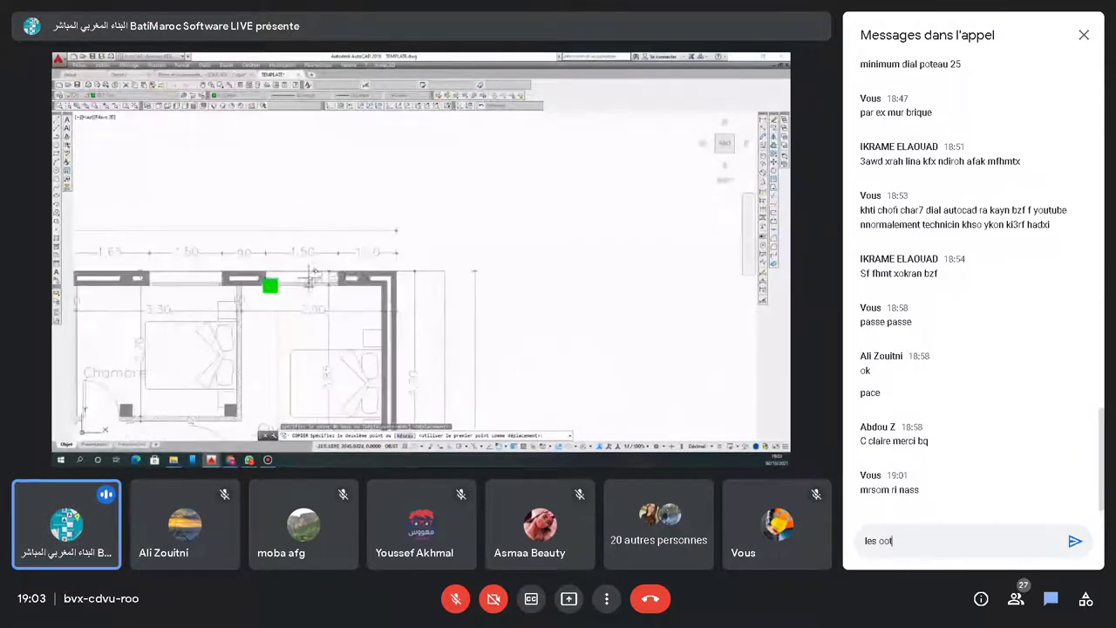
type("eaux dr")
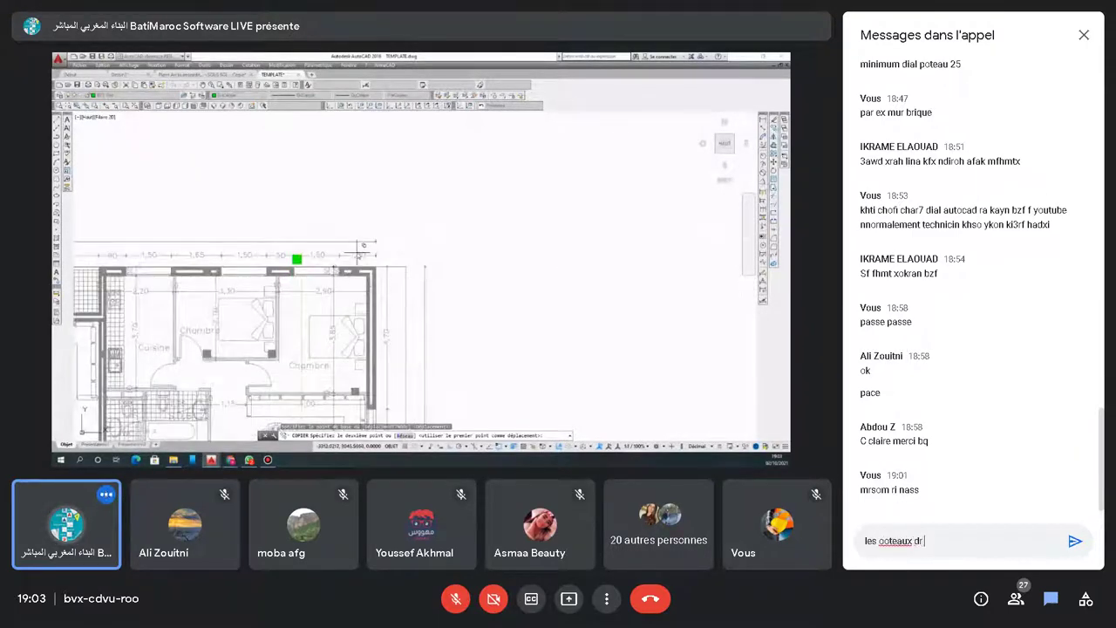
type(" rives ")
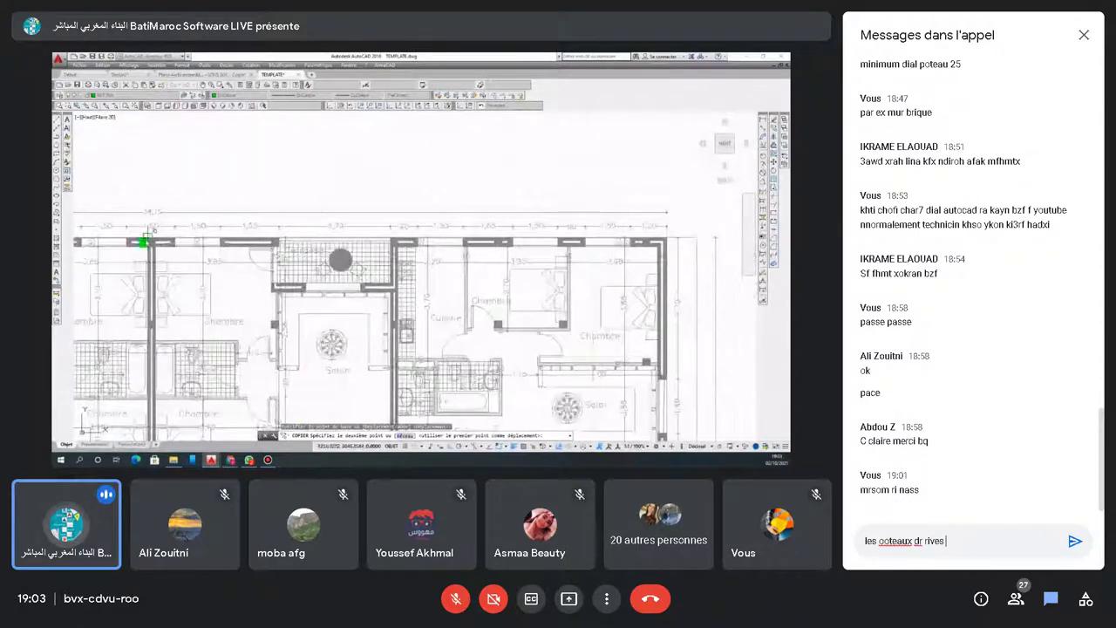
type("c obl")
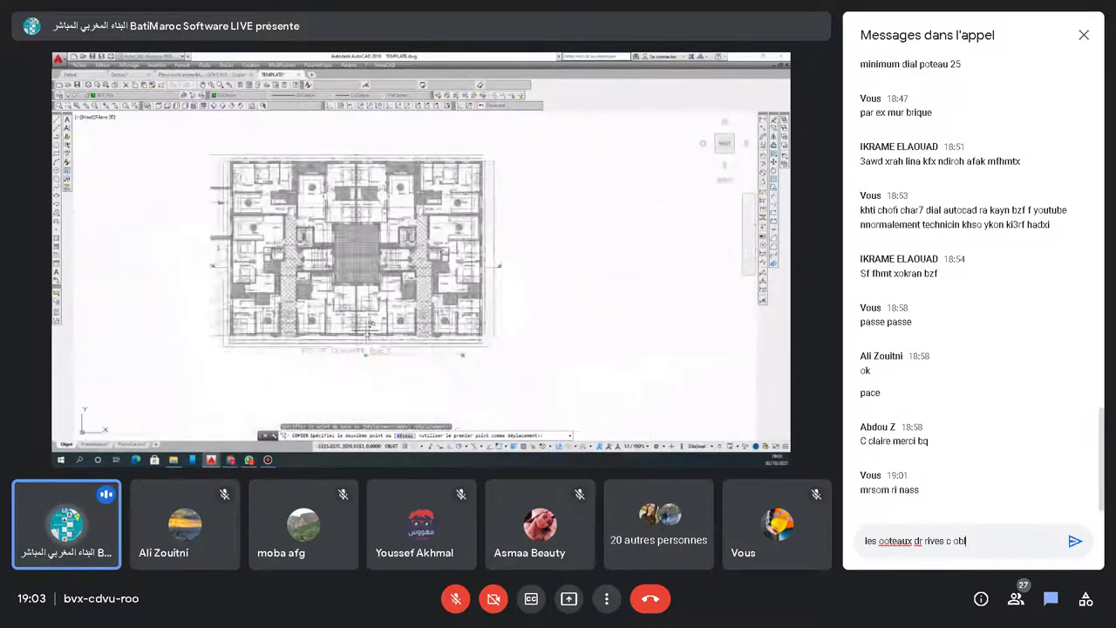
type("igatoire")
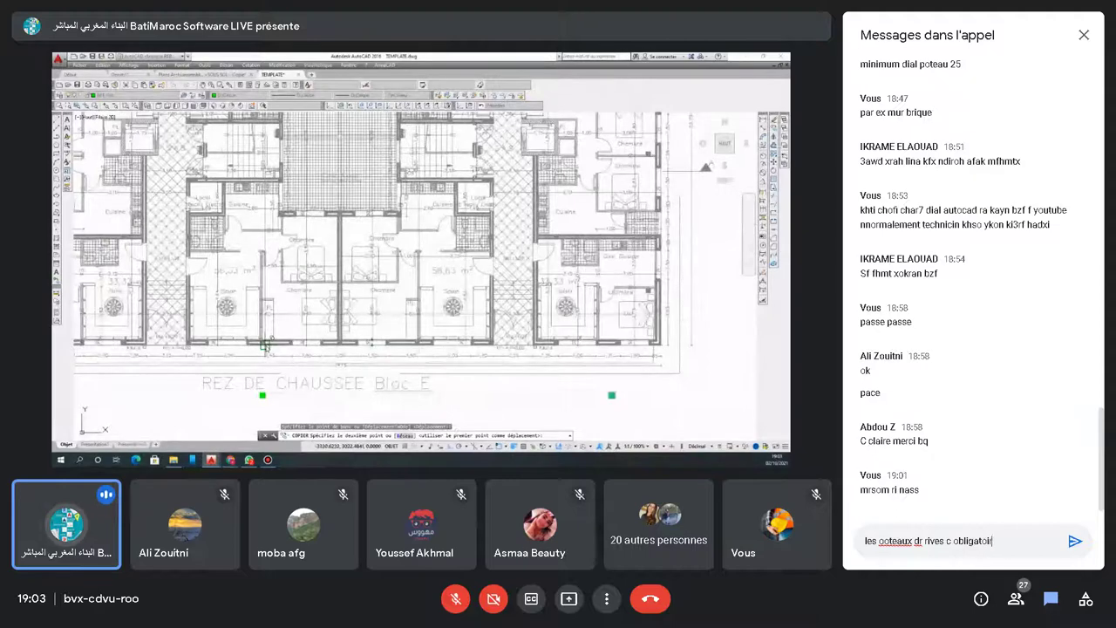
key("Return")
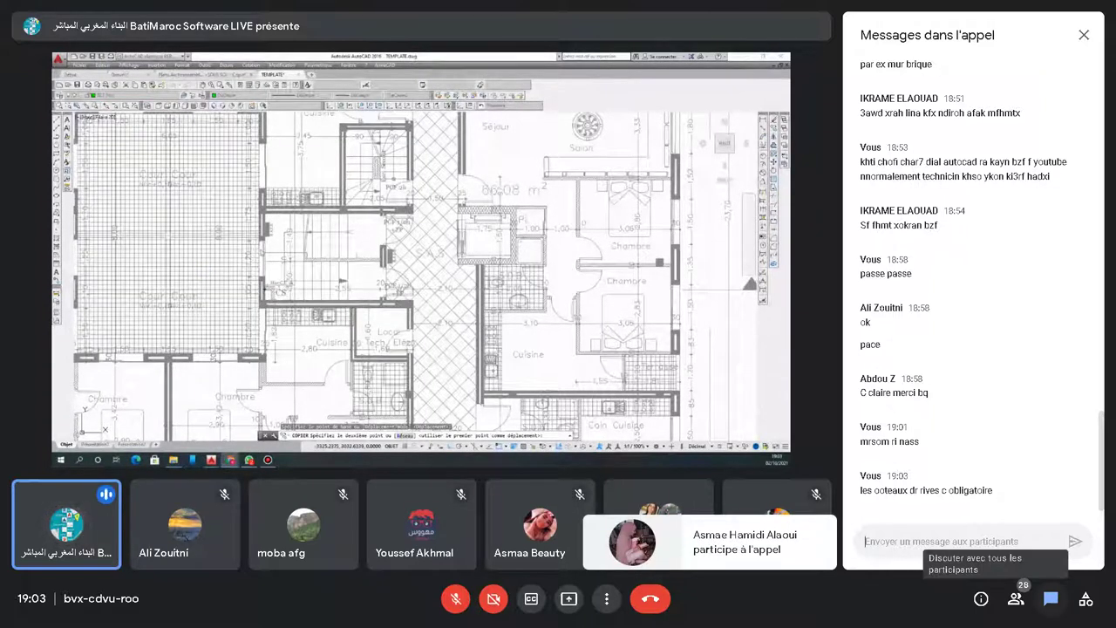
left_click(1051, 598)
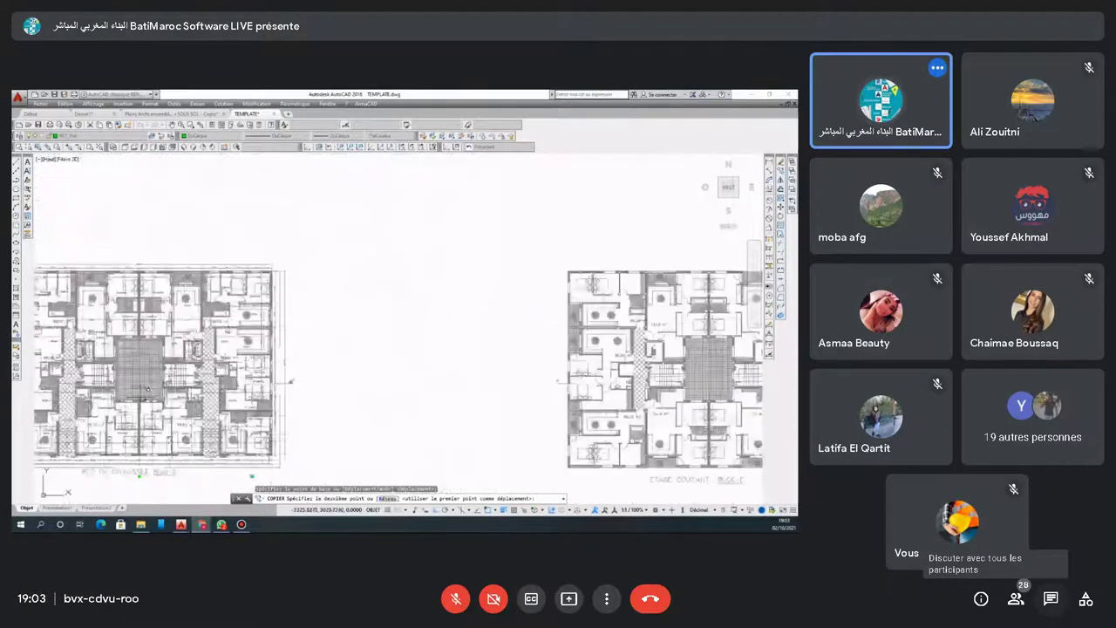
Reopen the call chat, send the message "consol?" and close the chat
left_click(1050, 598)
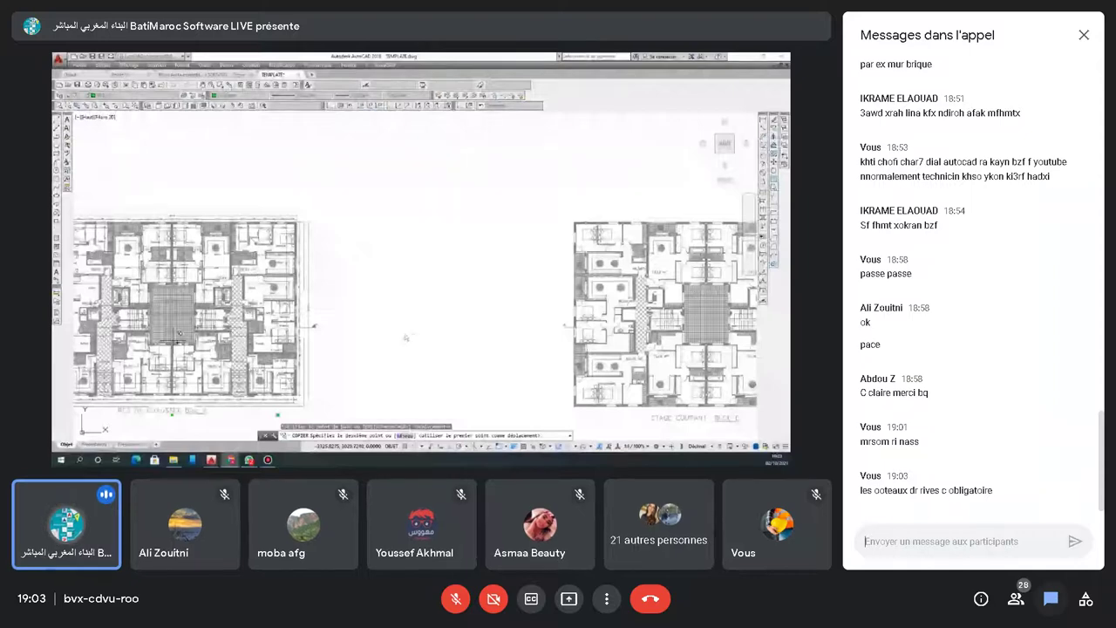
key("ctrl+alt+c")
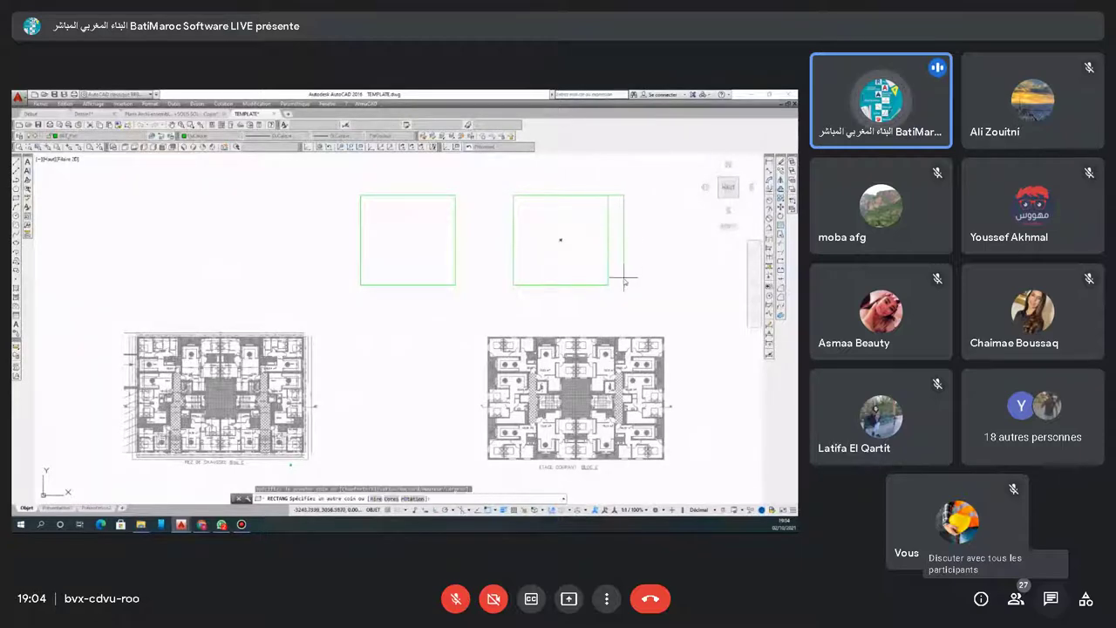
left_click(1051, 598)
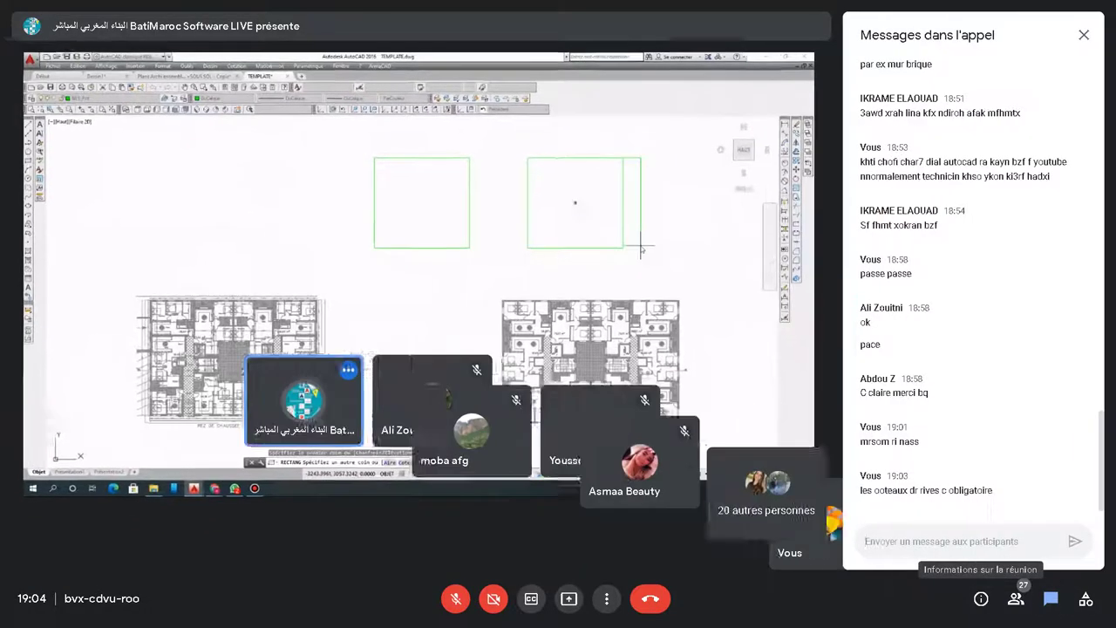
type("consol")
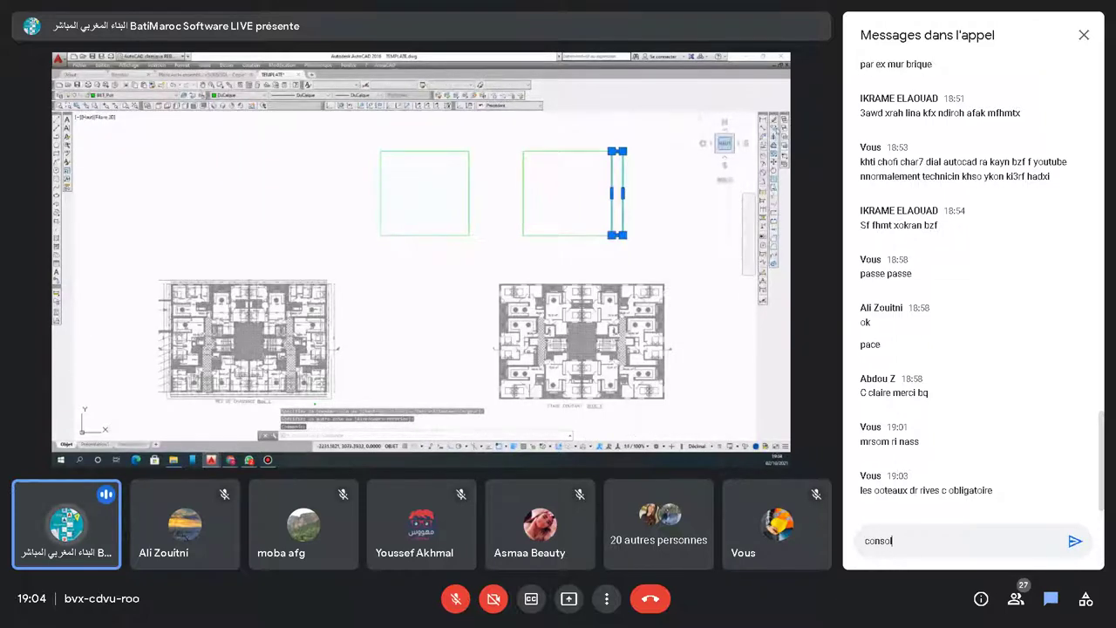
type("?")
key("Return")
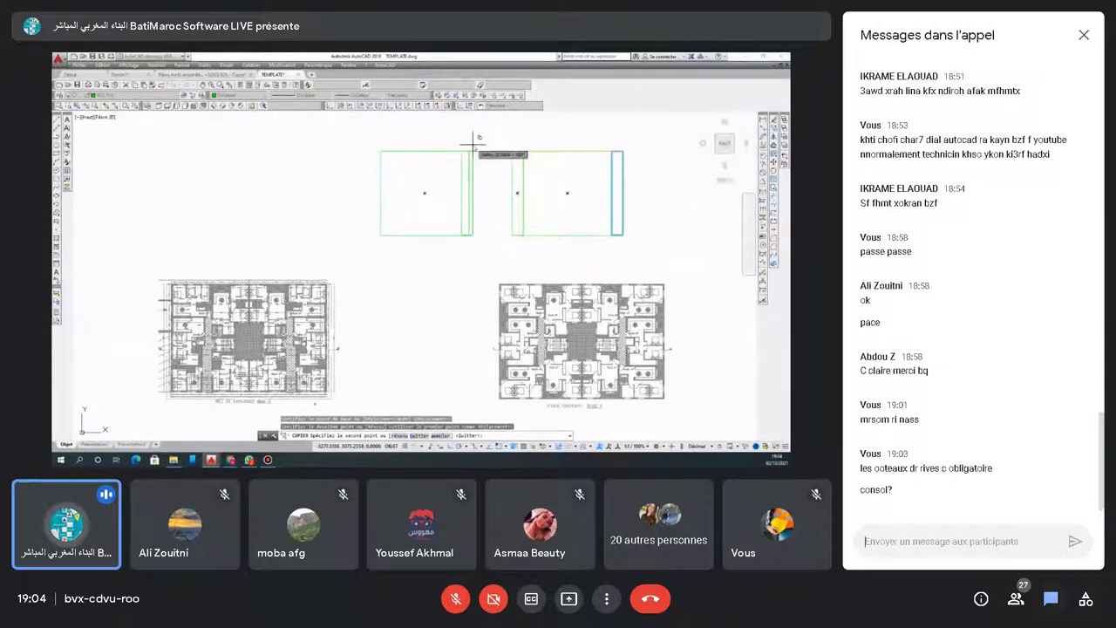
key("ctrl+alt+c")
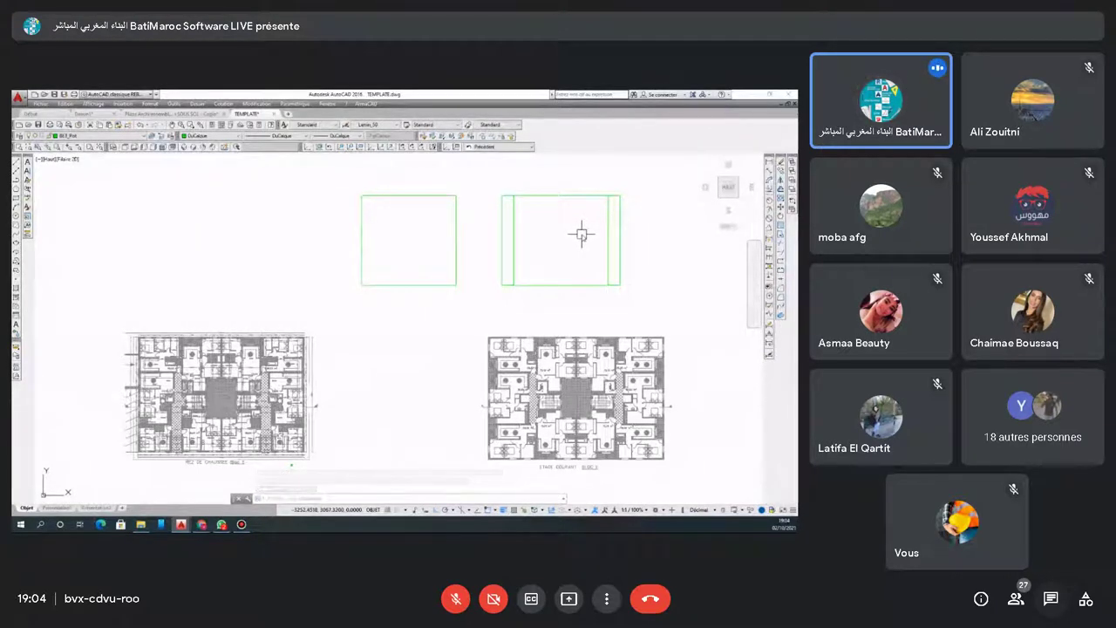
Reopen the call chat and send the message "7sn nnbdaw mn fo9 o hna nazlin ,?" to the participants
key("ctrl+alt+c")
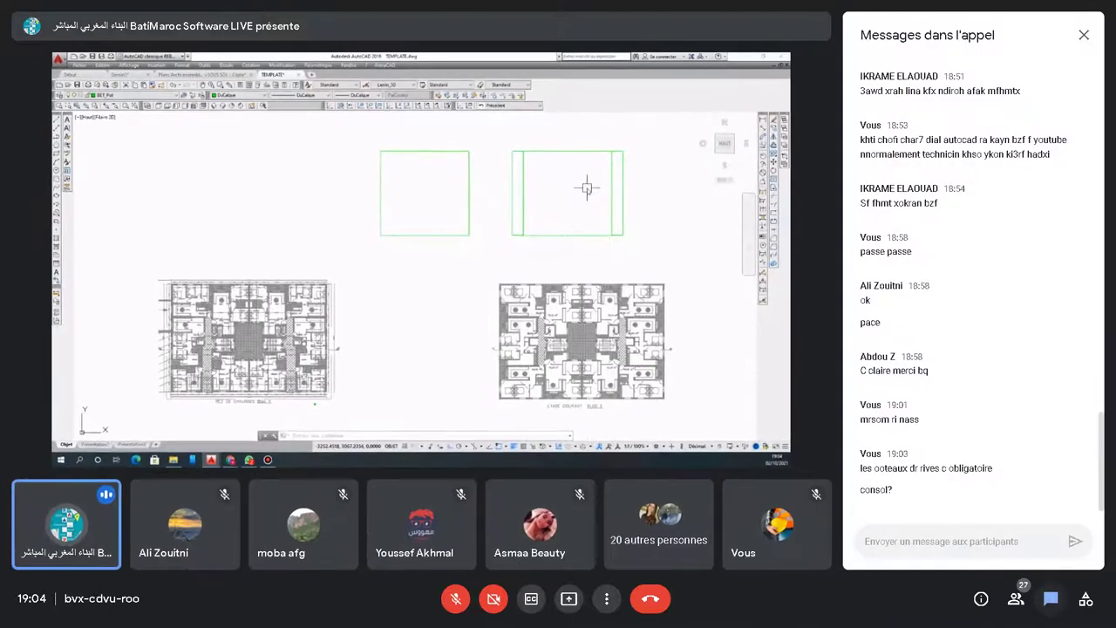
key("ctrl+alt+c")
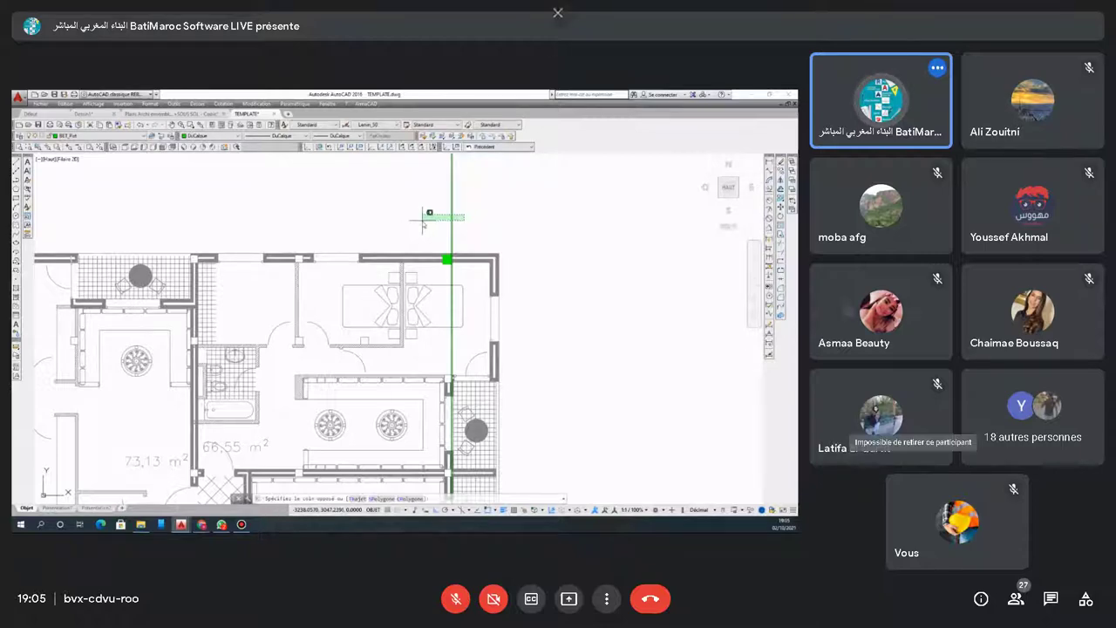
key("ctrl+alt+c")
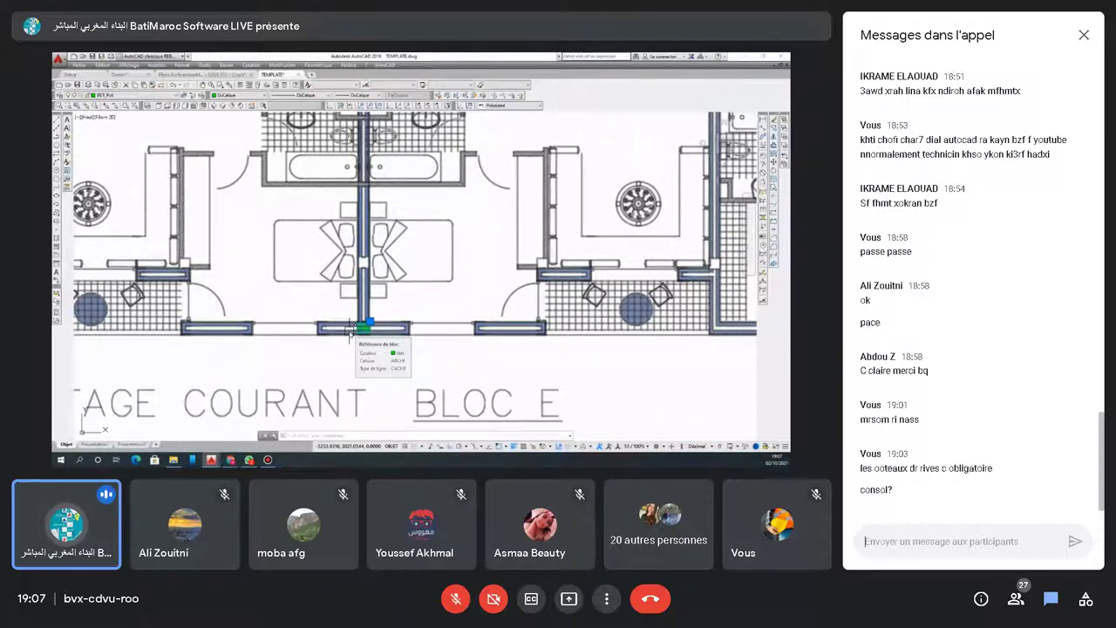
type("wa")
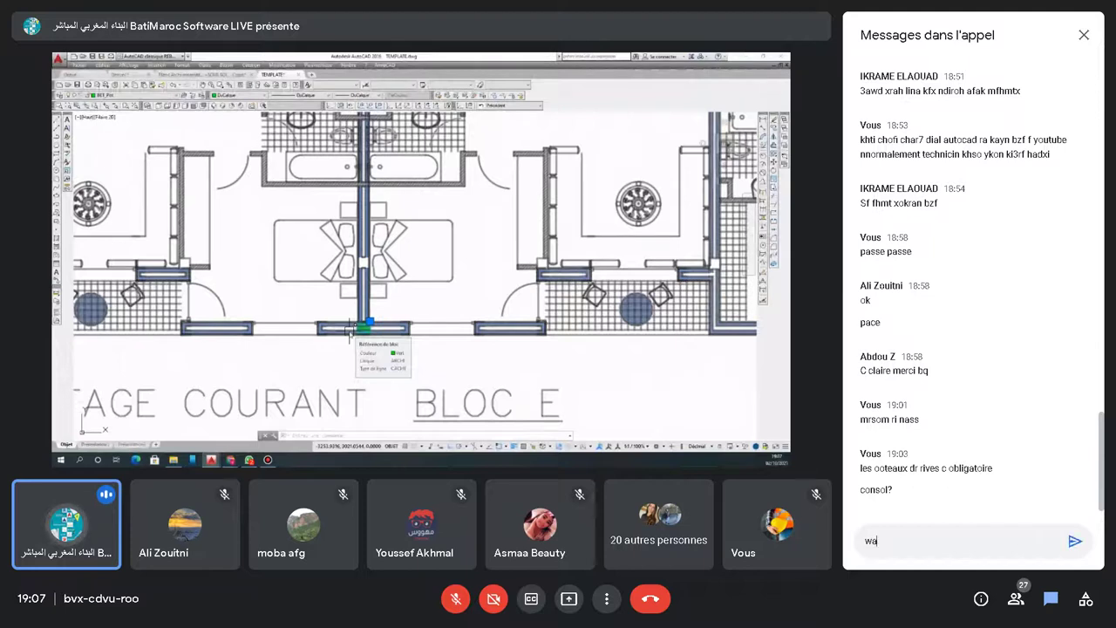
key("BackSpace")
key("BackSpace")
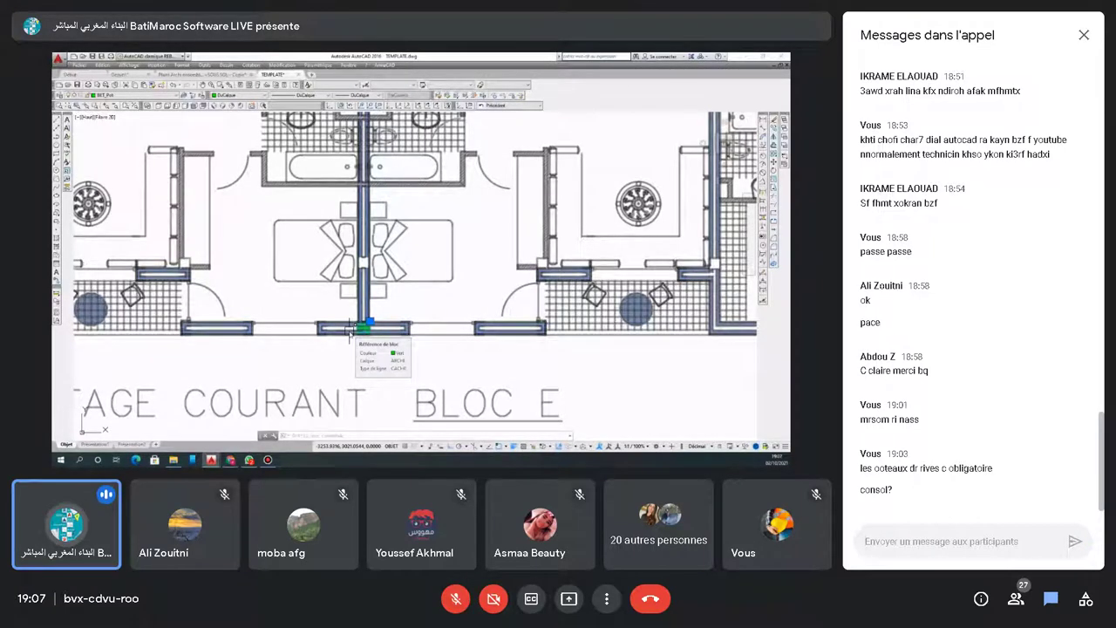
type("7")
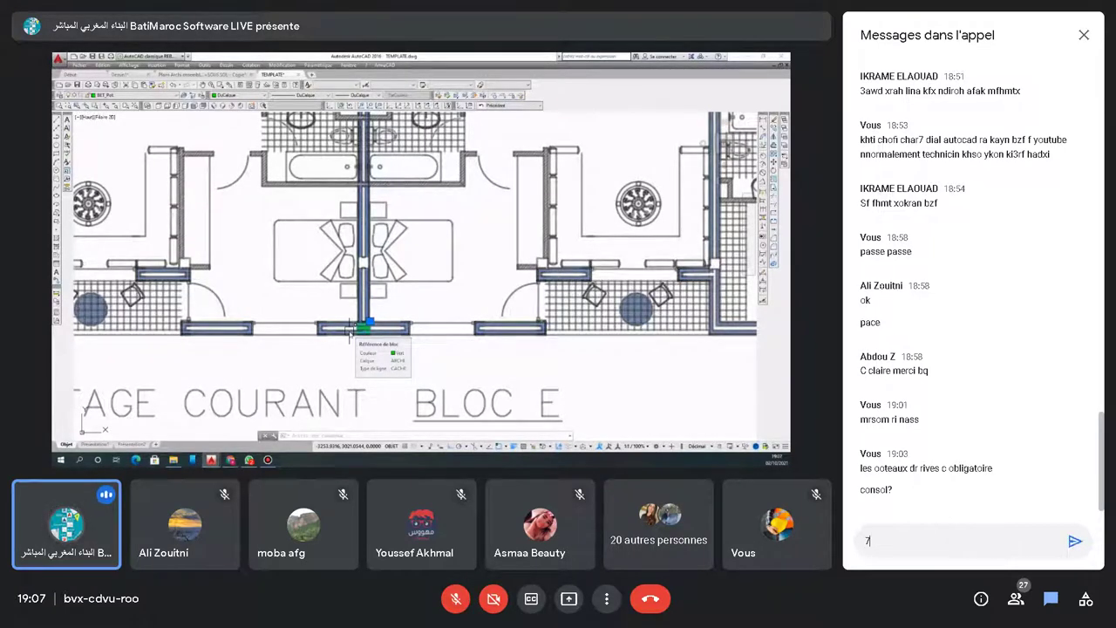
type("sn nnbdaw mn f")
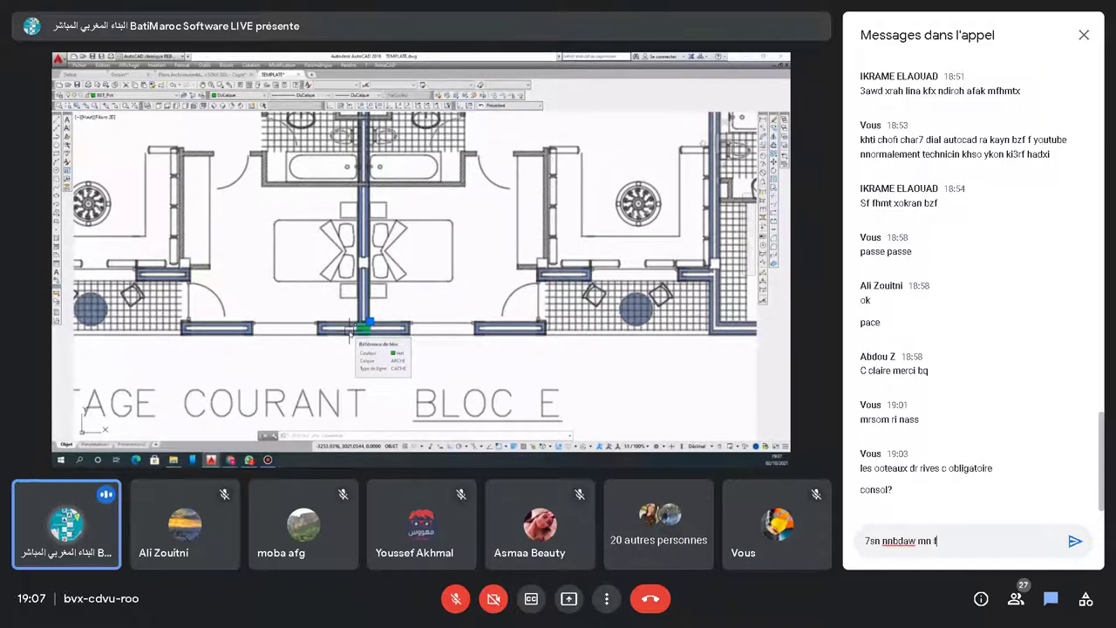
type("o9 o h")
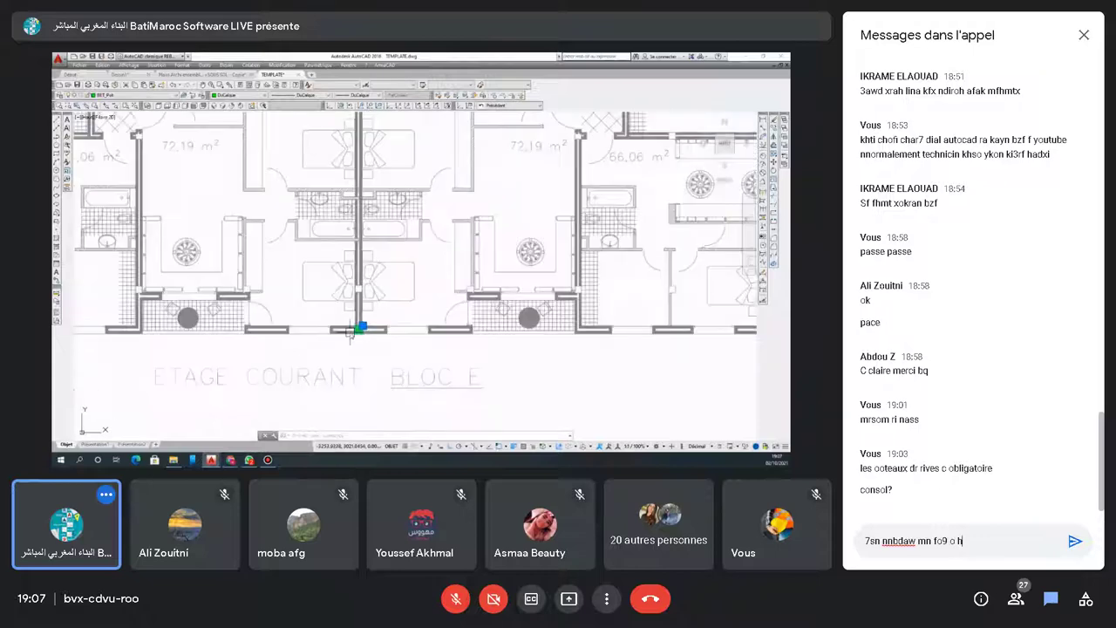
type("na nazli")
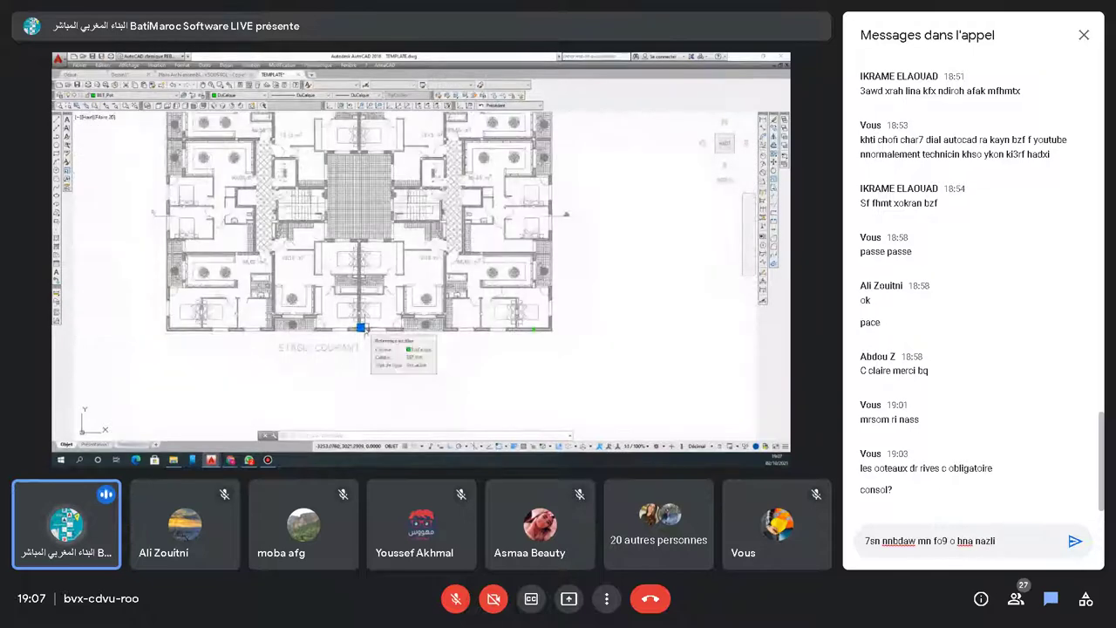
type("n ")
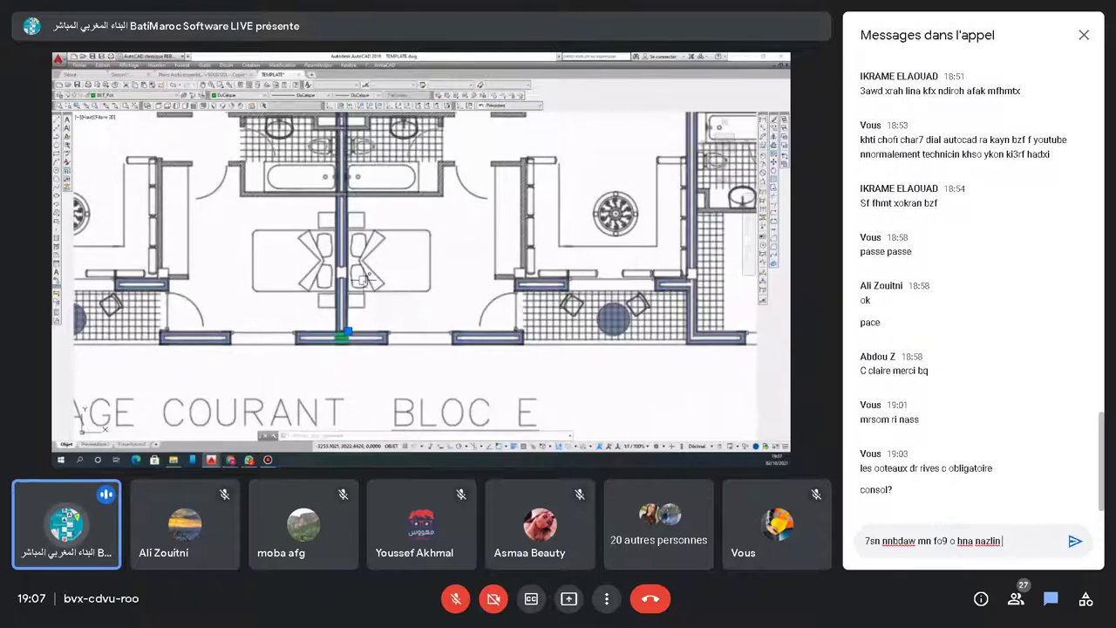
type(",")
key("Return")
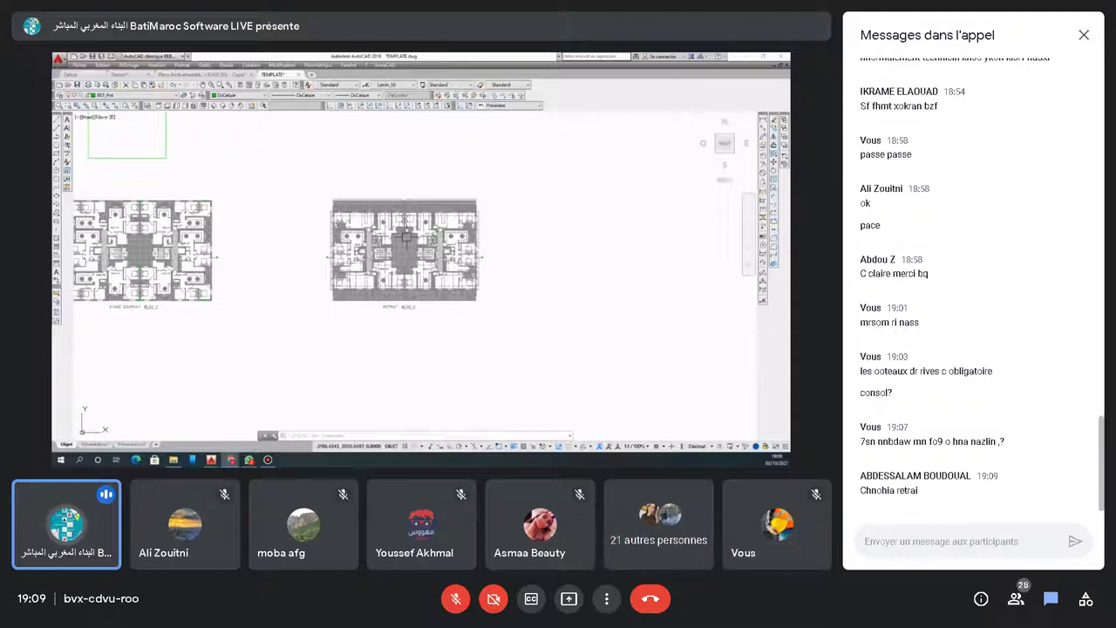
Reply "khoh" in the call chat to the participant's question about the retrait
type("kho")
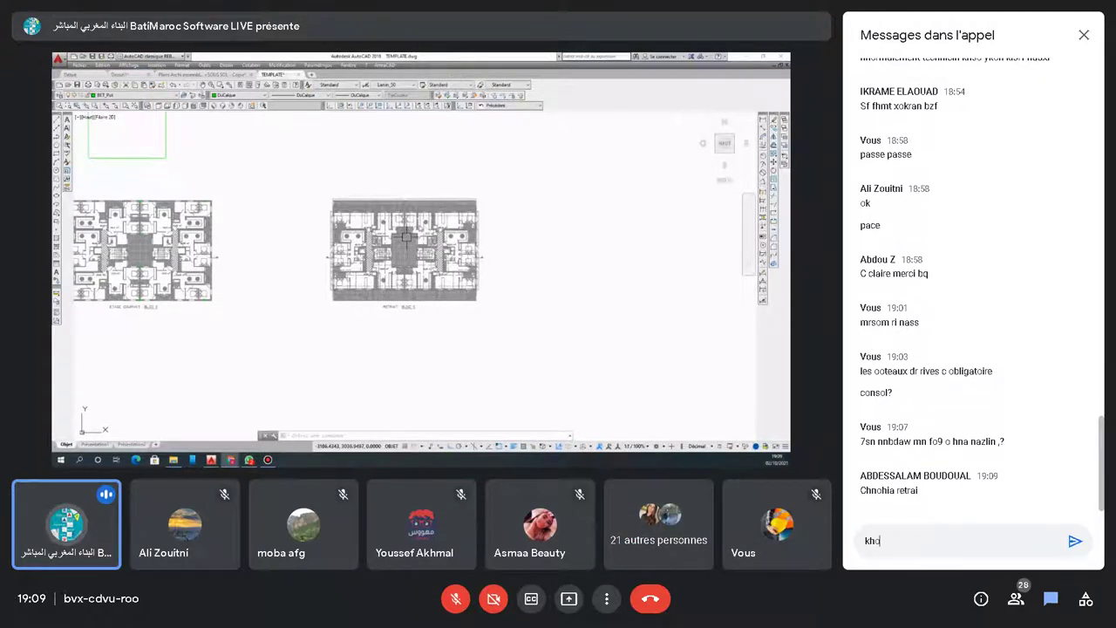
type("h")
key("Return")
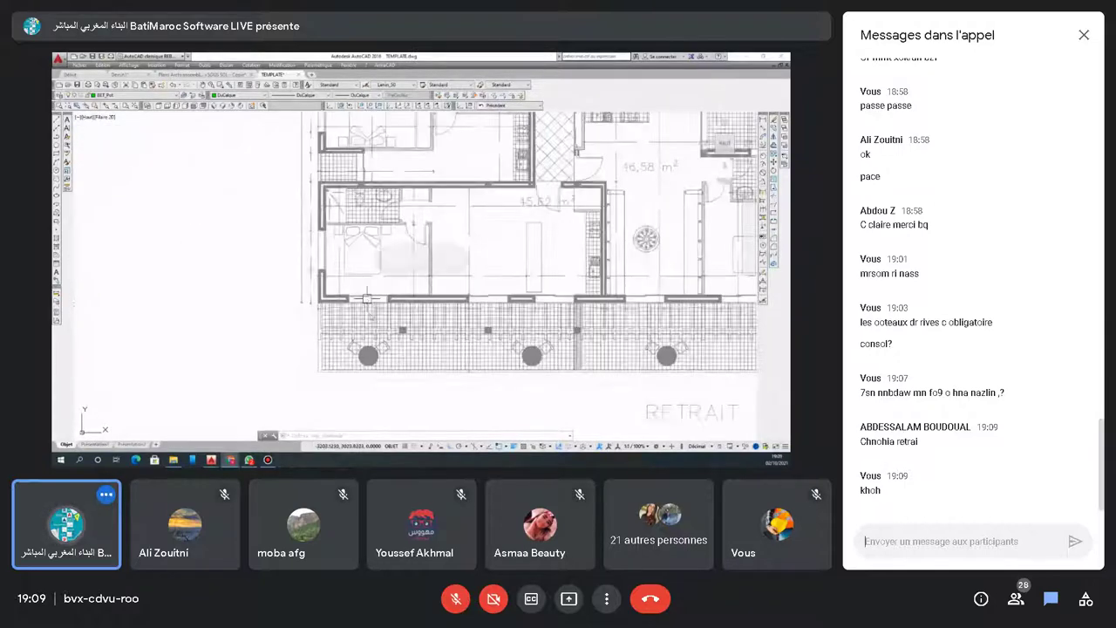
right_click(877, 265)
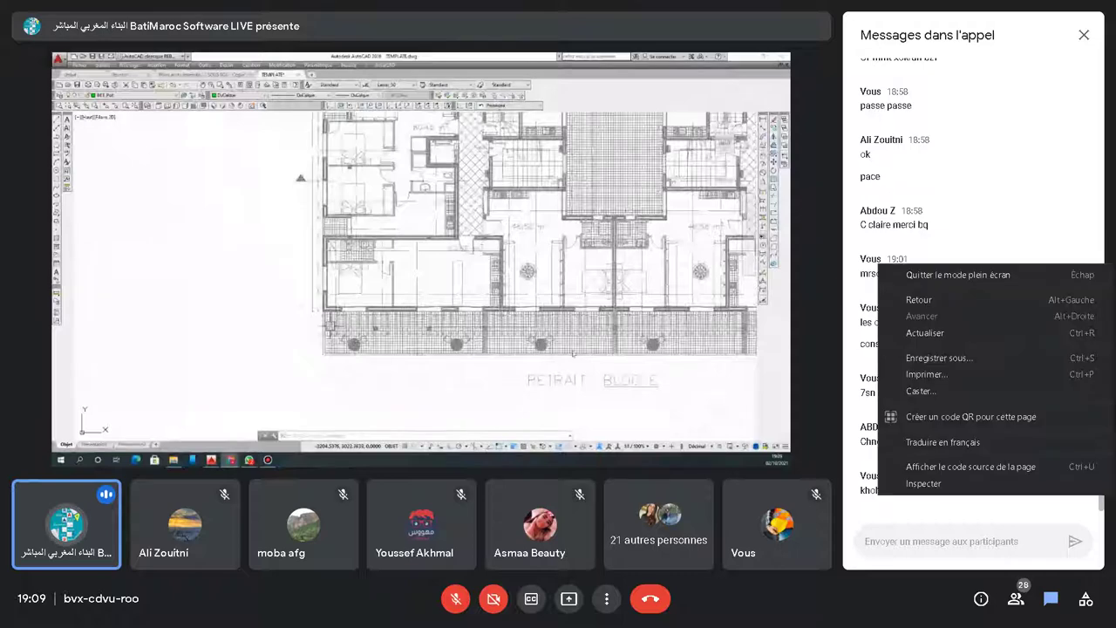
key("Escape")
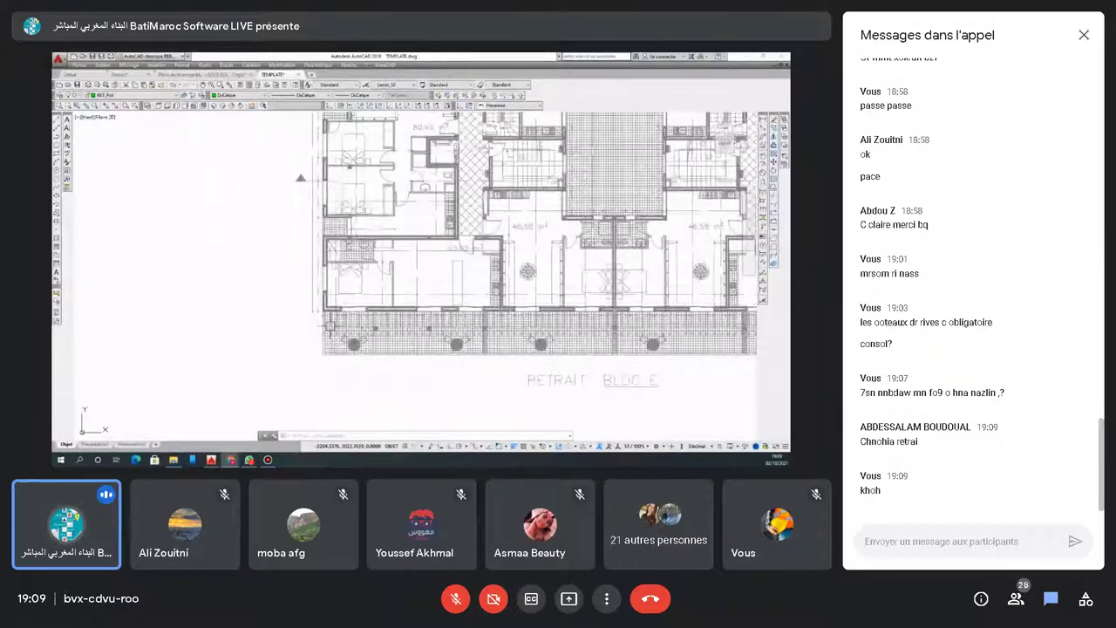
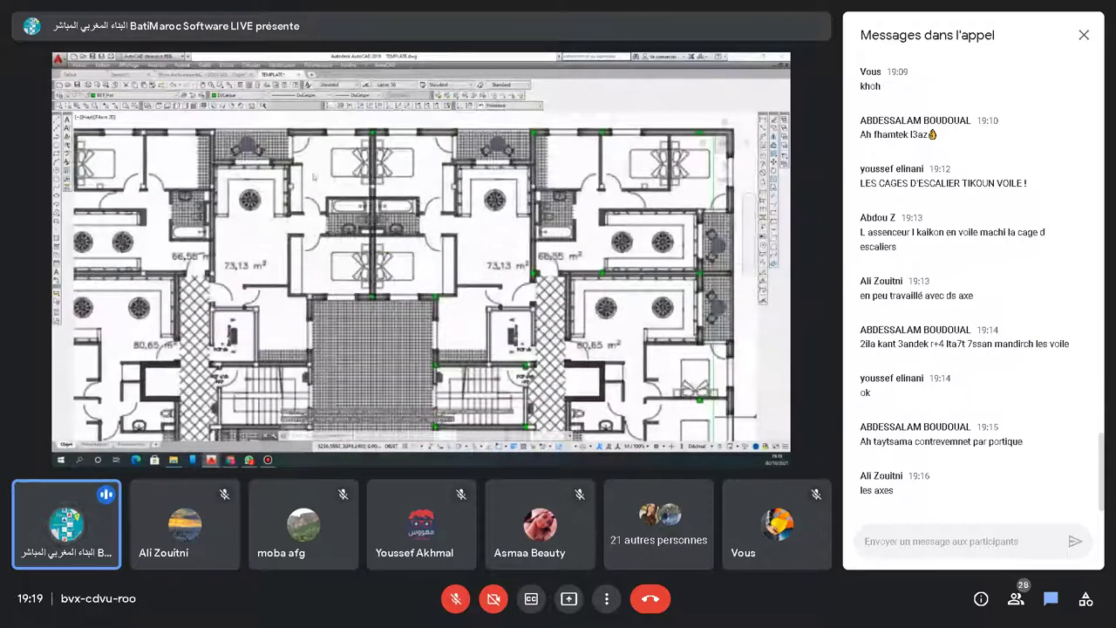
left_click(941, 541)
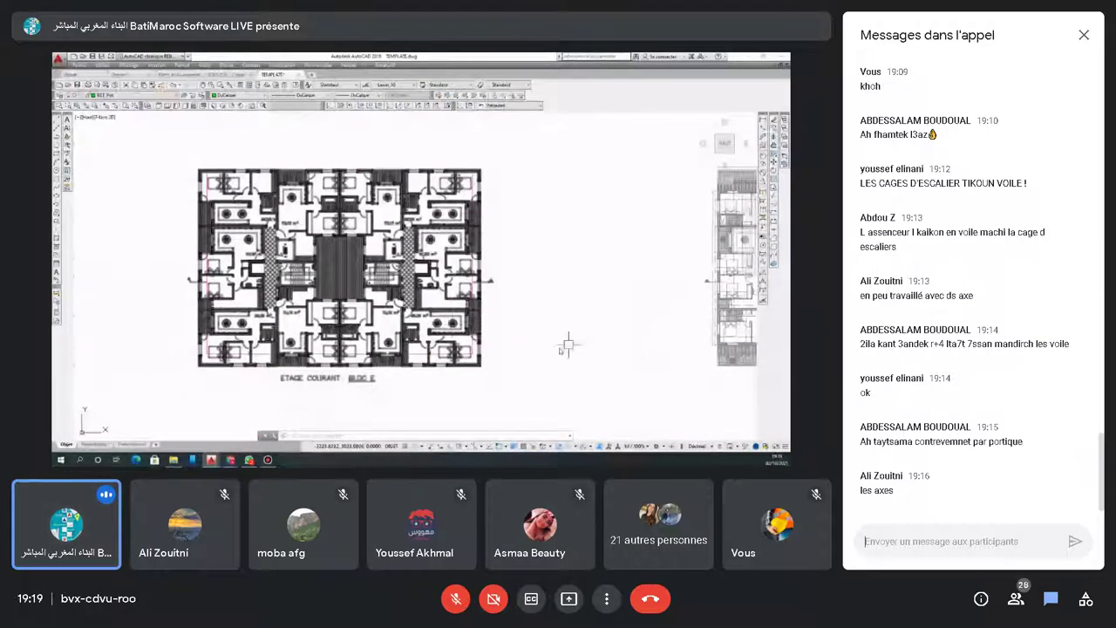
key("XF86AudioRaiseVolume")
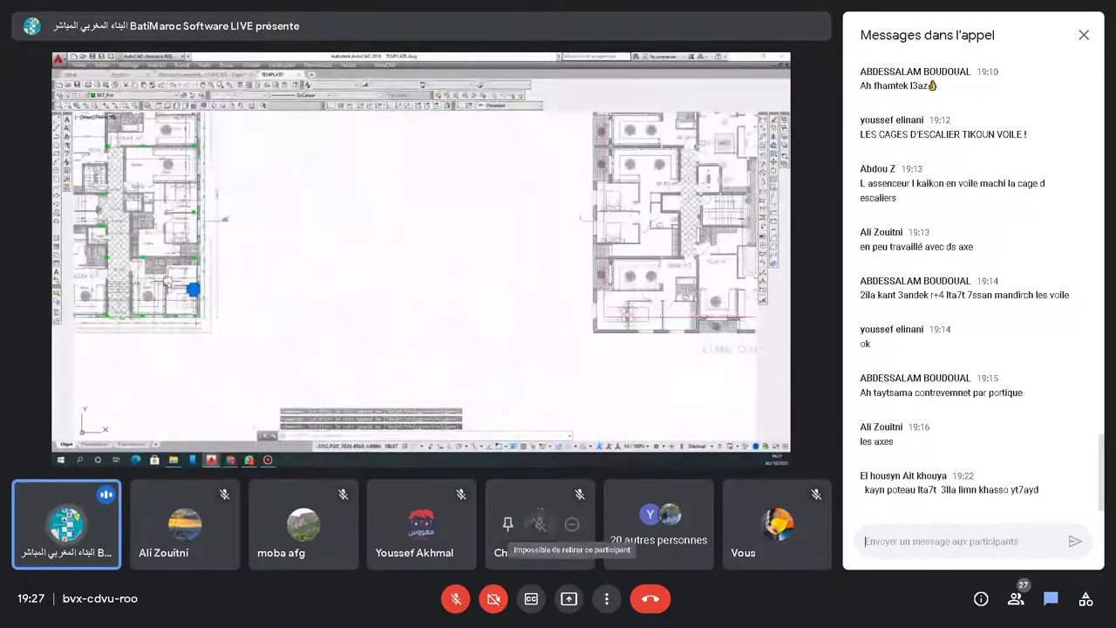
Close the call chat and return the meeting to full-screen view to follow the shared drawing
key("Escape")
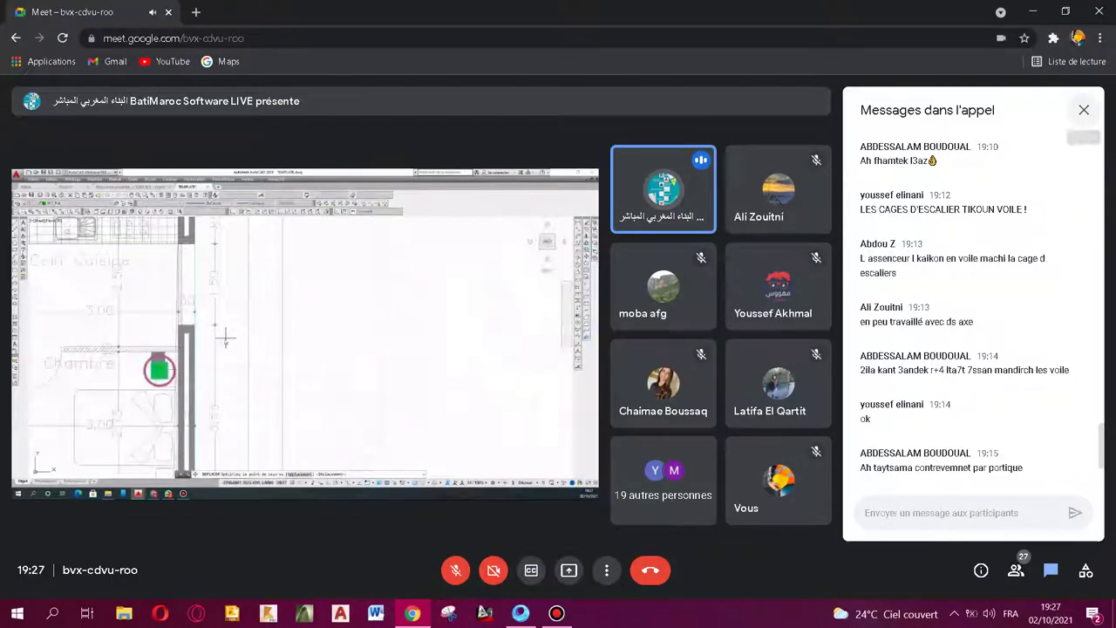
left_click(1084, 110)
key("F11")
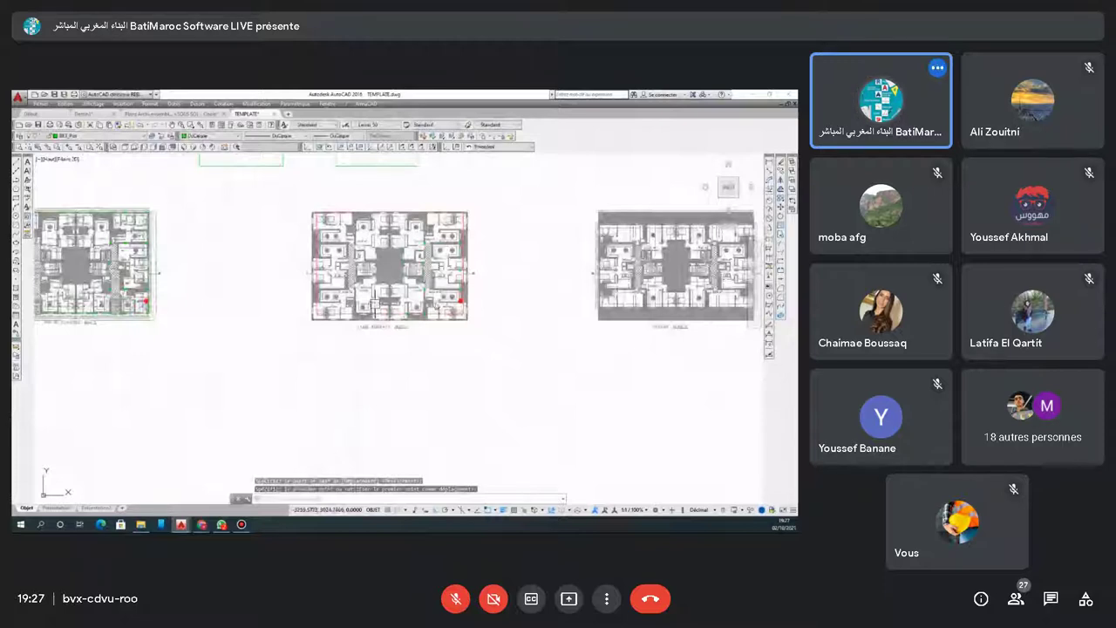
Leave the current meeting and rejoin the same call from its leave page
mouse_move(369, 311)
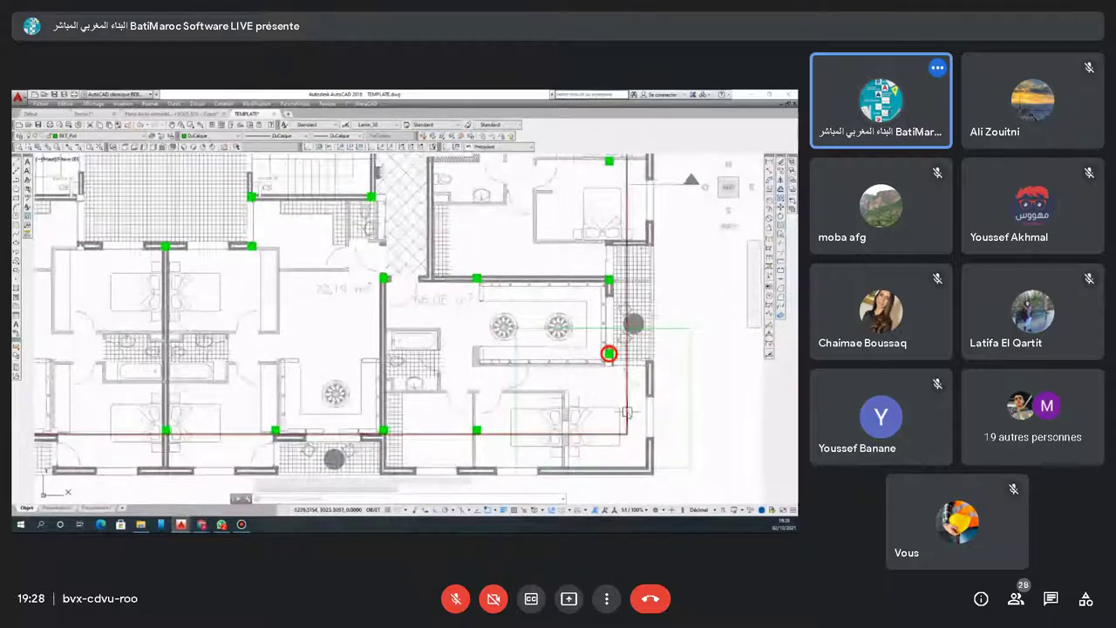
left_click(650, 598)
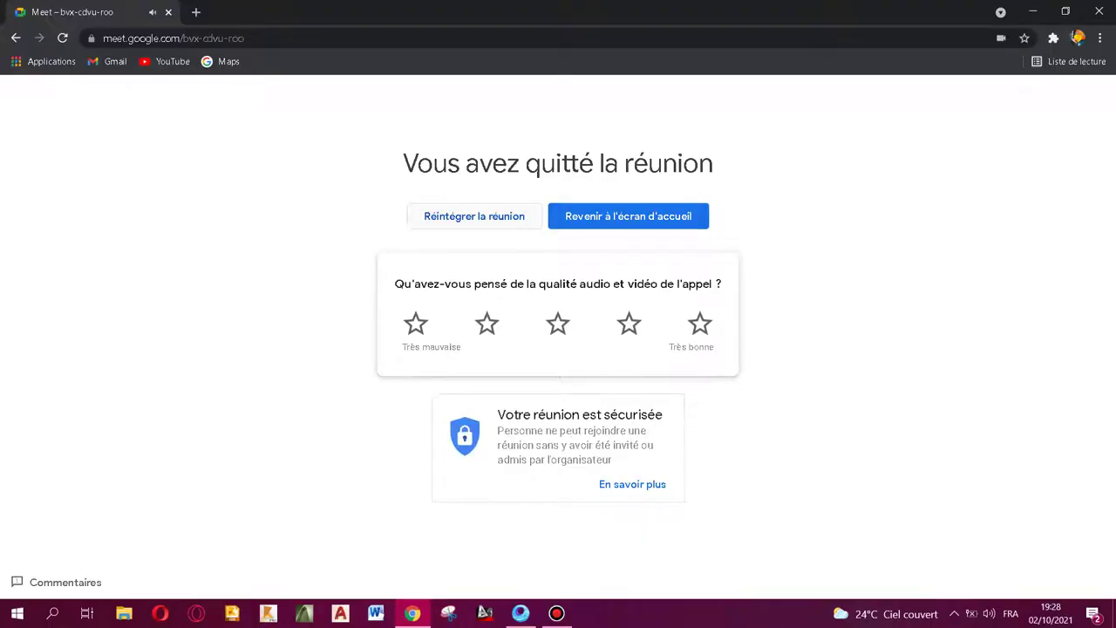
left_click(474, 217)
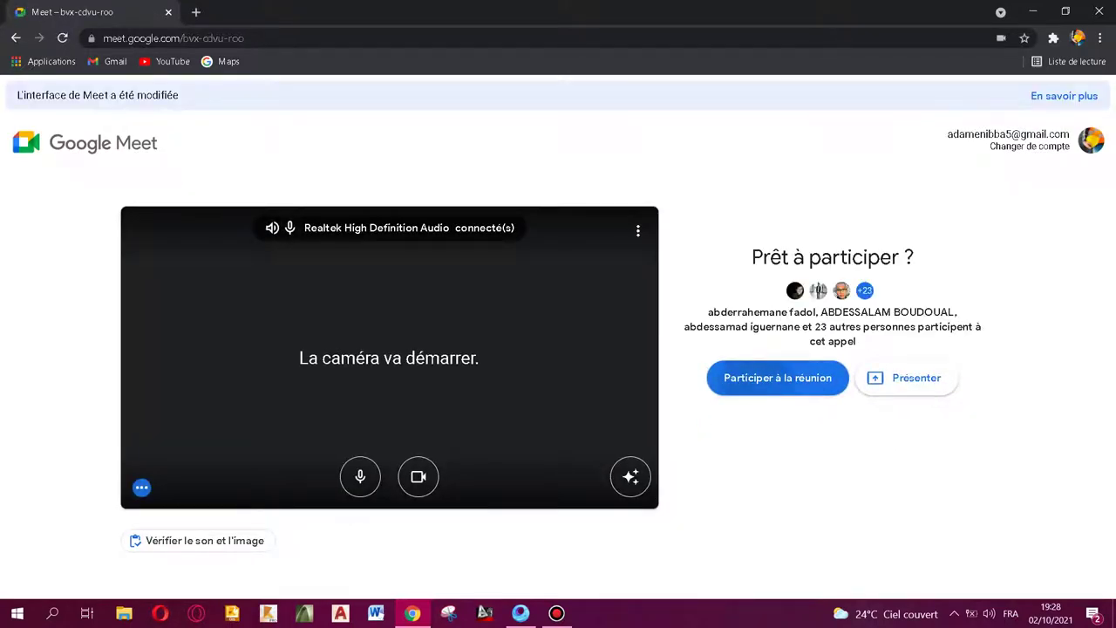
left_click(777, 377)
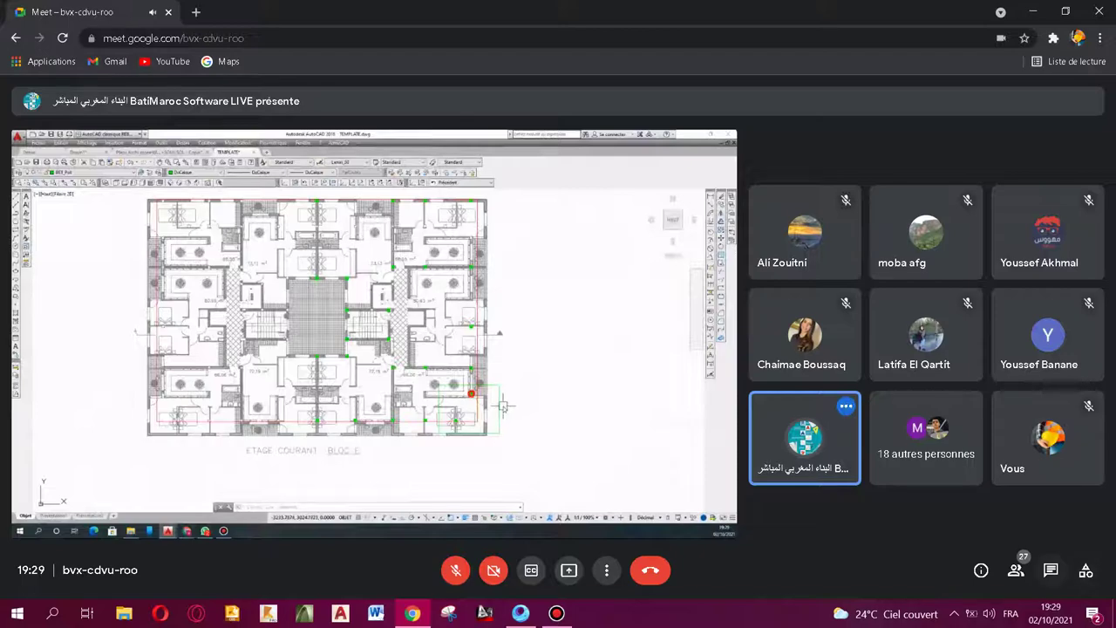
Open the call chat to check it, close it again and set the meeting to full-screen view
key("ctrl+alt+c")
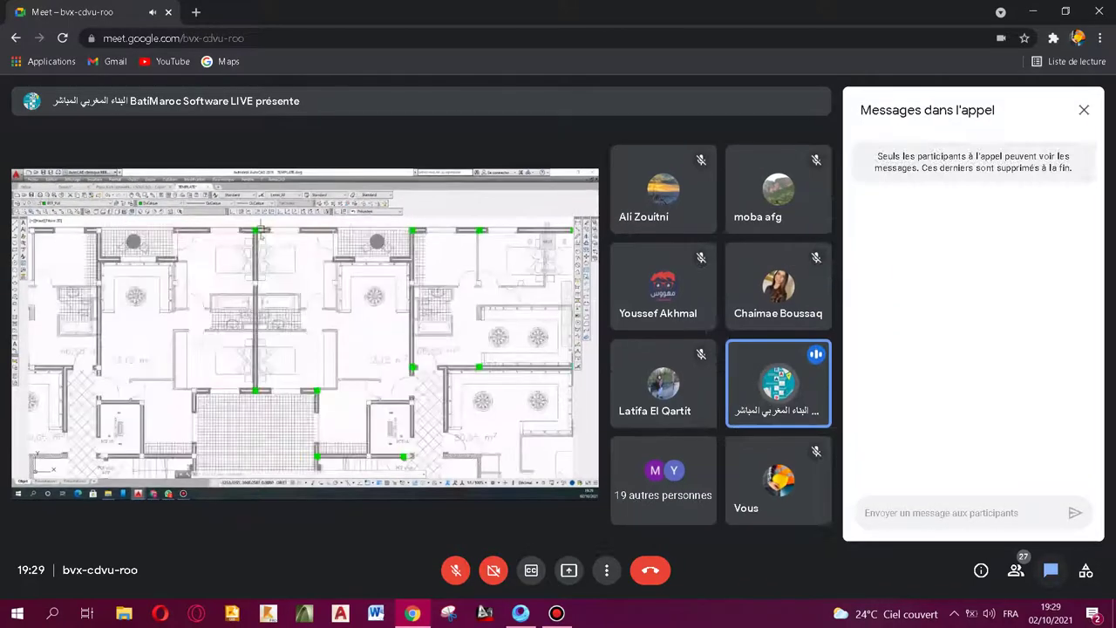
key("ctrl+alt+c")
key("F11")
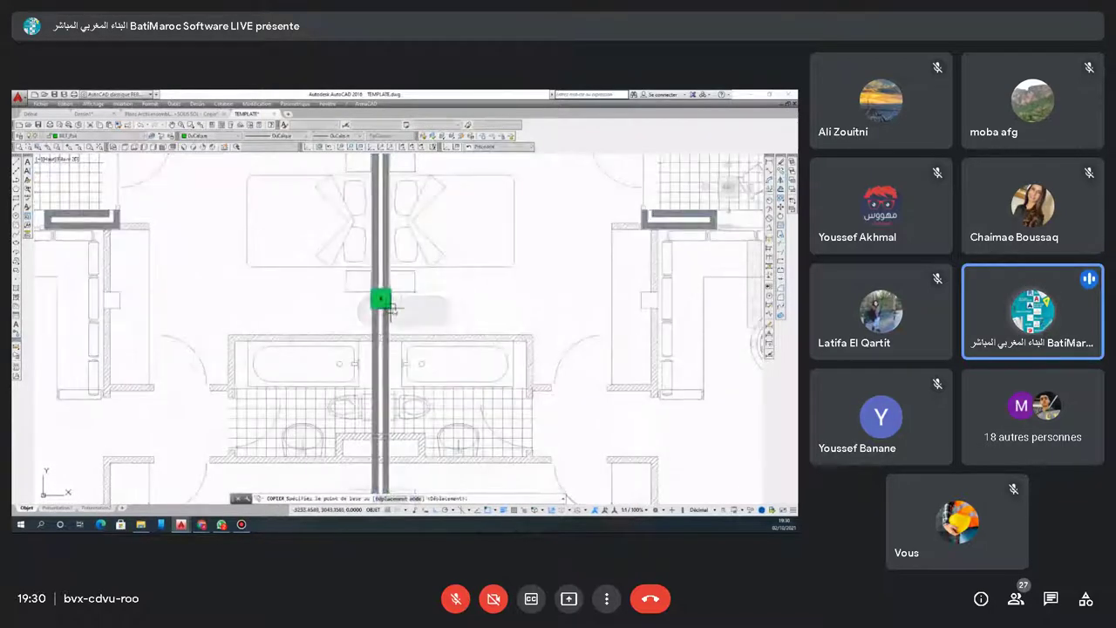
left_click(1050, 598)
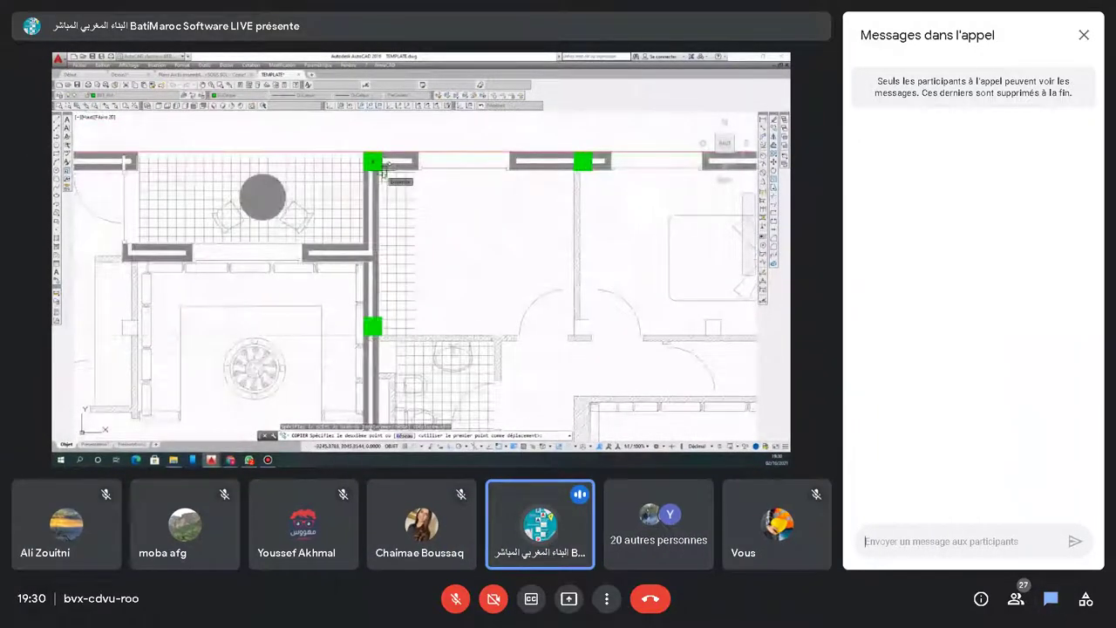
type("xha")
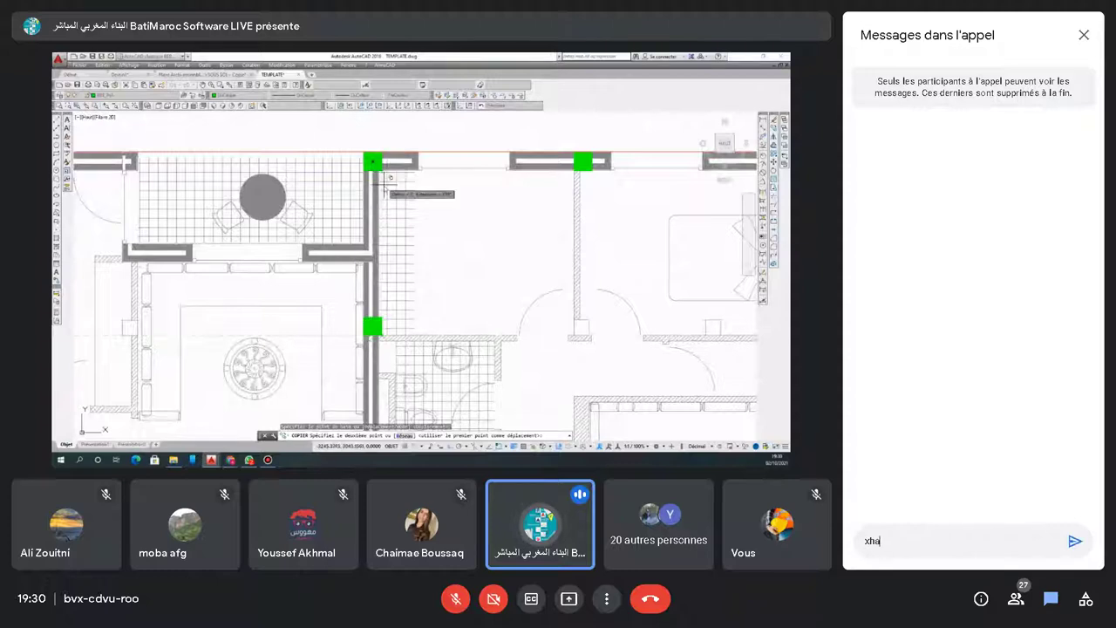
type("l khas")
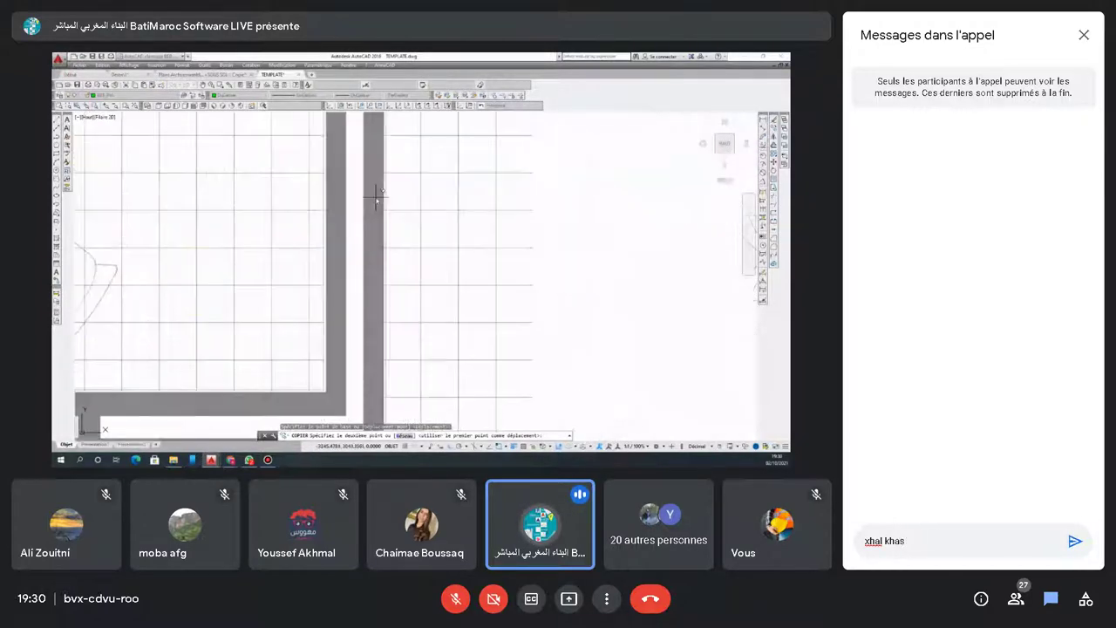
key("ctrl+a")
key("BackSpace")
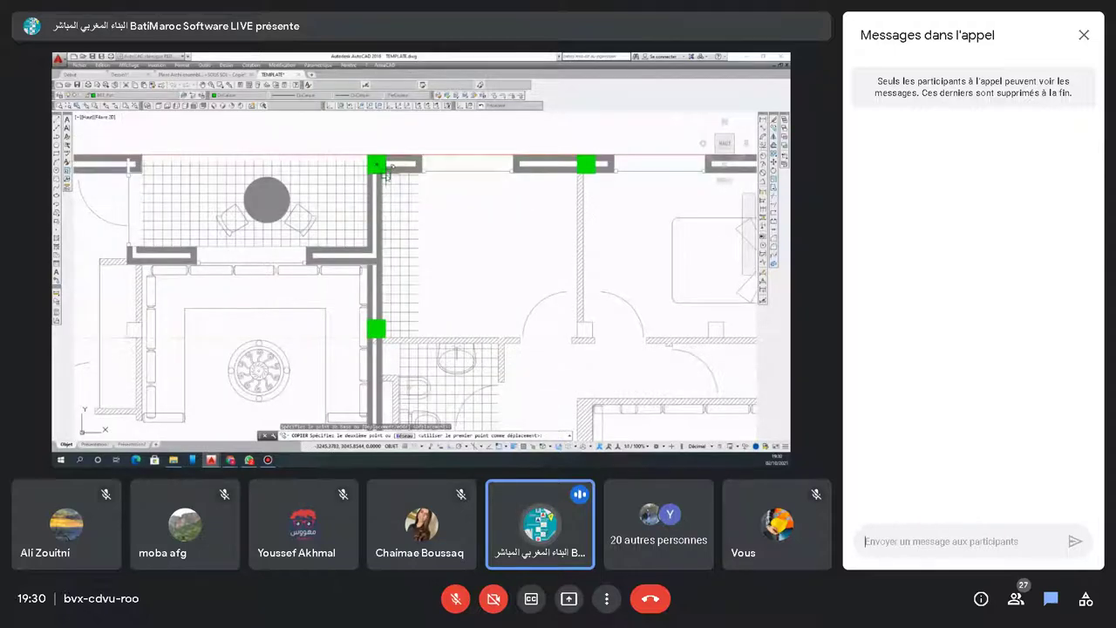
left_click(1084, 34)
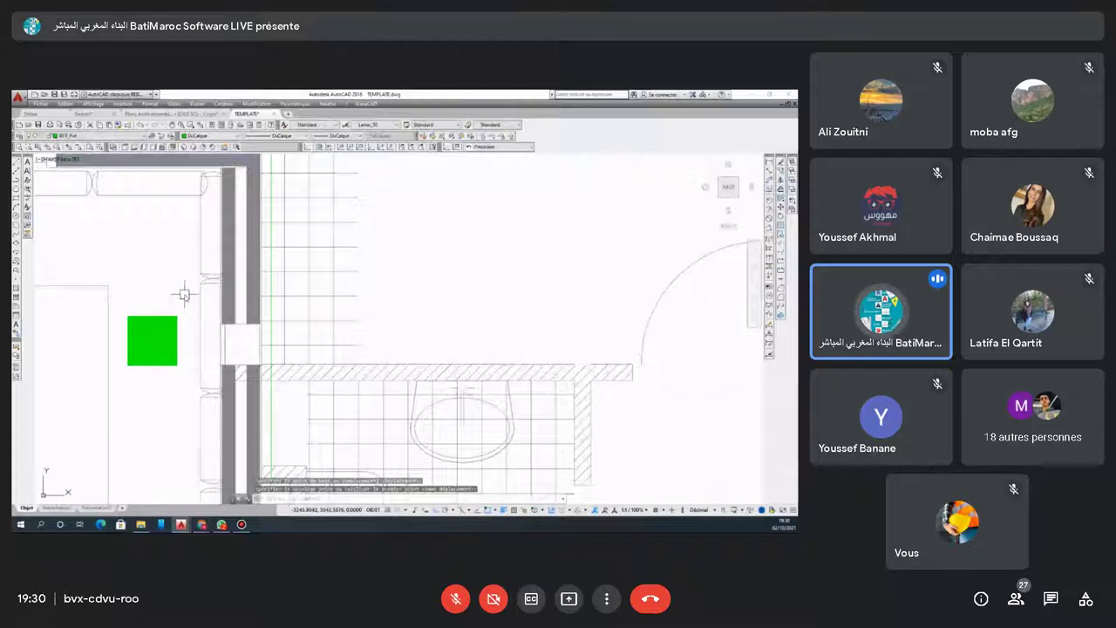
Enable object snap without the Centre géométrique mode and move the green column block by its corner onto the green guide line along the wall
left_click(198, 311)
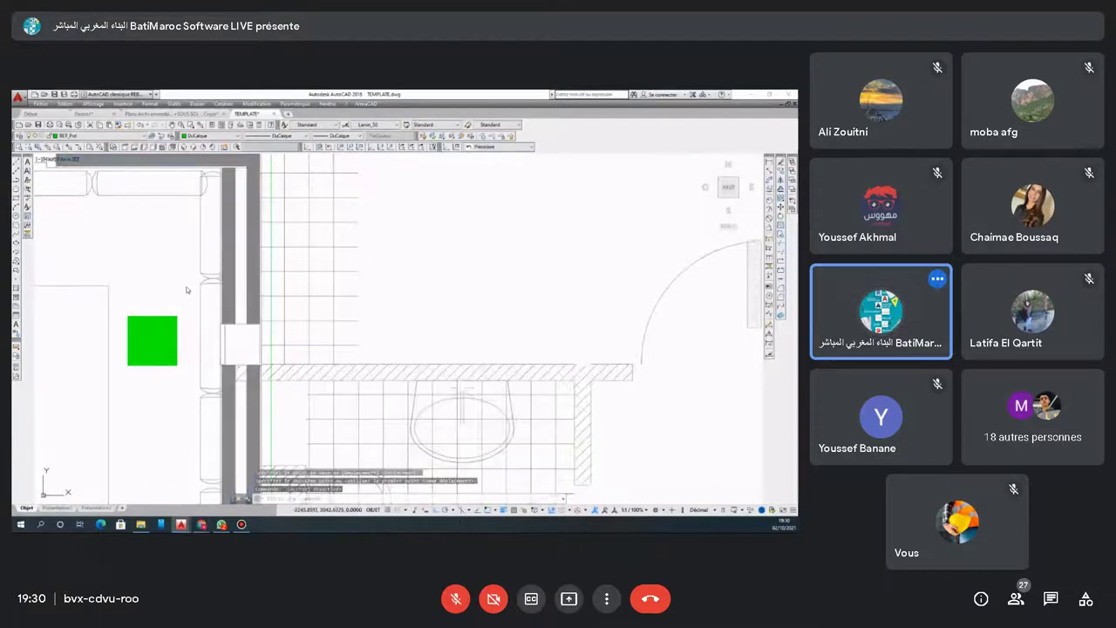
key("Return")
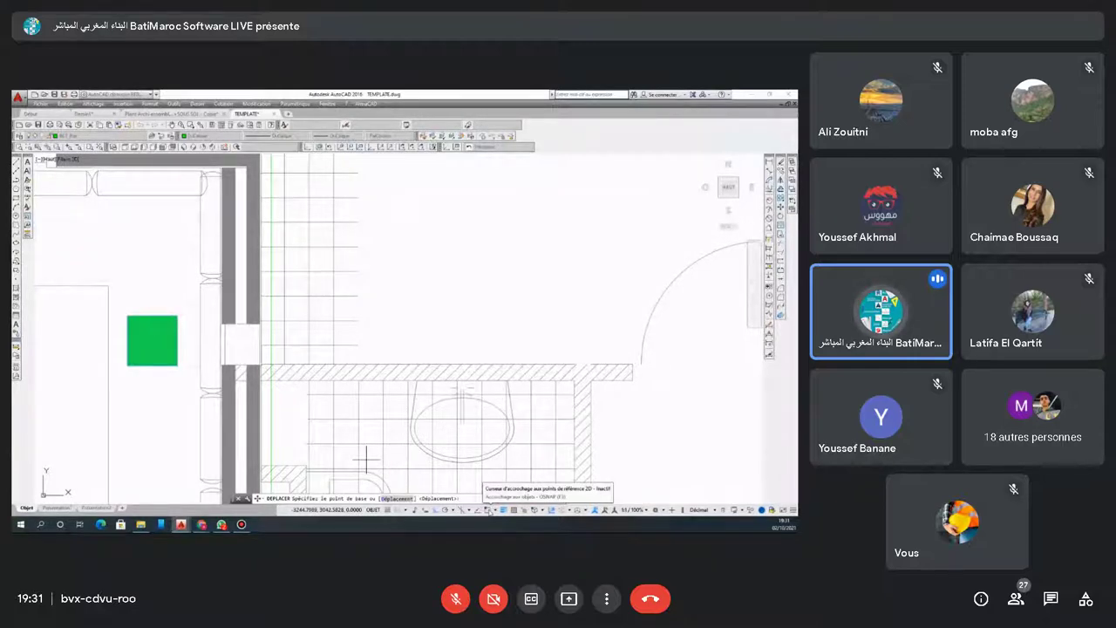
left_click(489, 511)
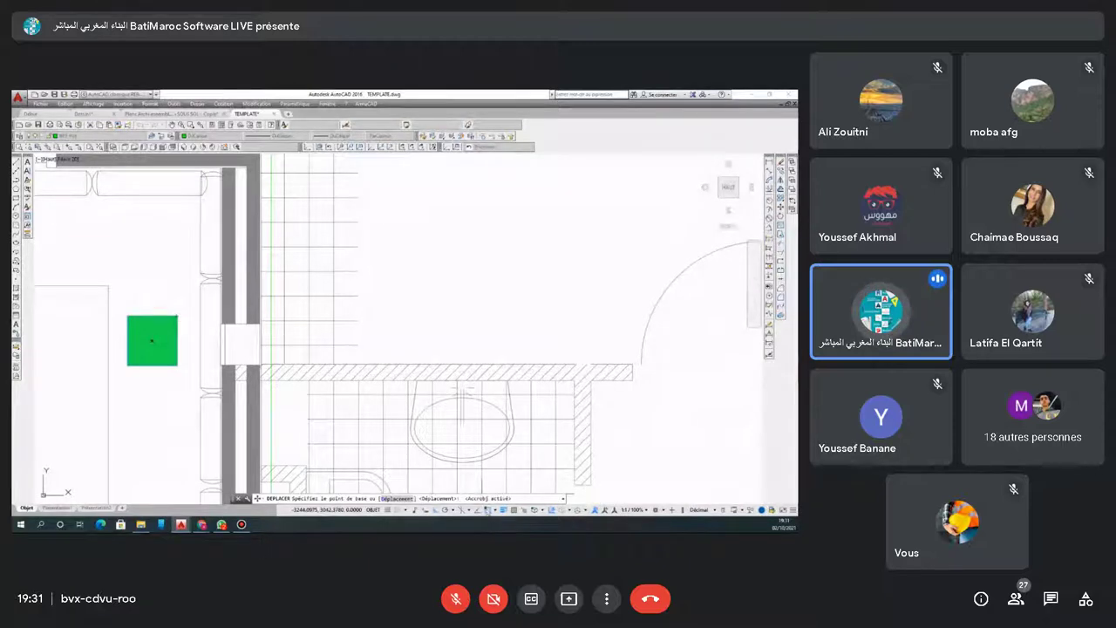
left_click(488, 511)
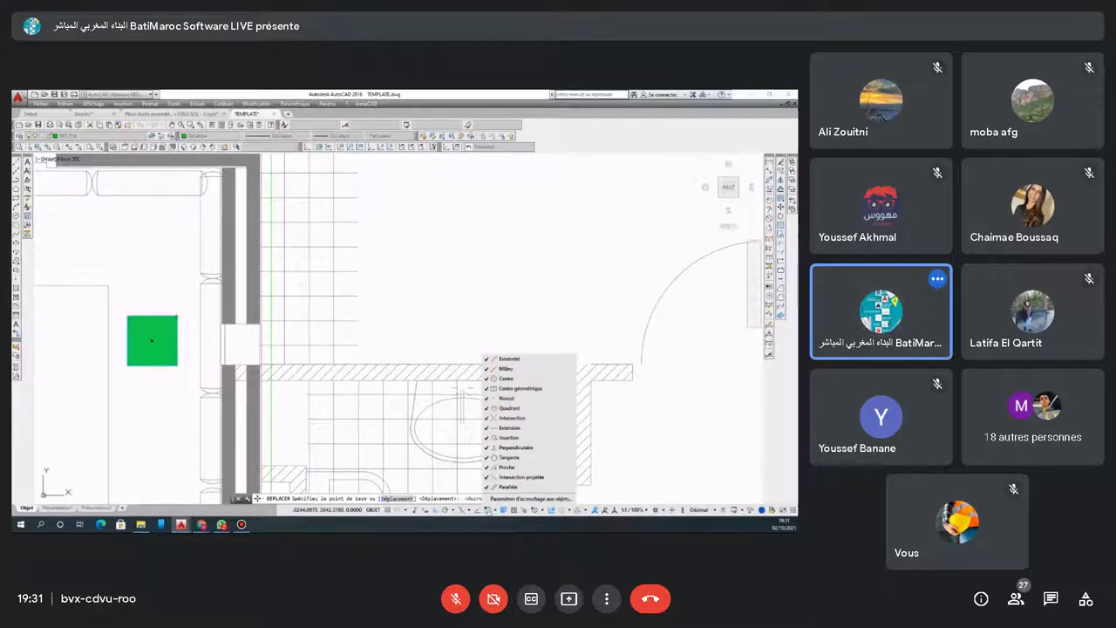
left_click(488, 511)
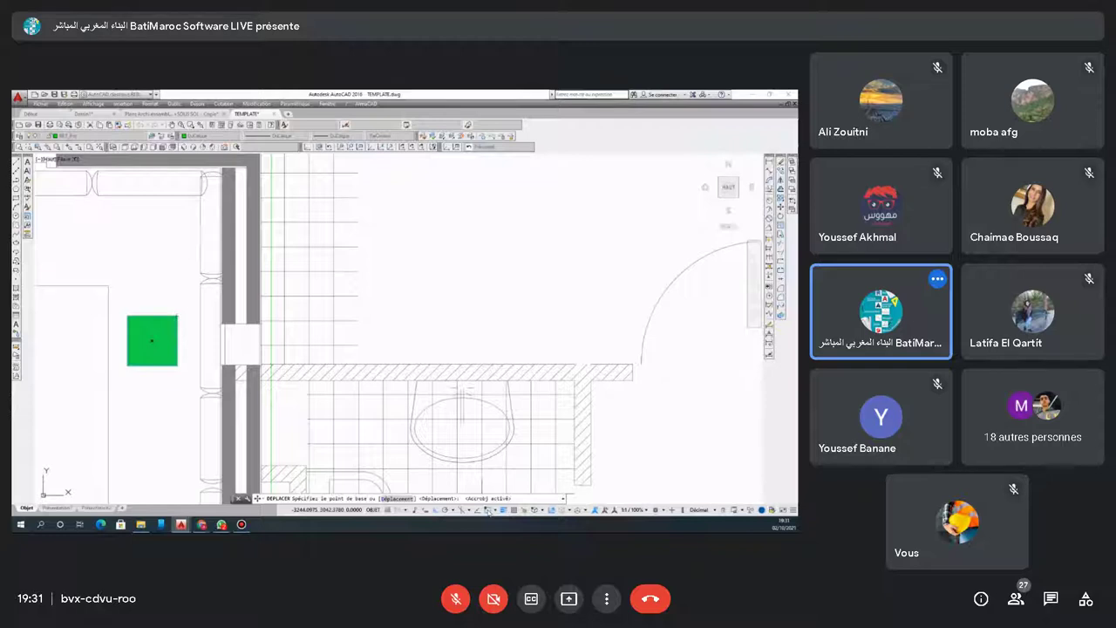
left_click(489, 511)
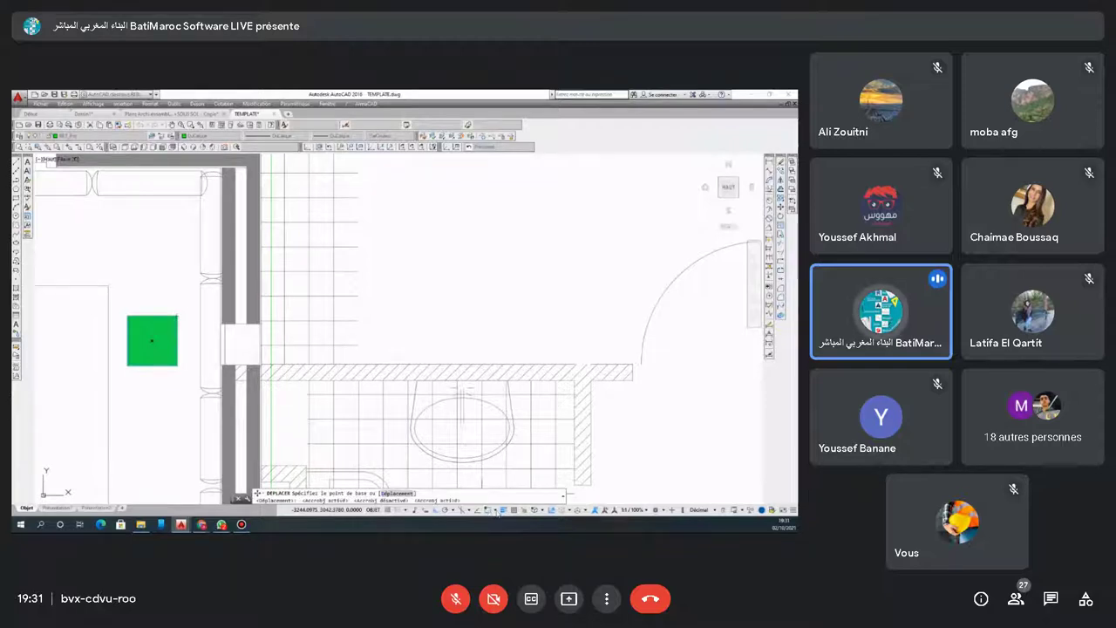
left_click(496, 511)
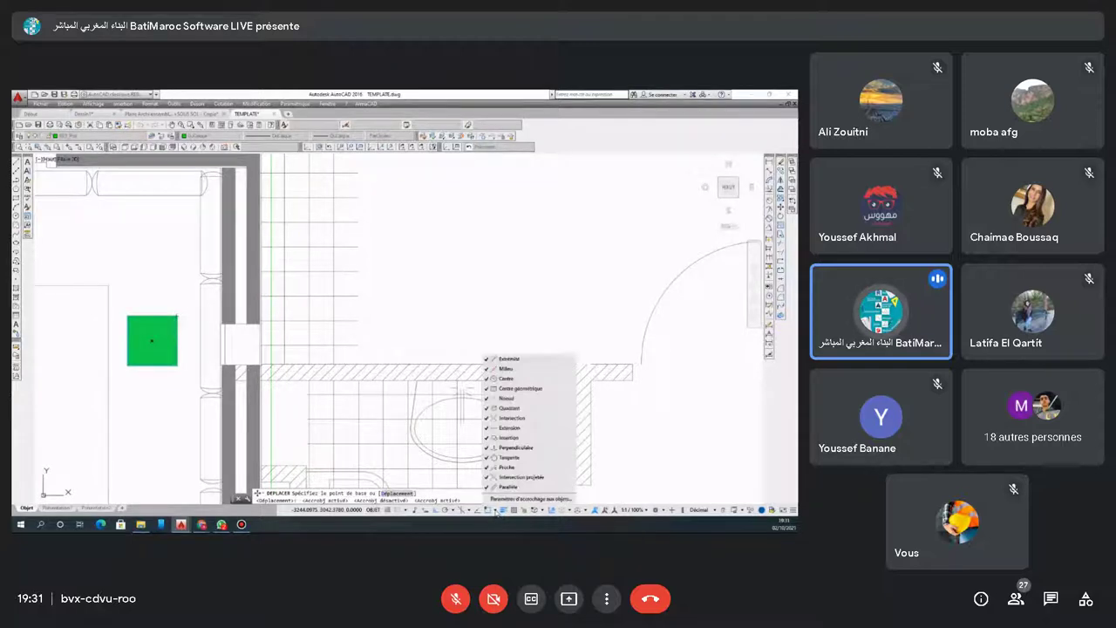
left_click(506, 500)
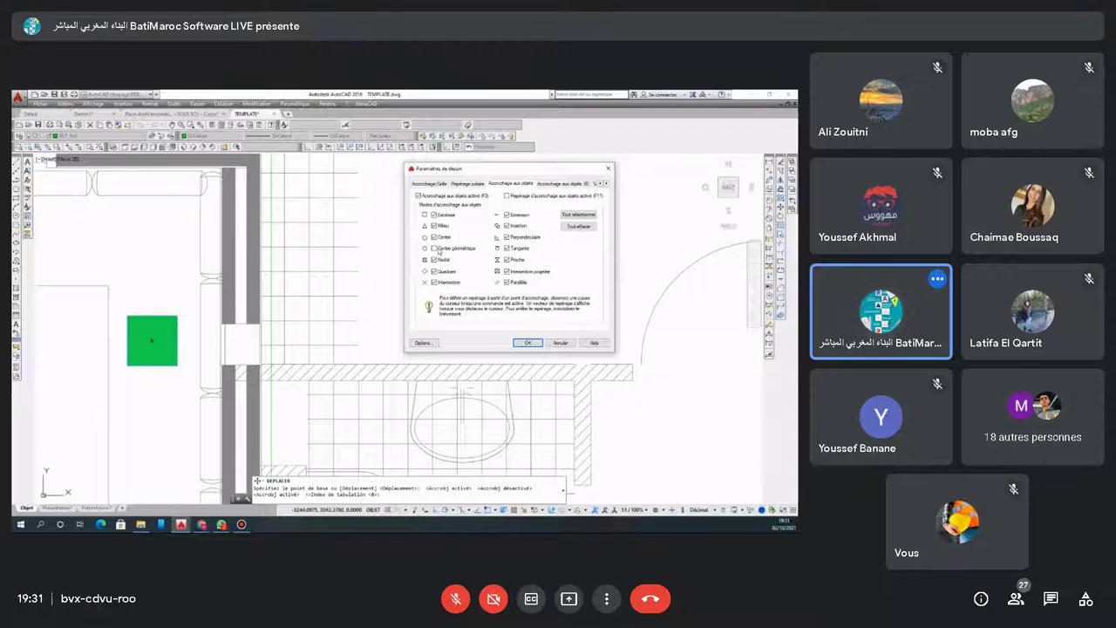
left_click(527, 343)
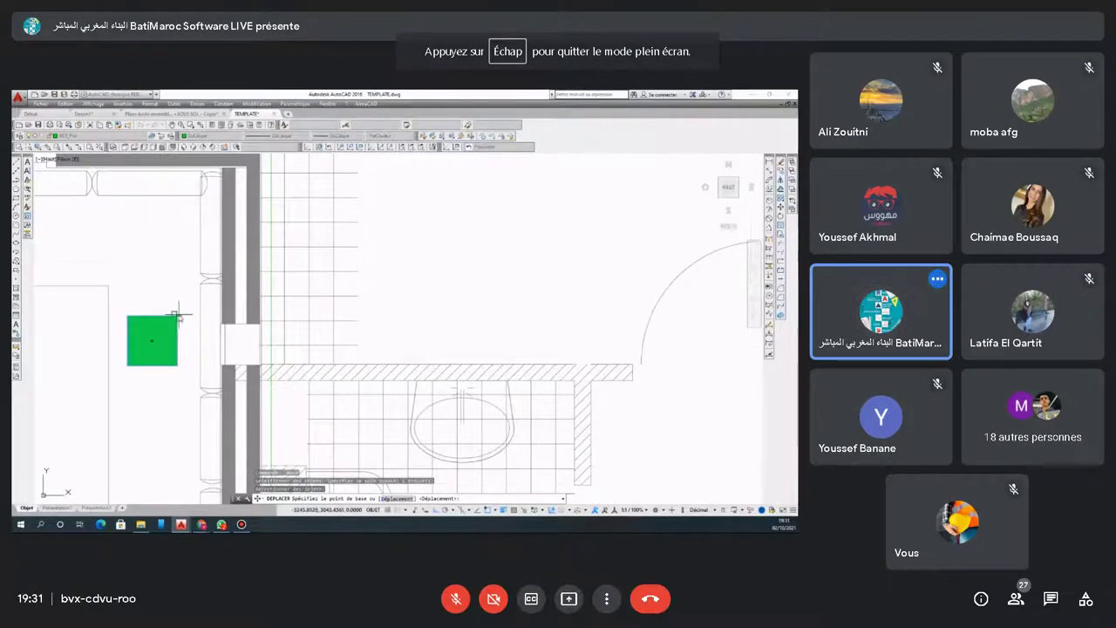
left_click(178, 316)
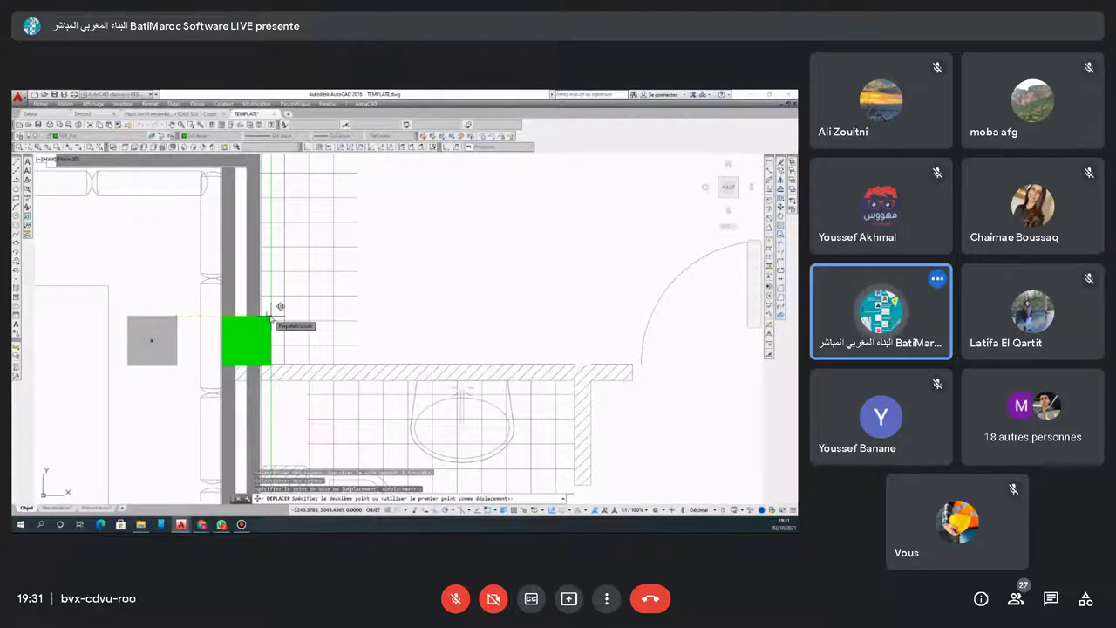
Offset the U-shaped outline beside the floor plan inward to draw its inner line, and end the Offset command
scroll(331, 250, "down", 5)
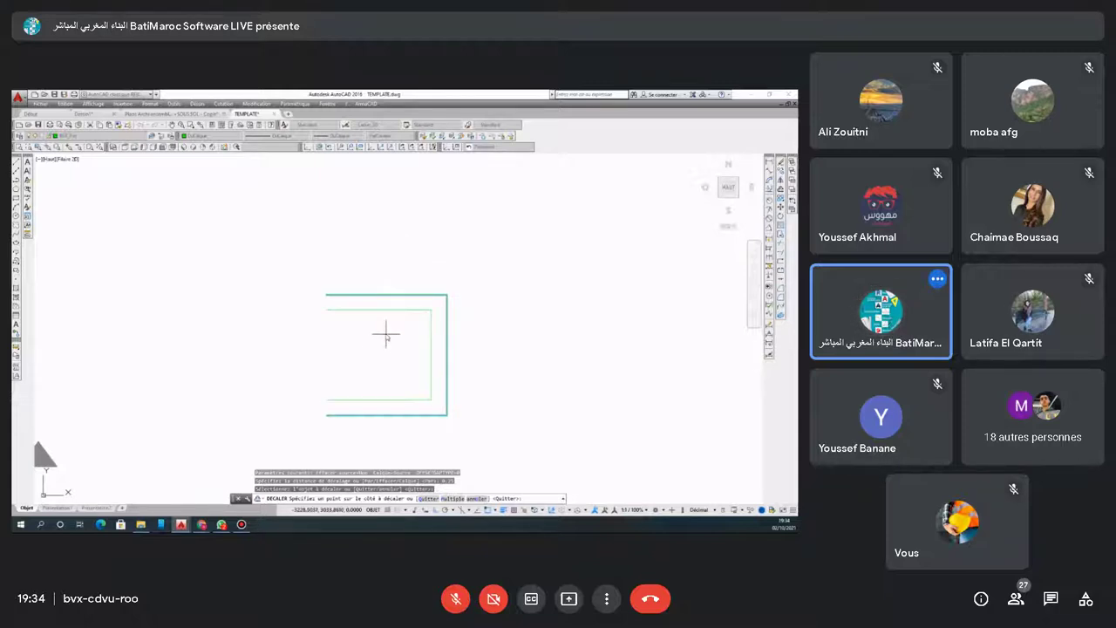
left_click(386, 334)
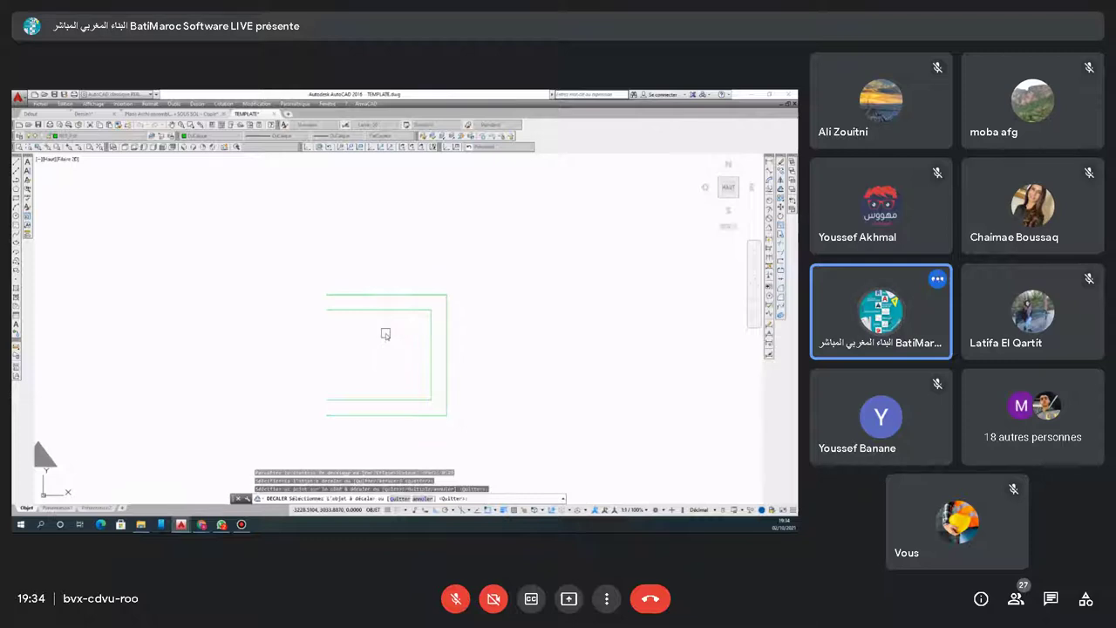
scroll(385, 333, "down", 4)
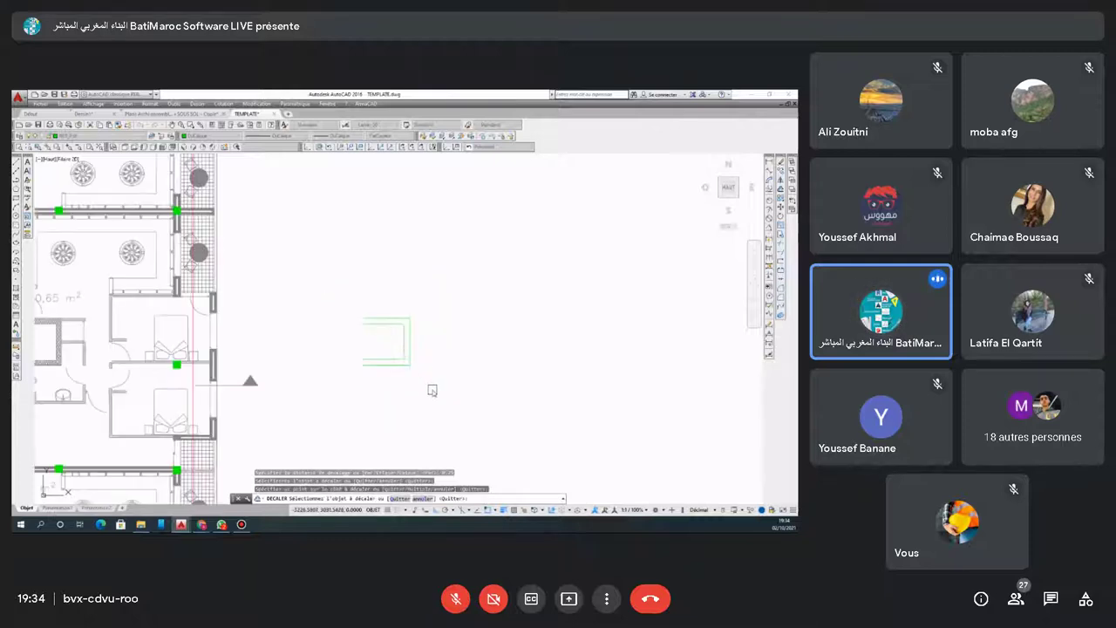
scroll(432, 390, "down", 2)
key("Escape")
Try to move the double U-shaped outline by its outer corner onto the shaft walls in the 80,65 m² apartment
left_click(428, 333)
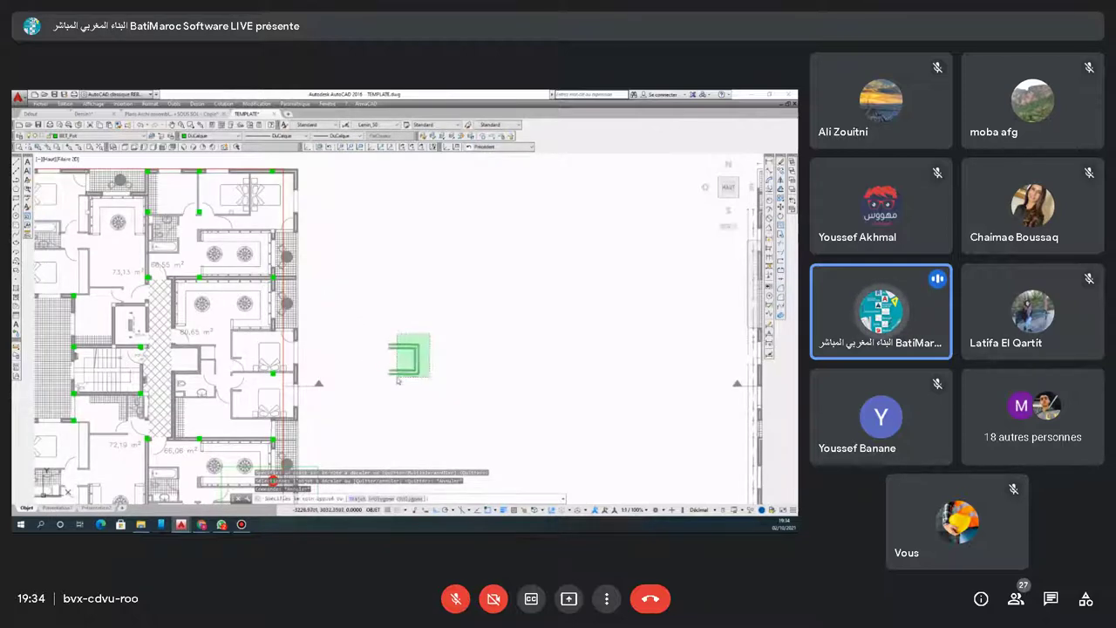
left_click(387, 380)
left_click(769, 208)
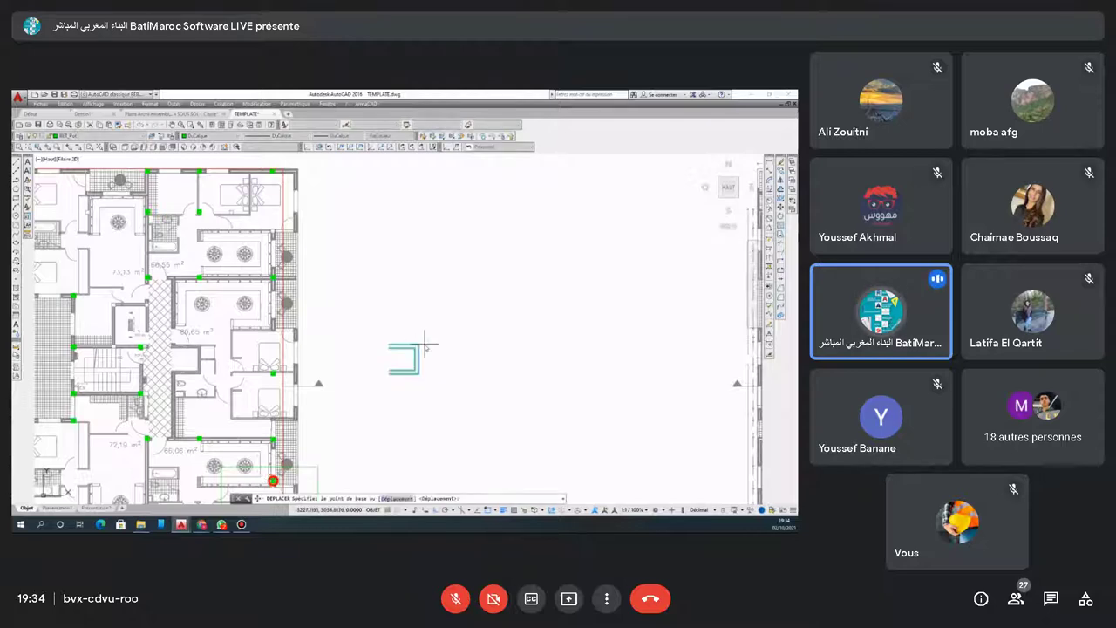
left_click(418, 345)
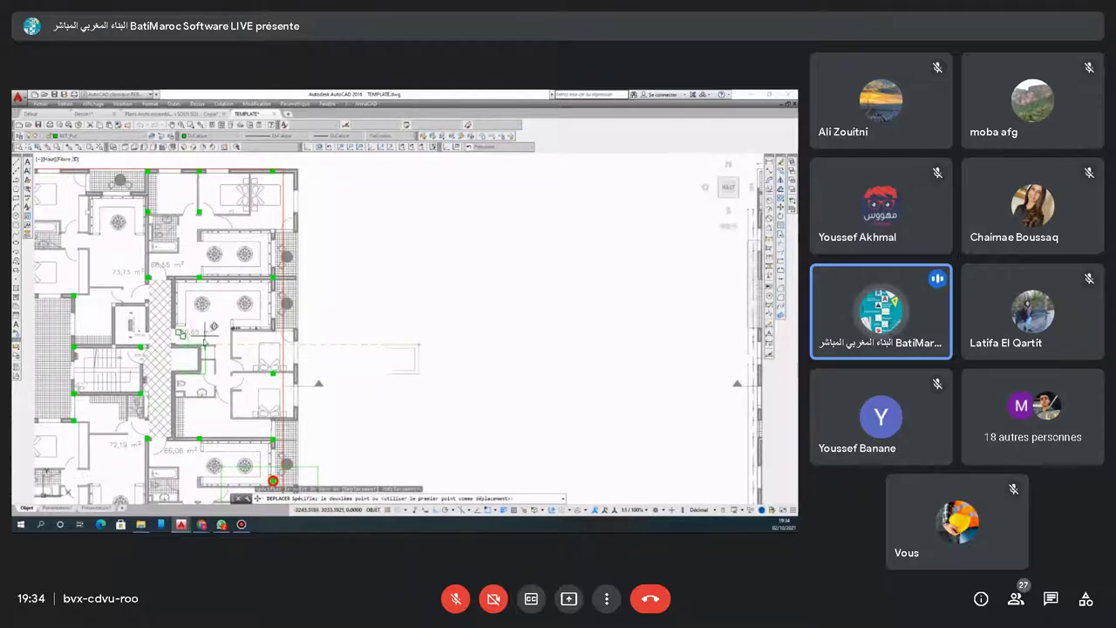
scroll(204, 341, "up", 5)
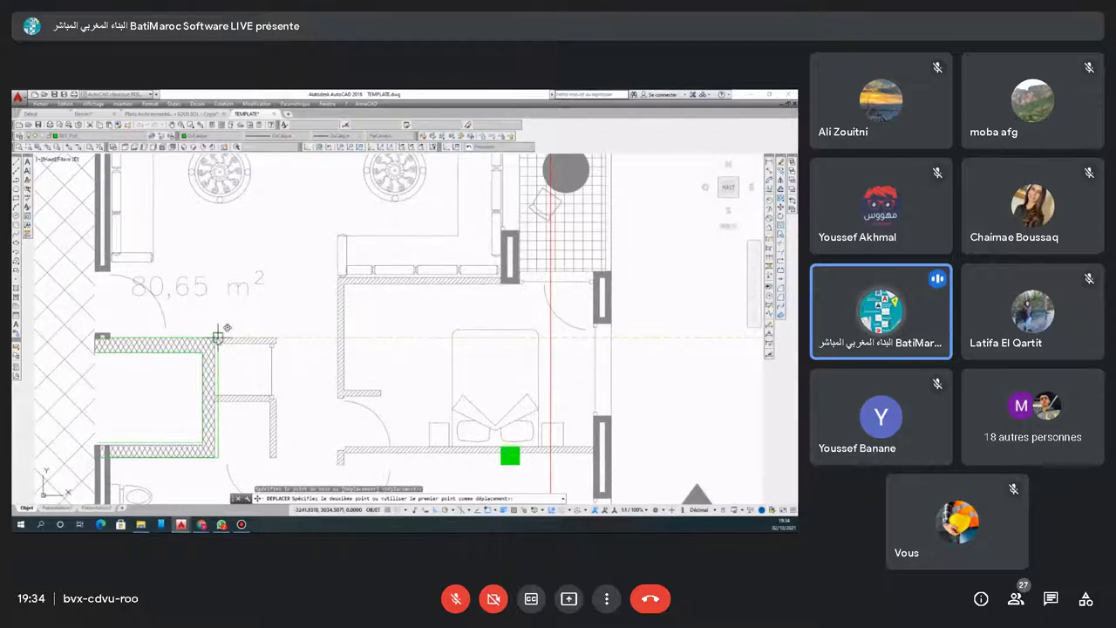
scroll(218, 336, "down", 4)
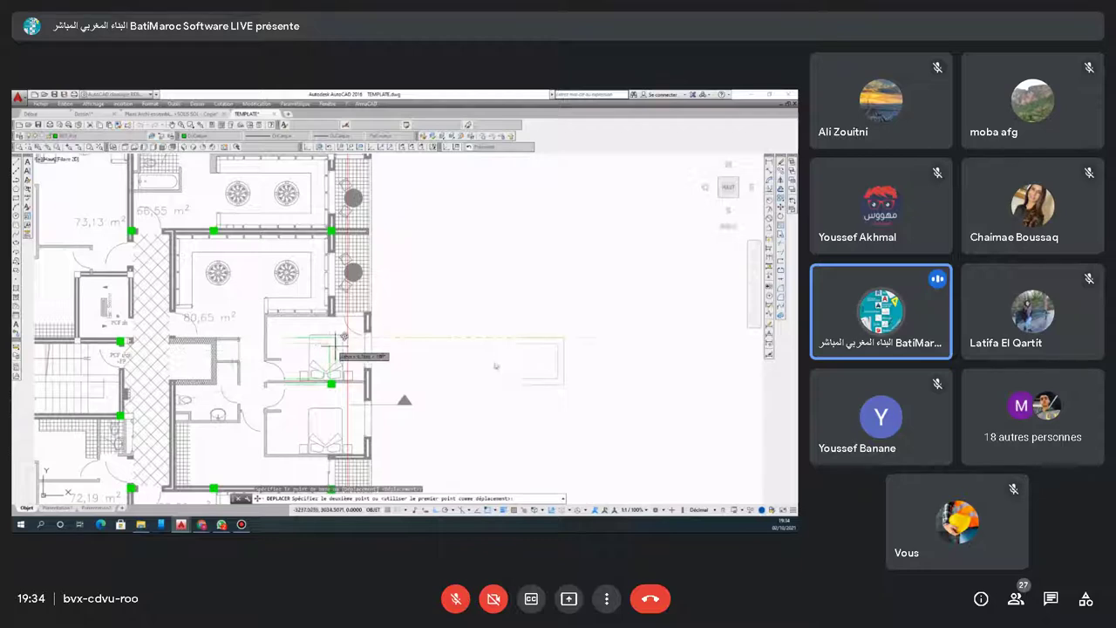
key("Escape")
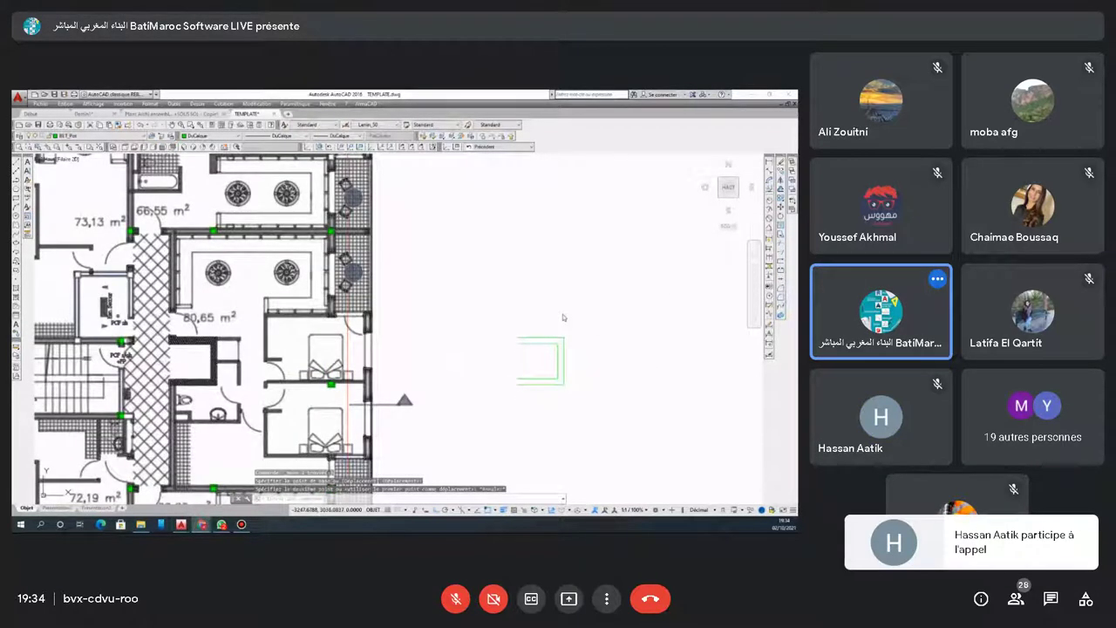
Delete the double U-shaped outline beside the floor plan and return to the shaft walls in the 80,65 m² apartment
left_click(529, 384)
key("Delete")
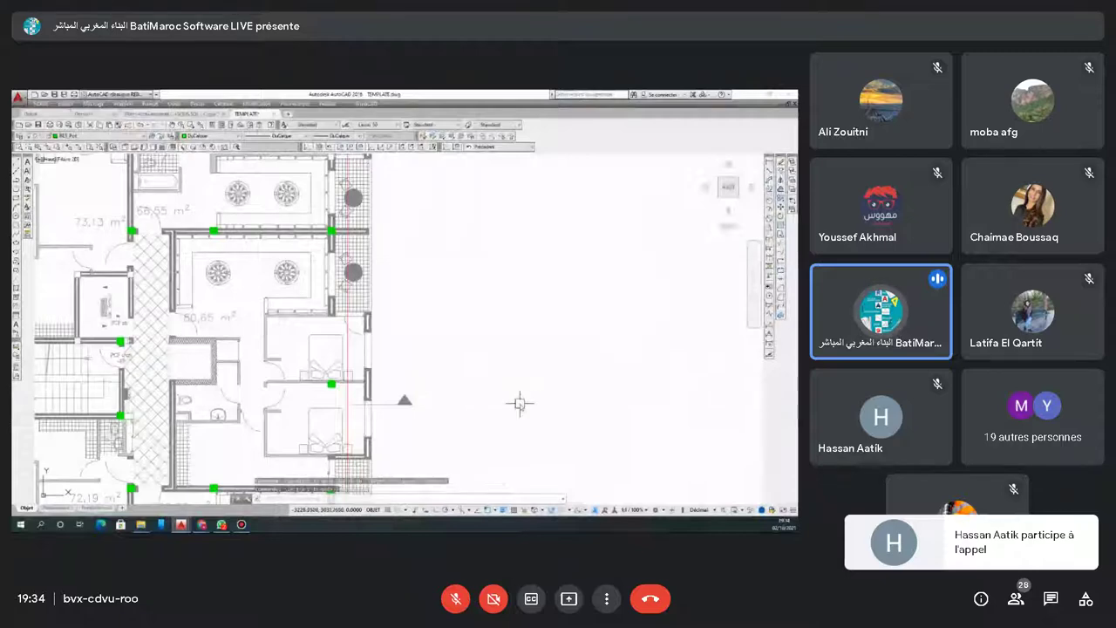
scroll(170, 349, "up", 4)
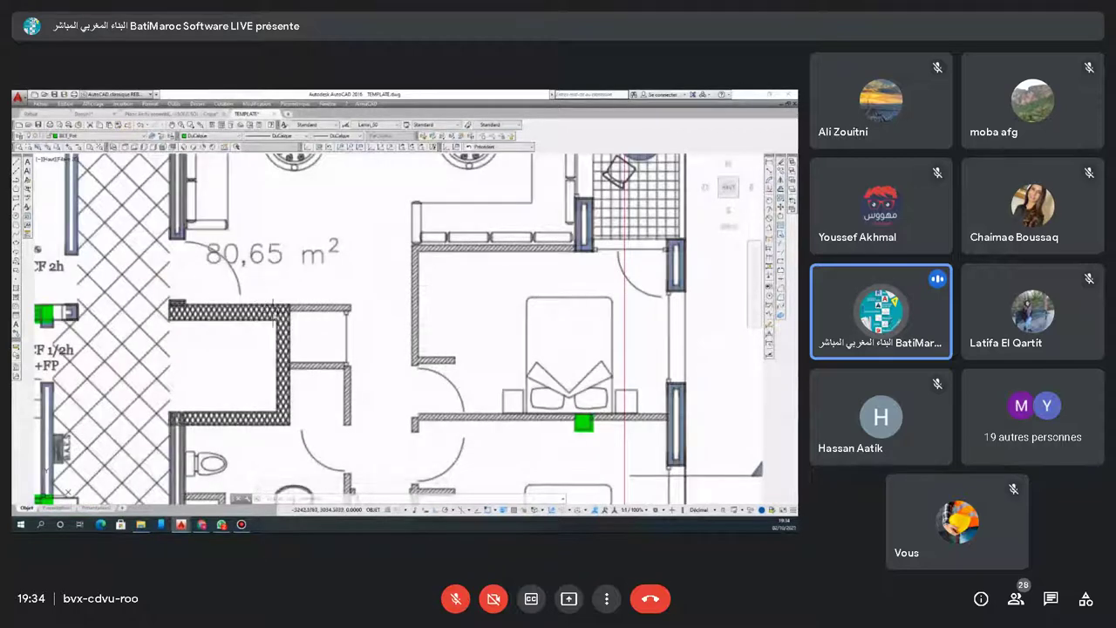
scroll(219, 329, "up", 2)
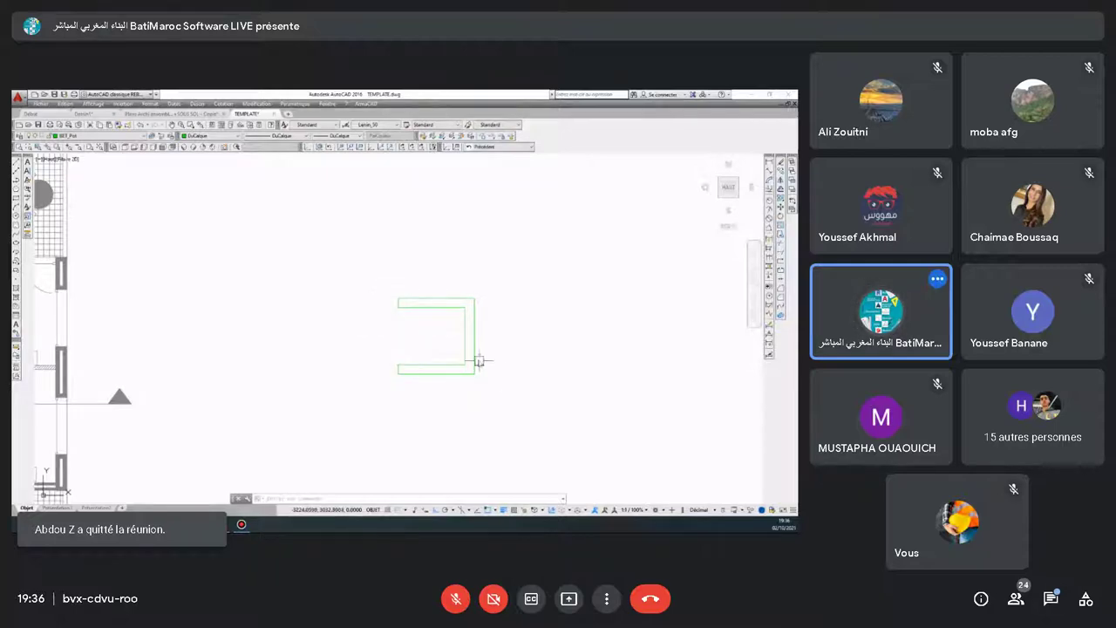
Send the message "creer calque" to the participants in the call chat and close the chat
key("ctrl+alt+c")
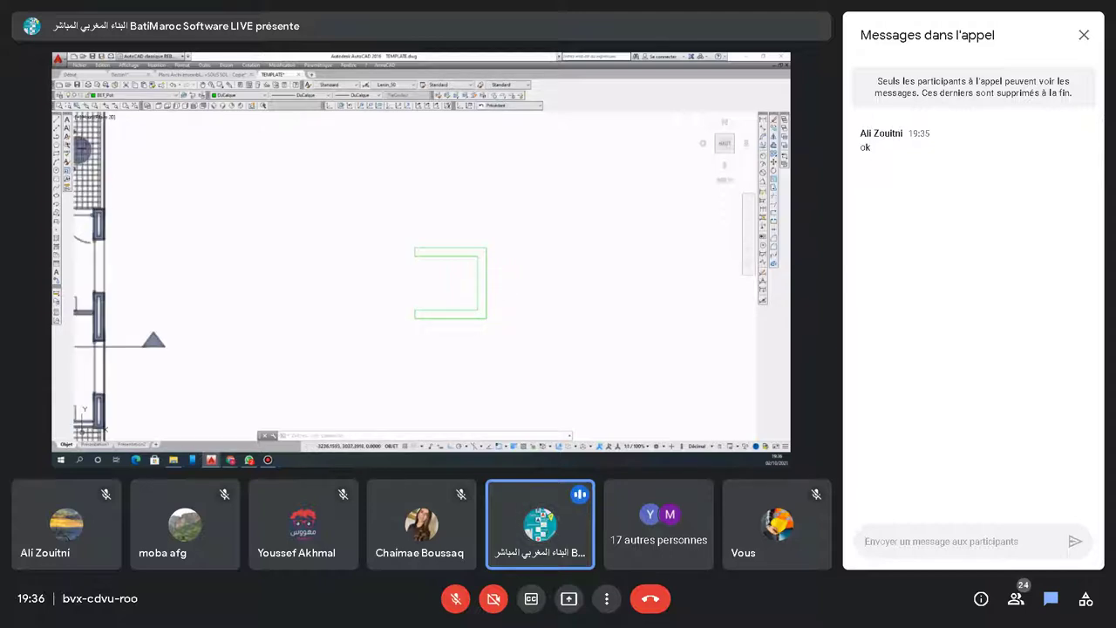
type("okee")
type("r")
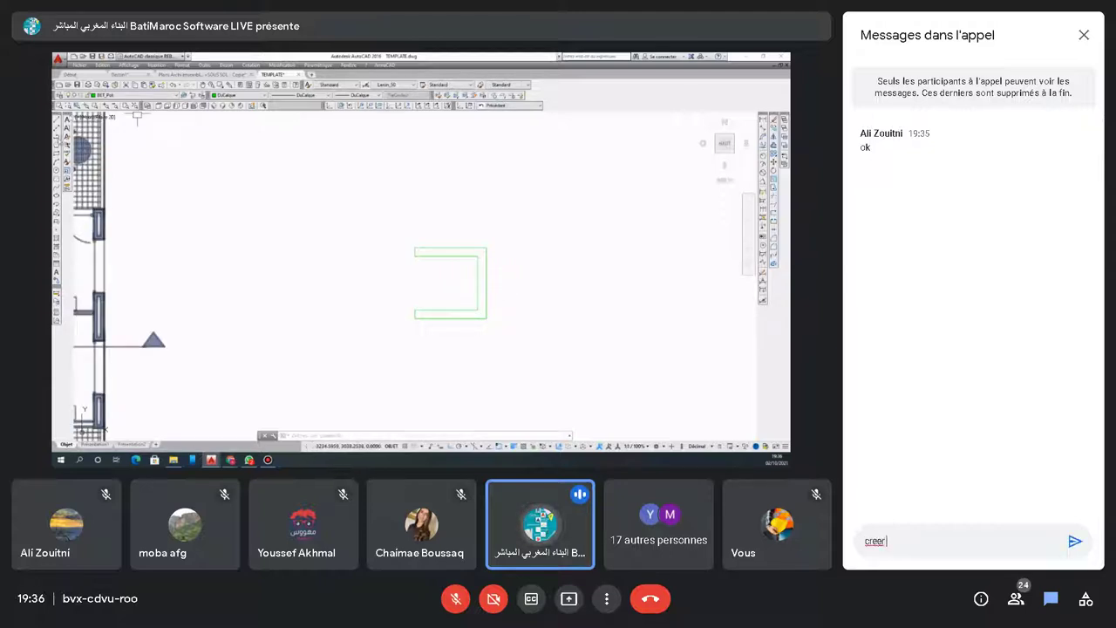
type(" calque")
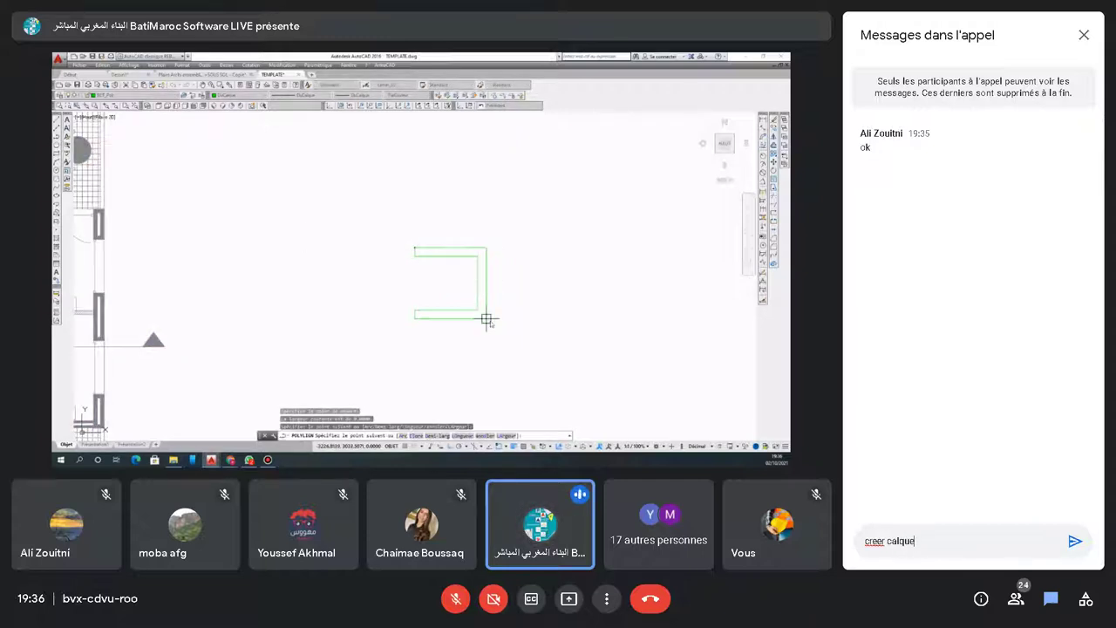
key("Return")
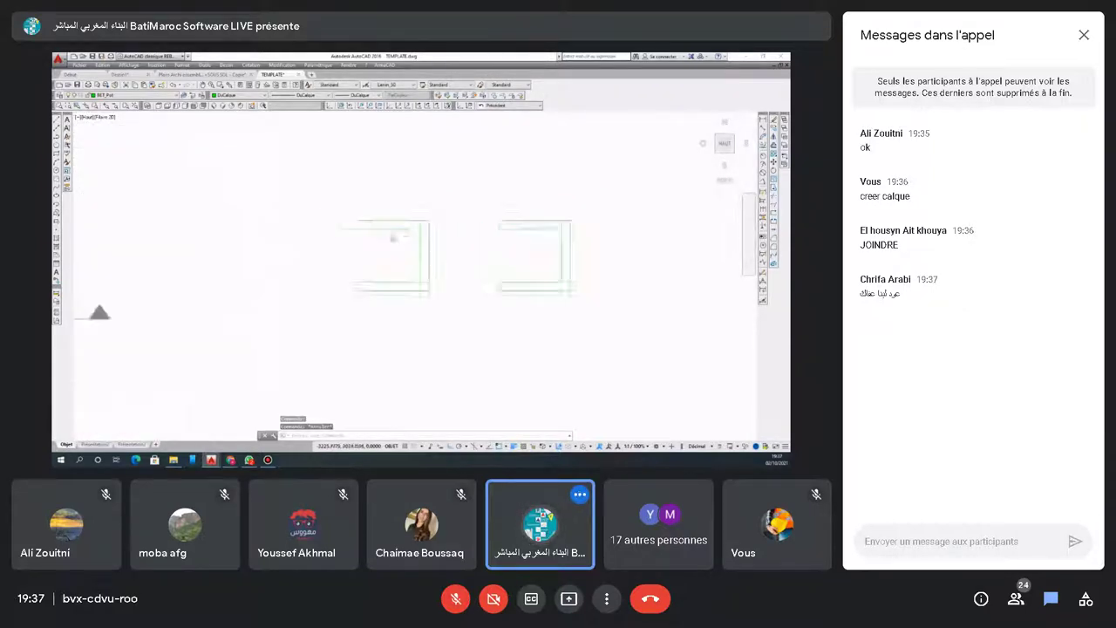
left_click(1084, 35)
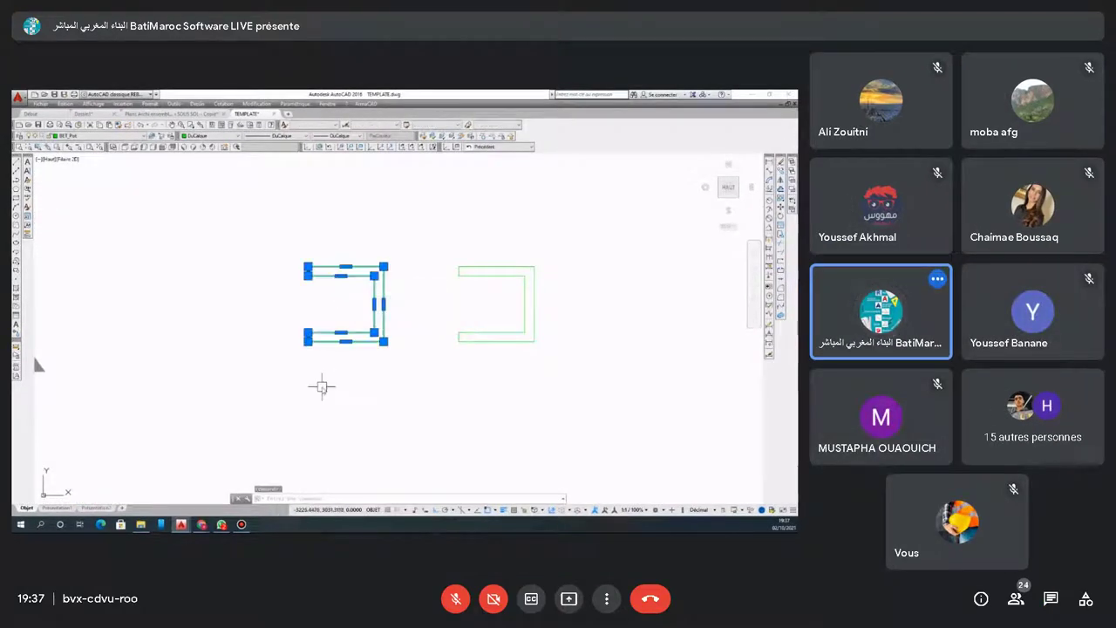
Post the message "llist" in the call chat as the List command suggestion, closing the chat when sent
left_click(1051, 598)
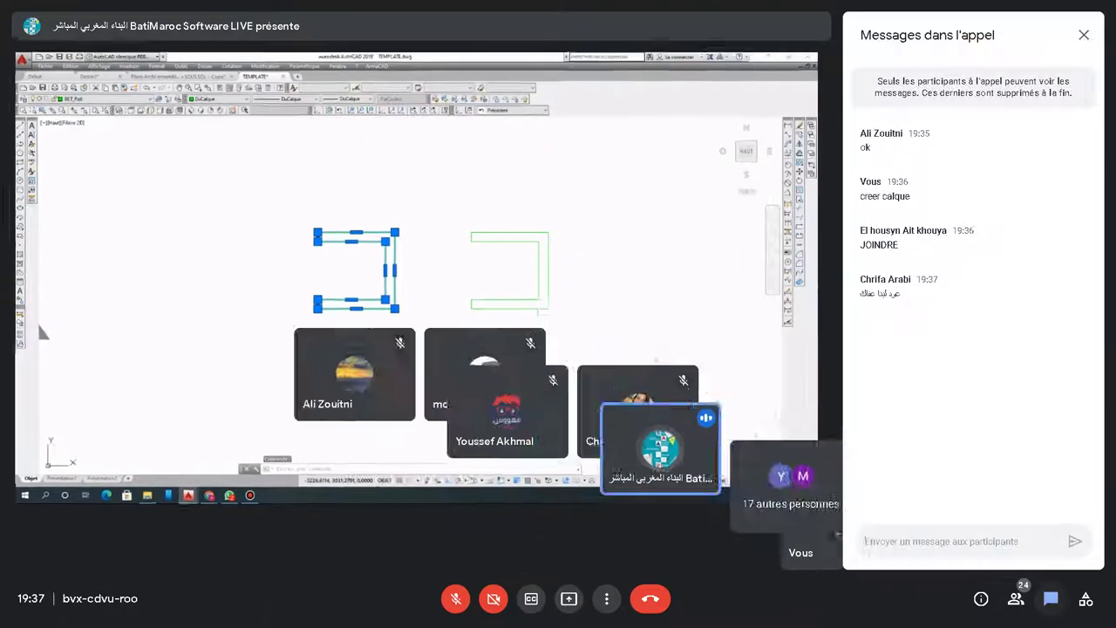
left_click(1051, 598)
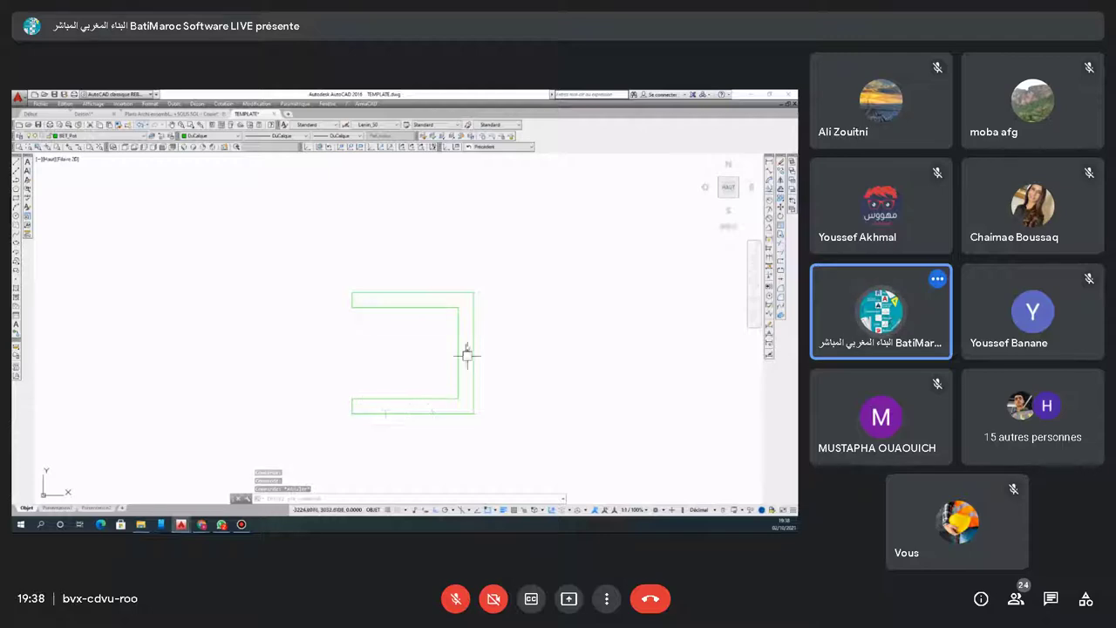
left_click(1051, 598)
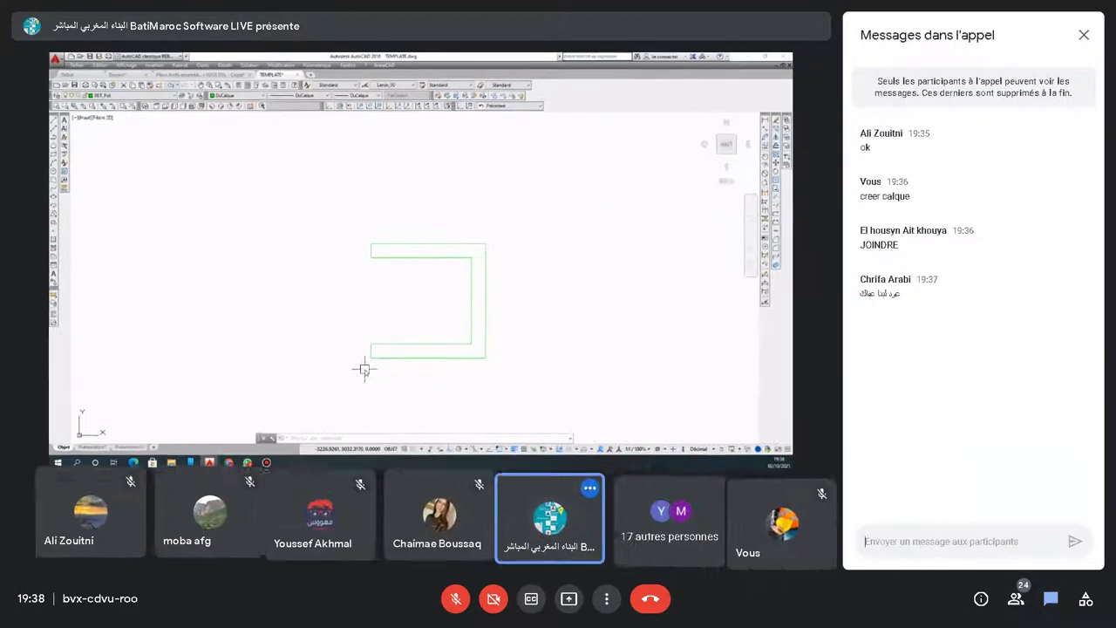
type("l")
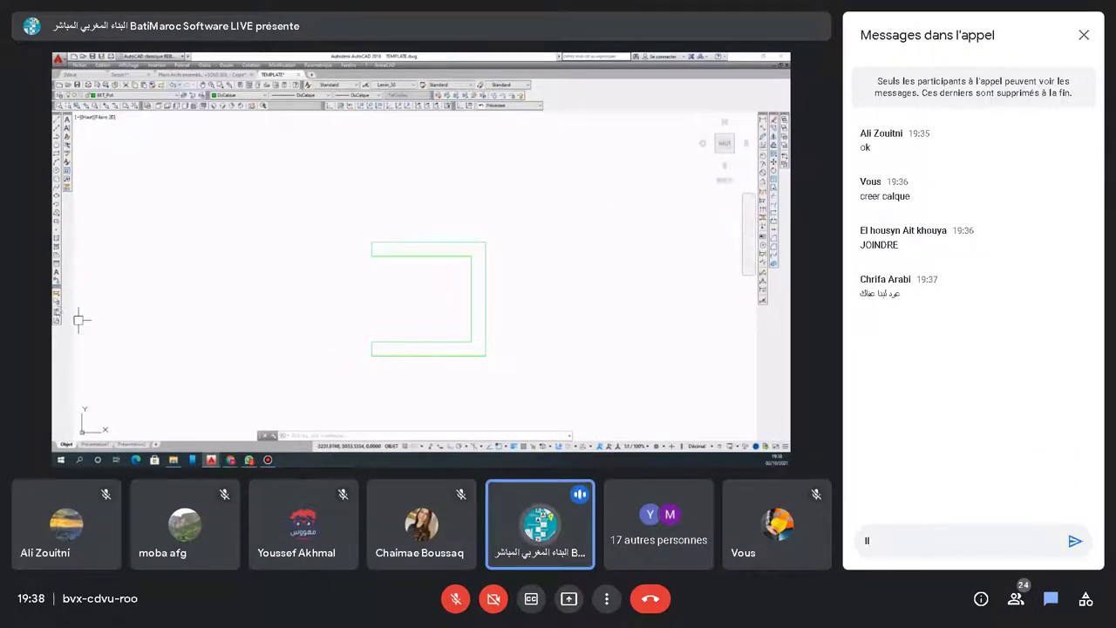
type("list")
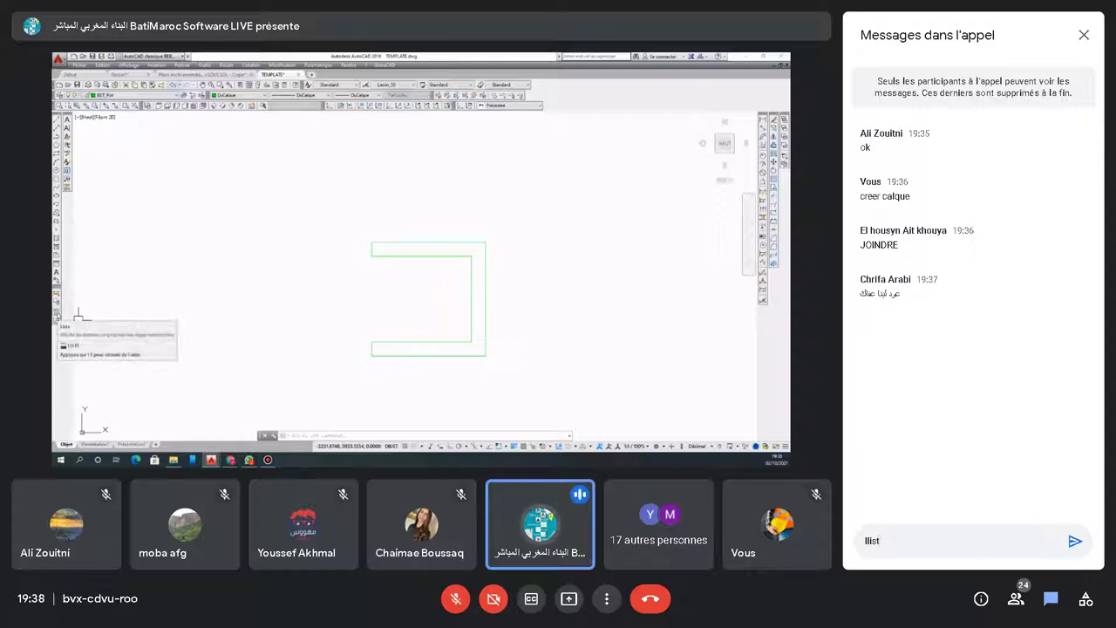
key("Return")
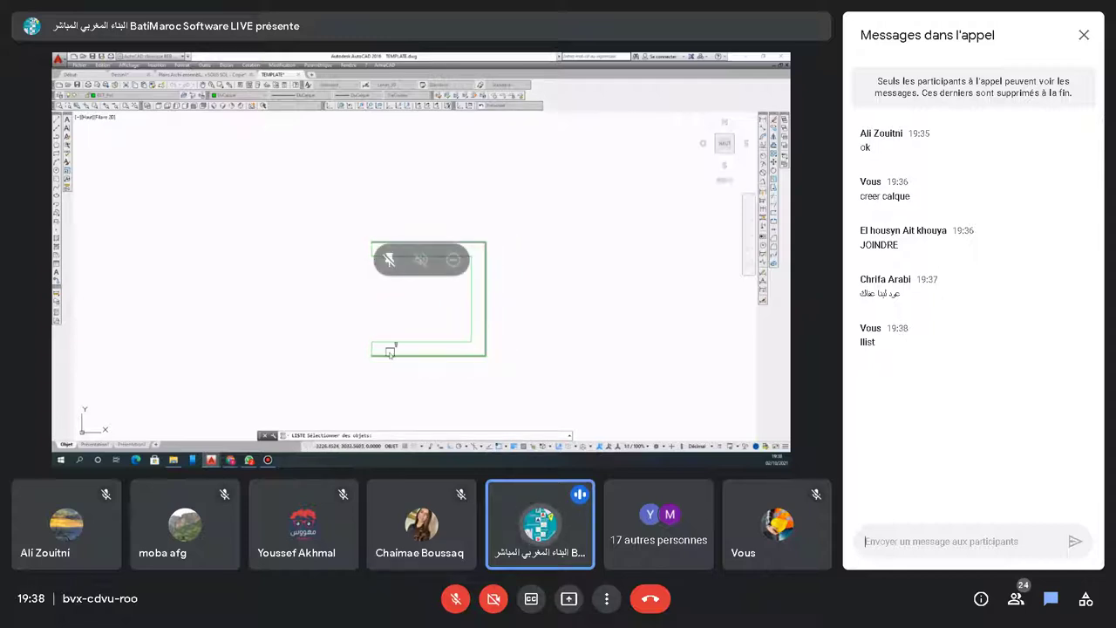
key("Escape")
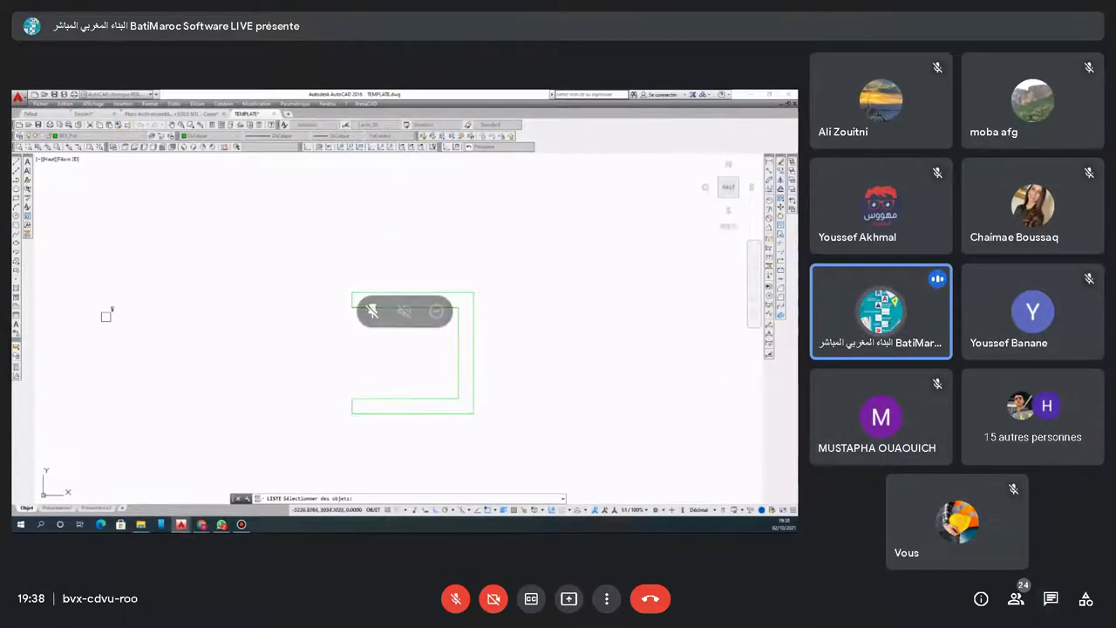
Check the call chat for new participant messages and return to the full view of the presentation
key("ctrl+alt+c")
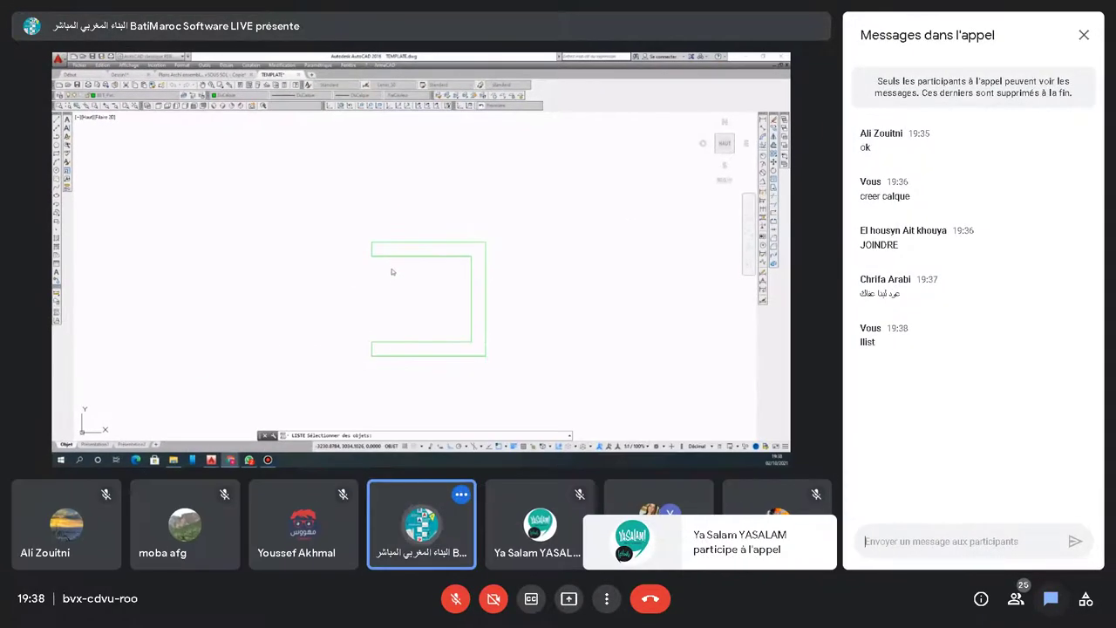
key("Escape")
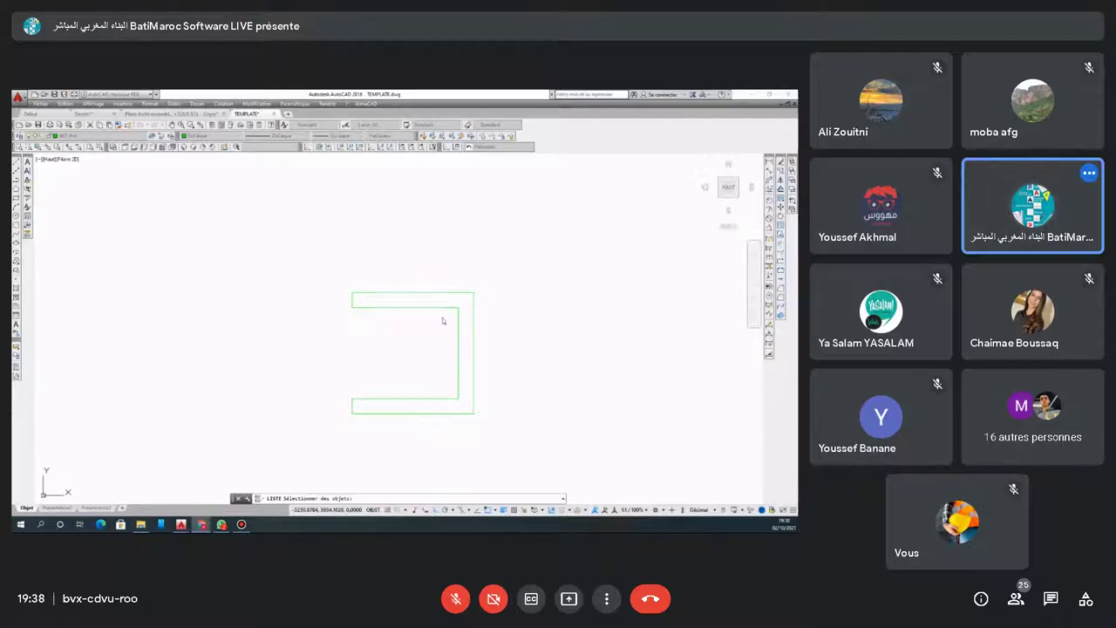
left_click(1051, 599)
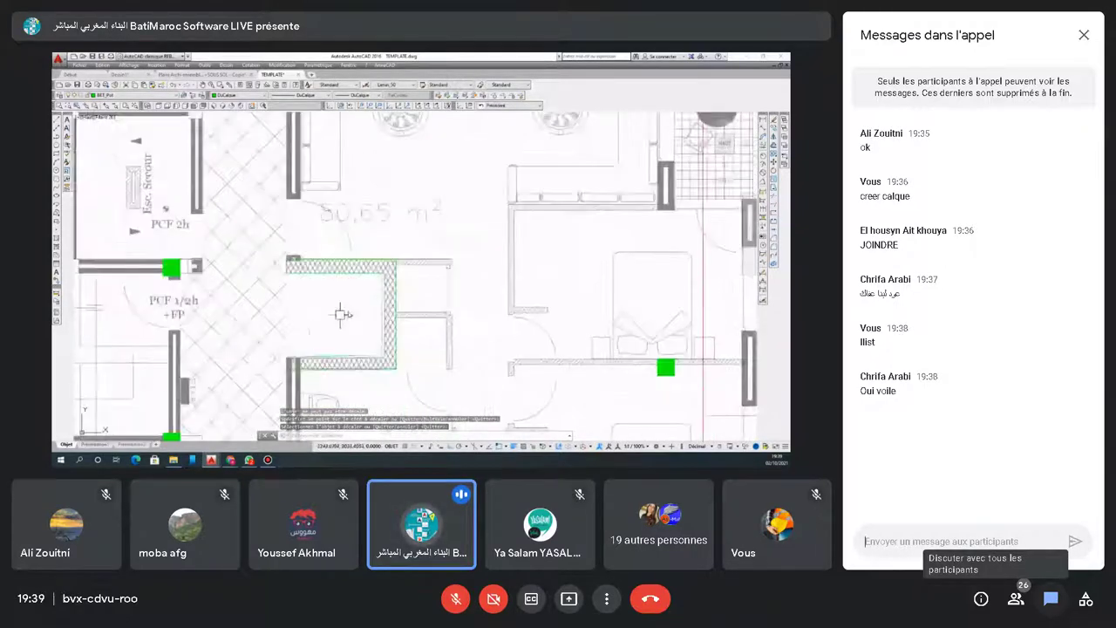
left_click(1084, 35)
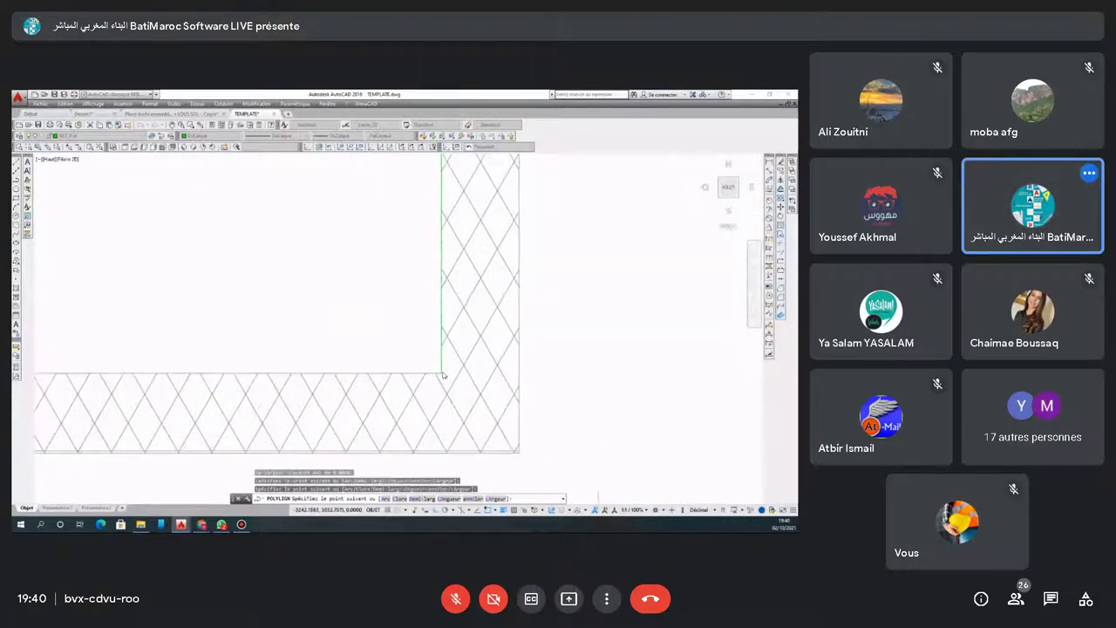
left_click(1051, 598)
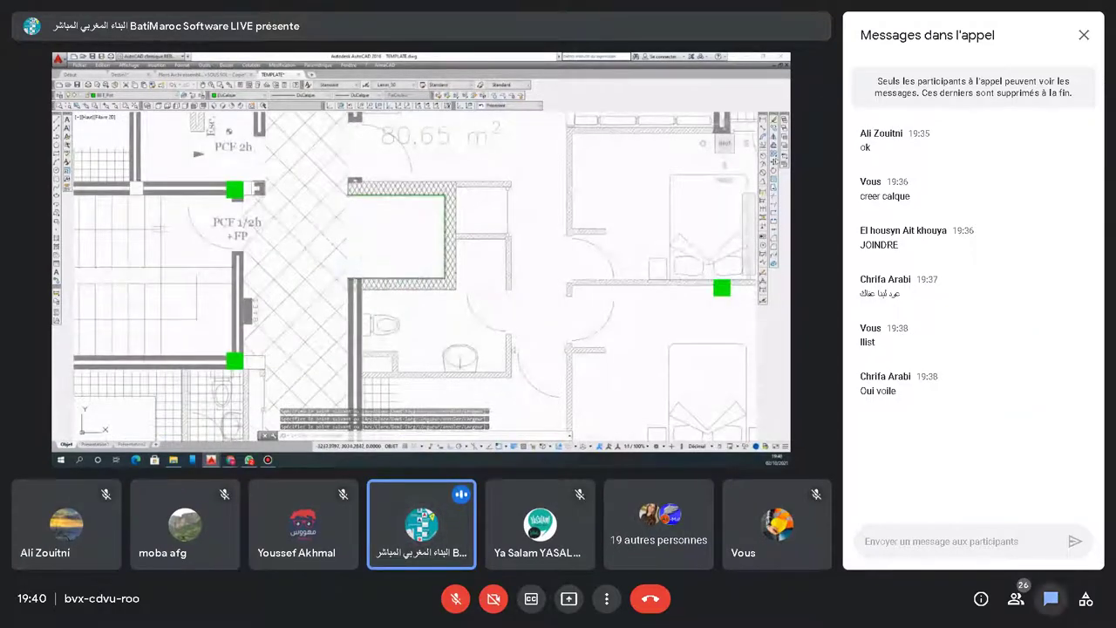
key("ctrl+alt+c")
key("ctrl+alt+c")
key("ctrl+alt+c")
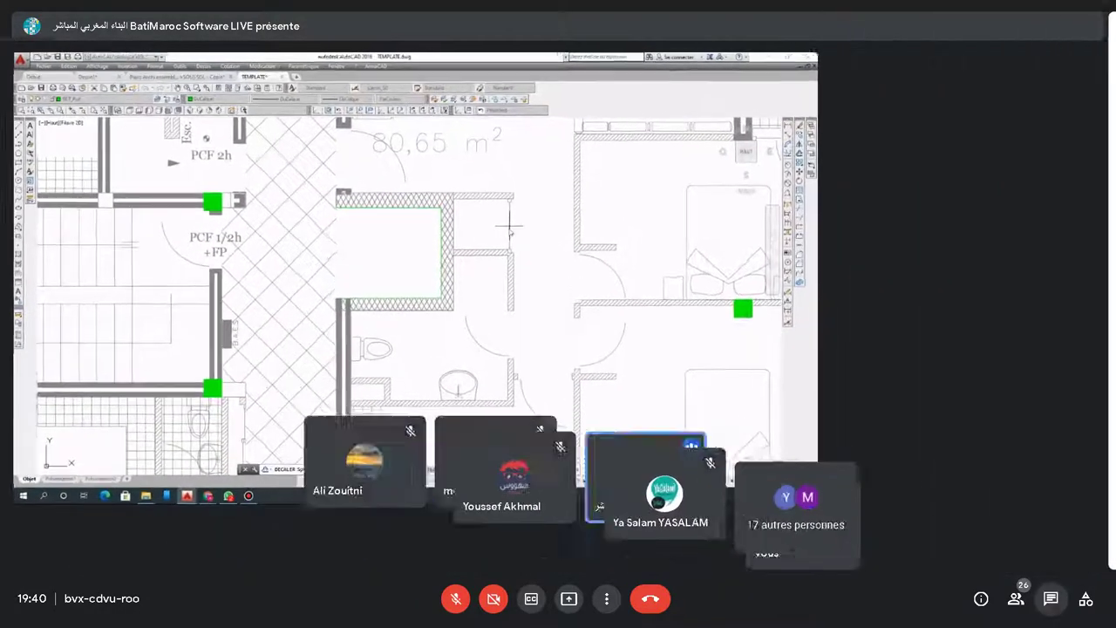
key("ctrl+alt+c")
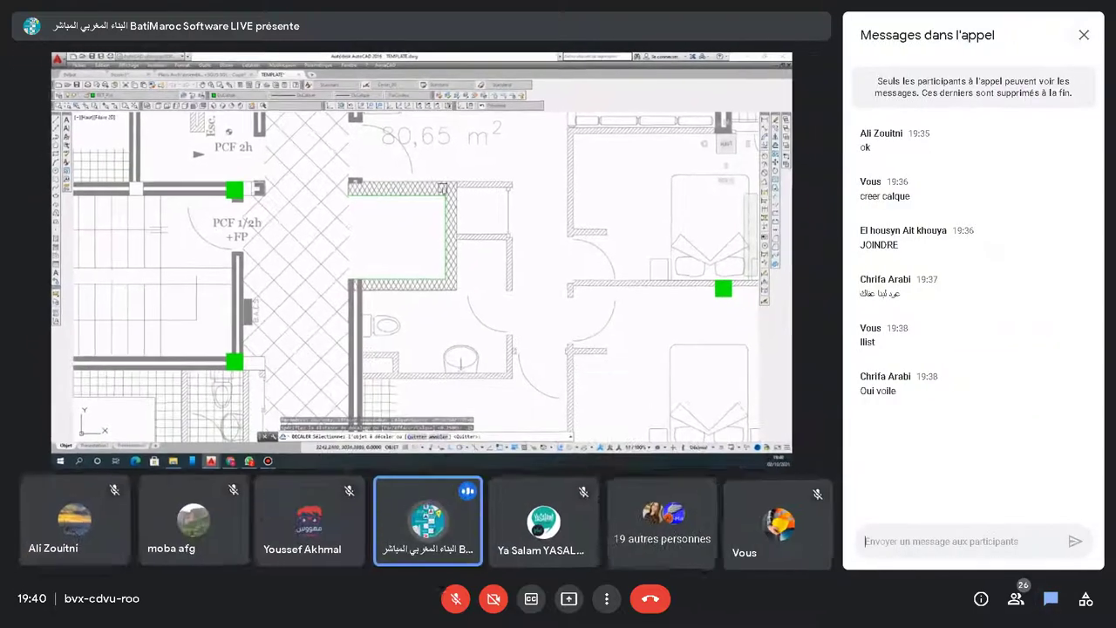
key("ctrl+alt+c")
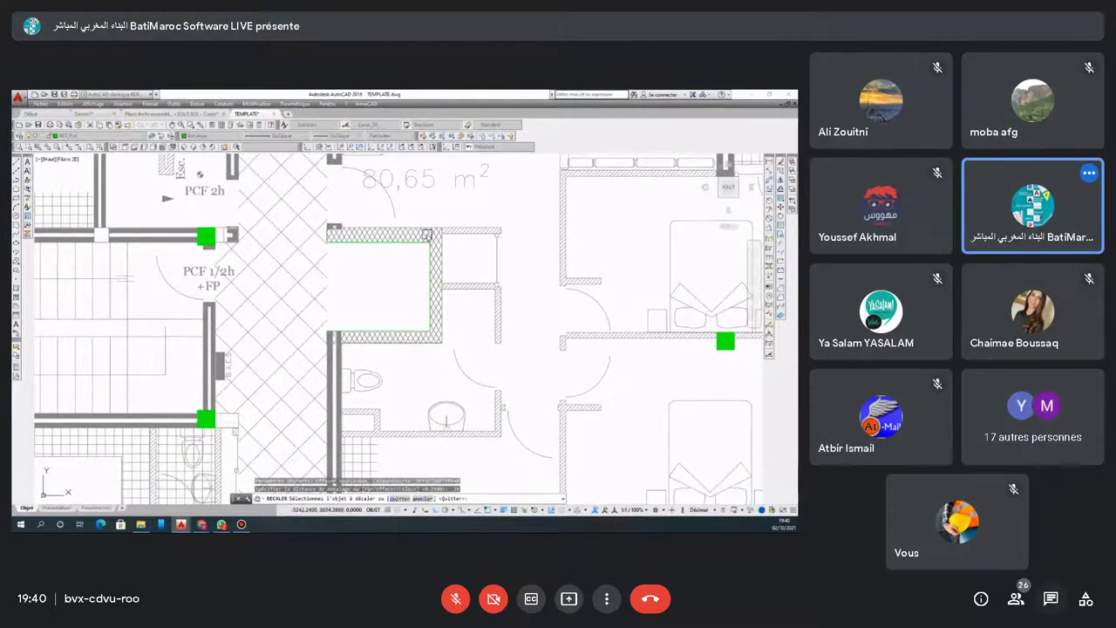
key("ctrl+alt+c")
key("ctrl+alt+c")
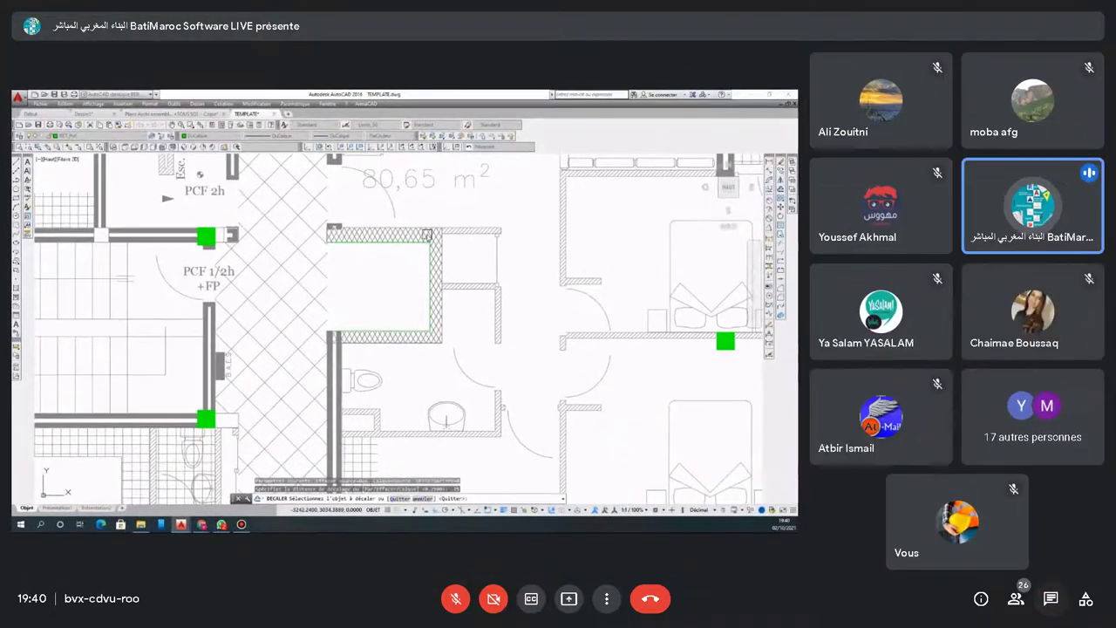
key("ctrl+alt+c")
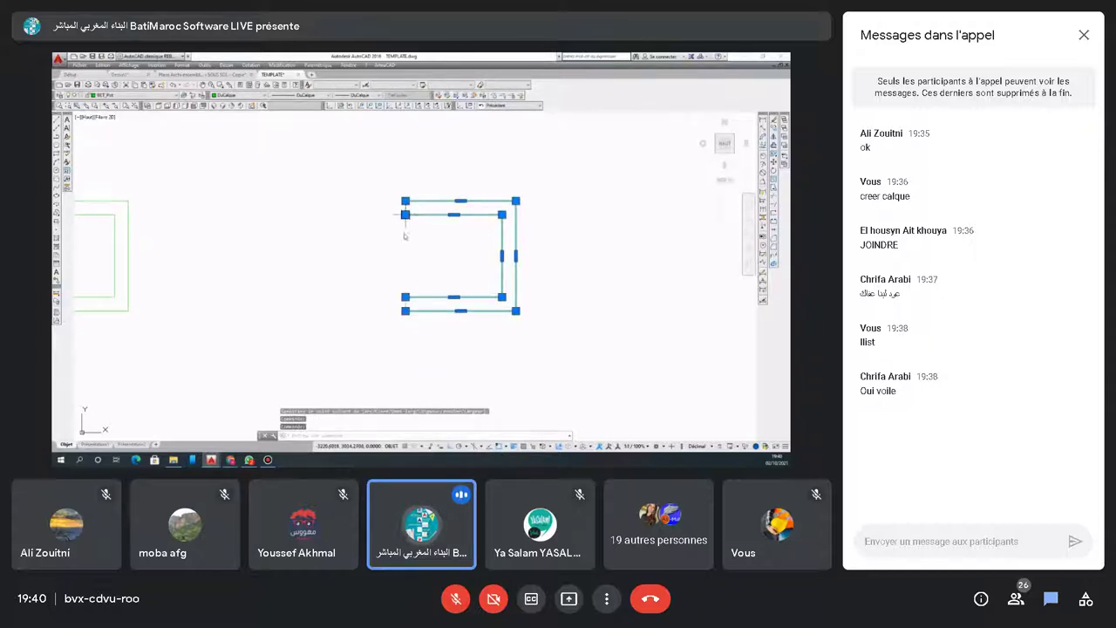
key("Escape")
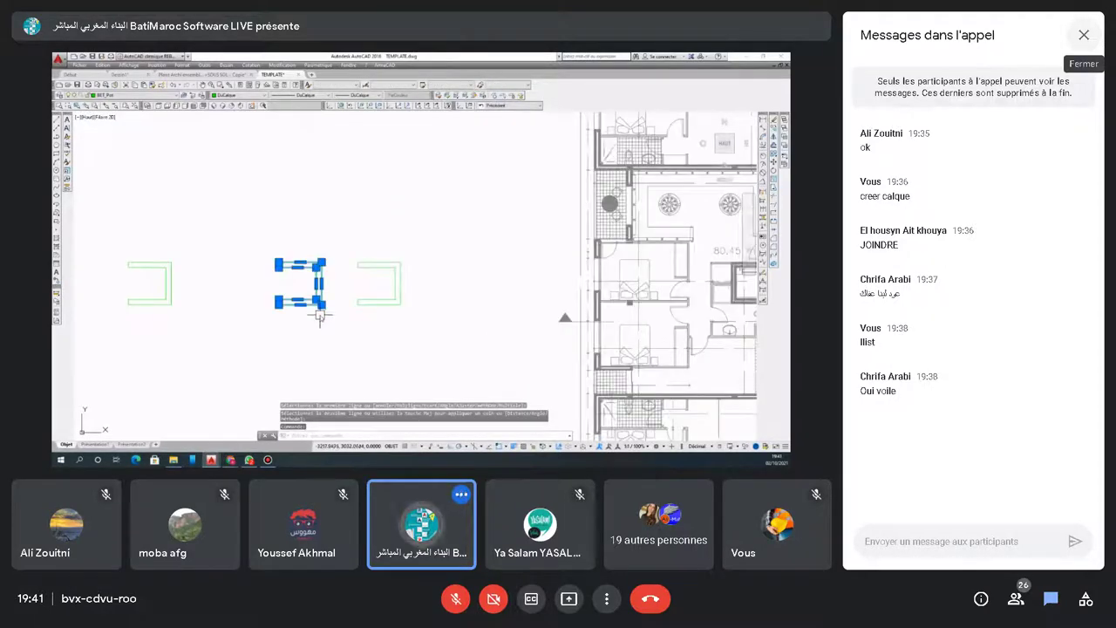
left_click(1084, 35)
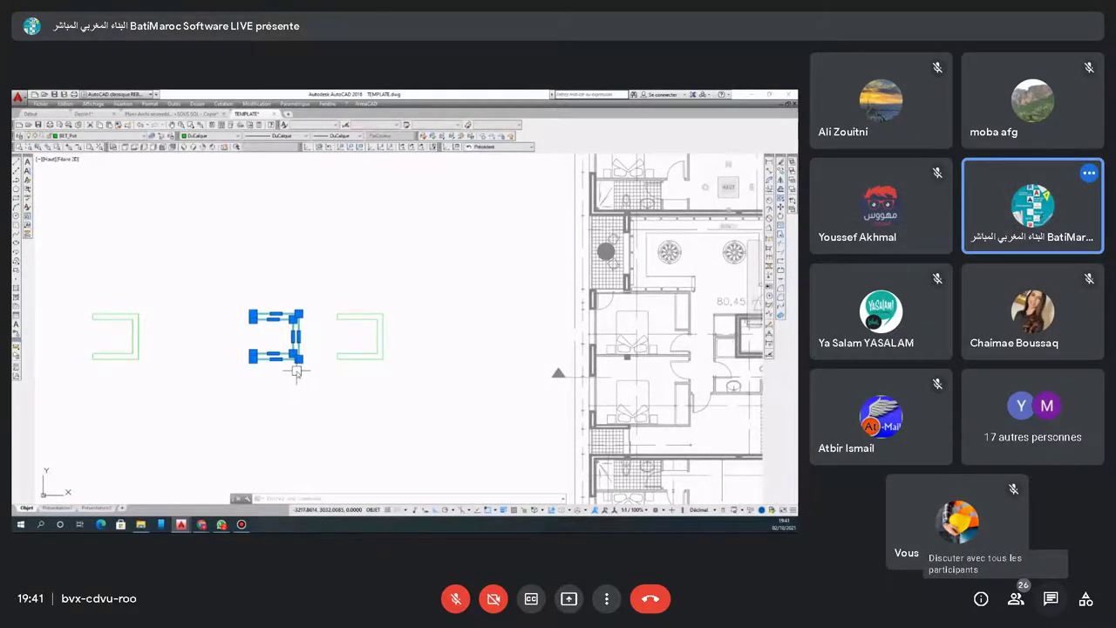
left_click(1051, 599)
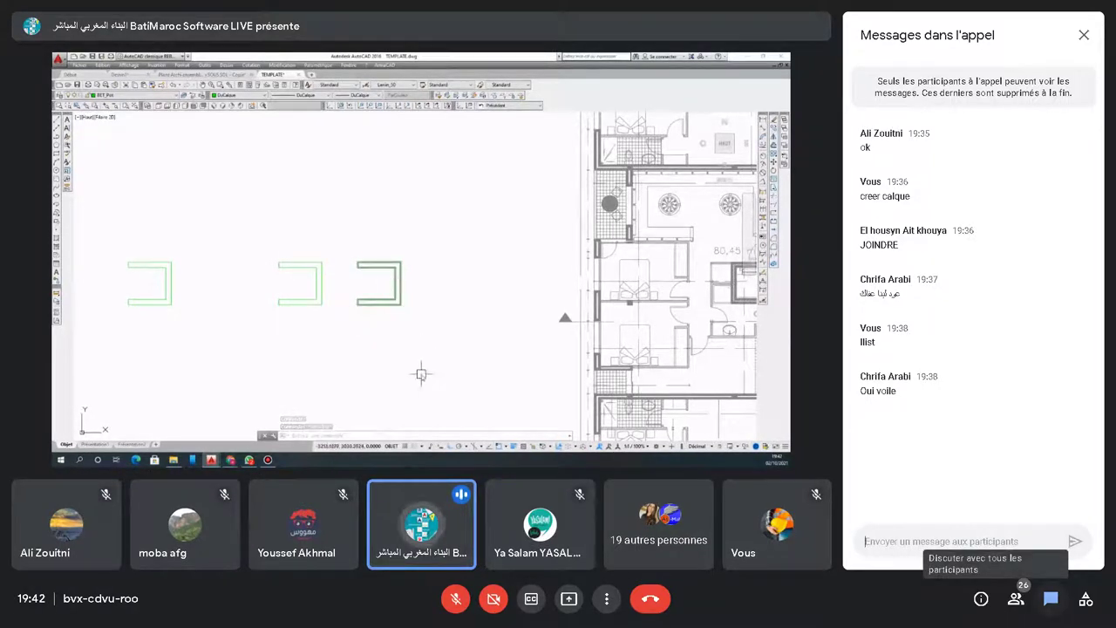
left_click(1050, 598)
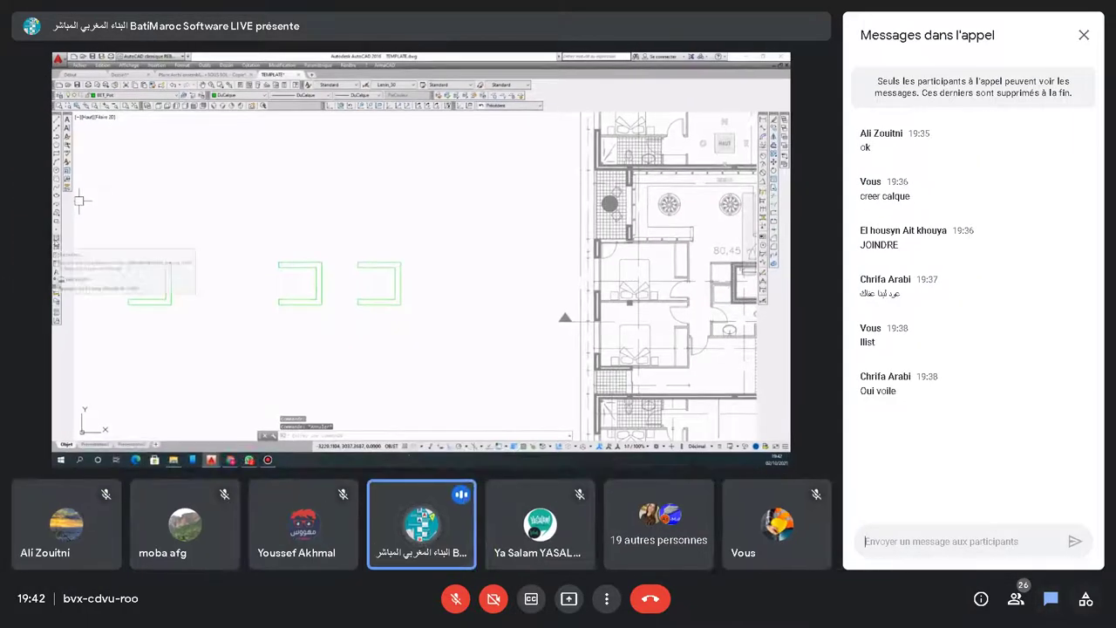
key("ctrl+alt+c")
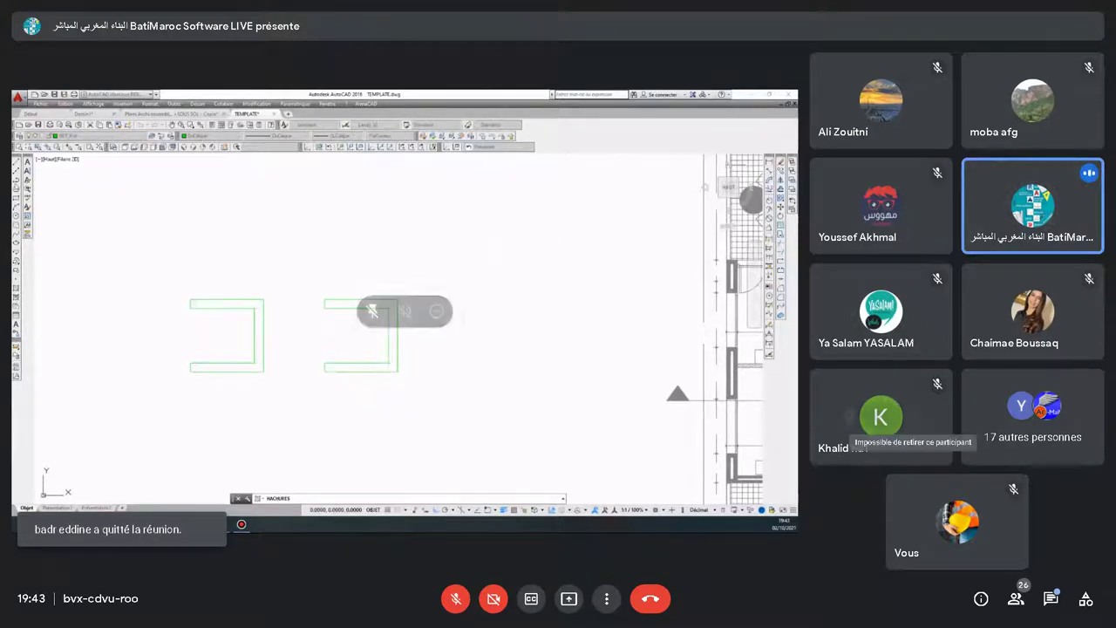
Read the unread message in the call chat and close the chat again
key("ctrl+alt+c")
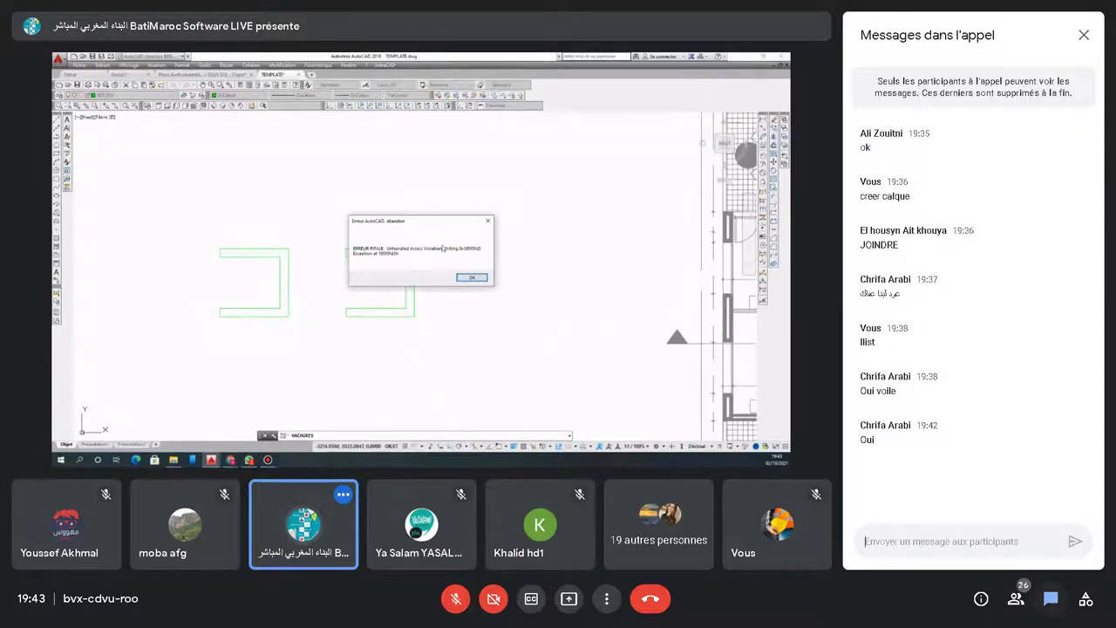
key("ctrl+alt+c")
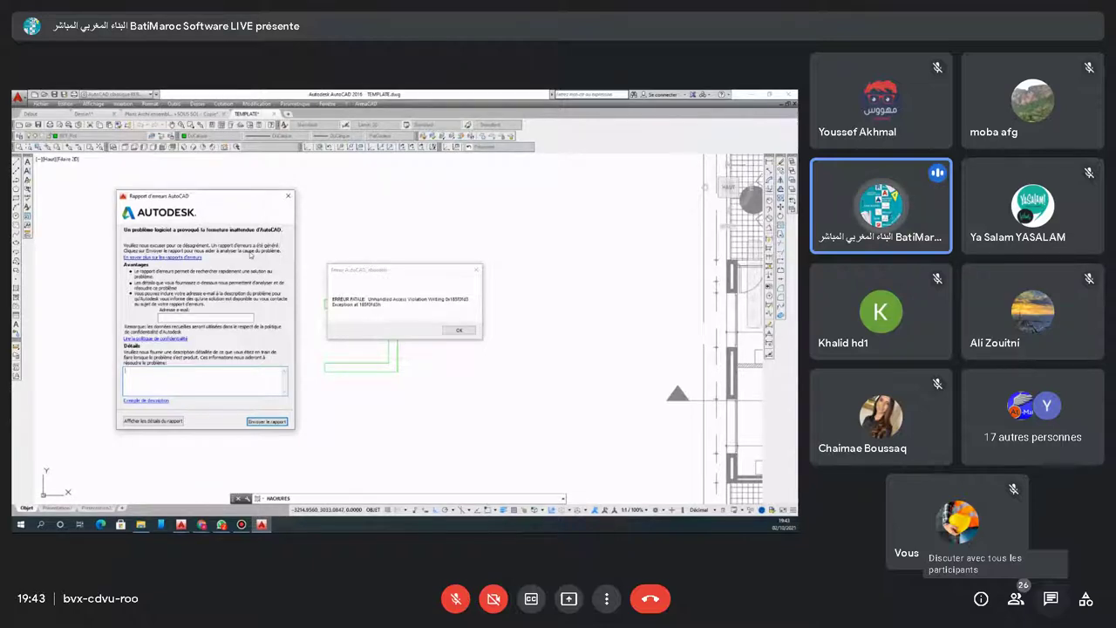
left_click(1051, 599)
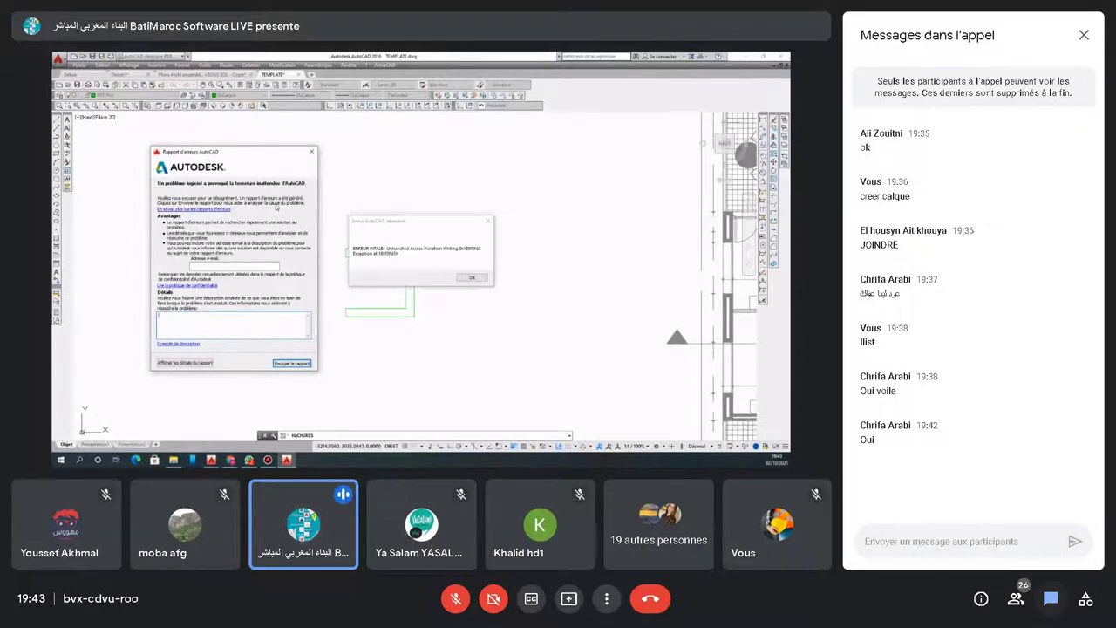
key("ctrl+alt+c")
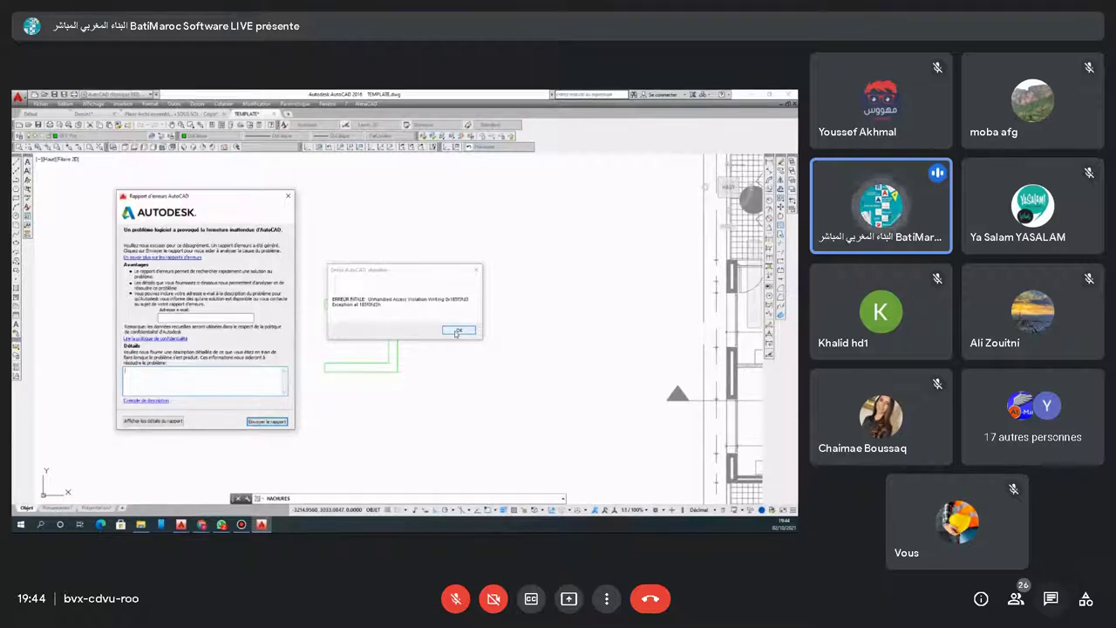
Open the call chat and try the reply "la walo makaynch" to the participants
key("ctrl+alt+c")
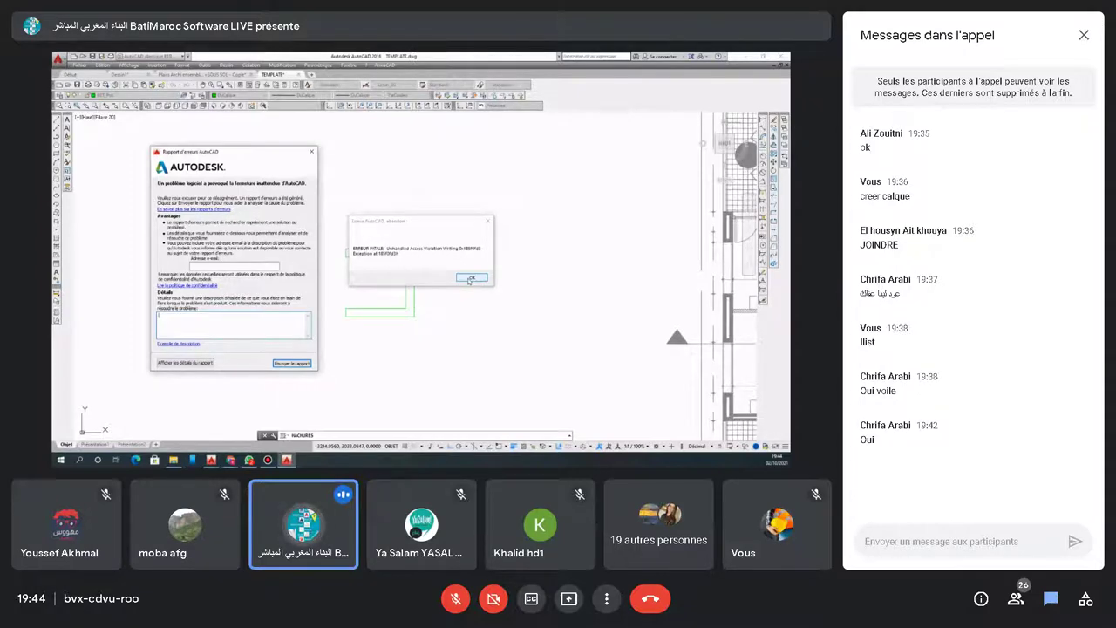
type("law")
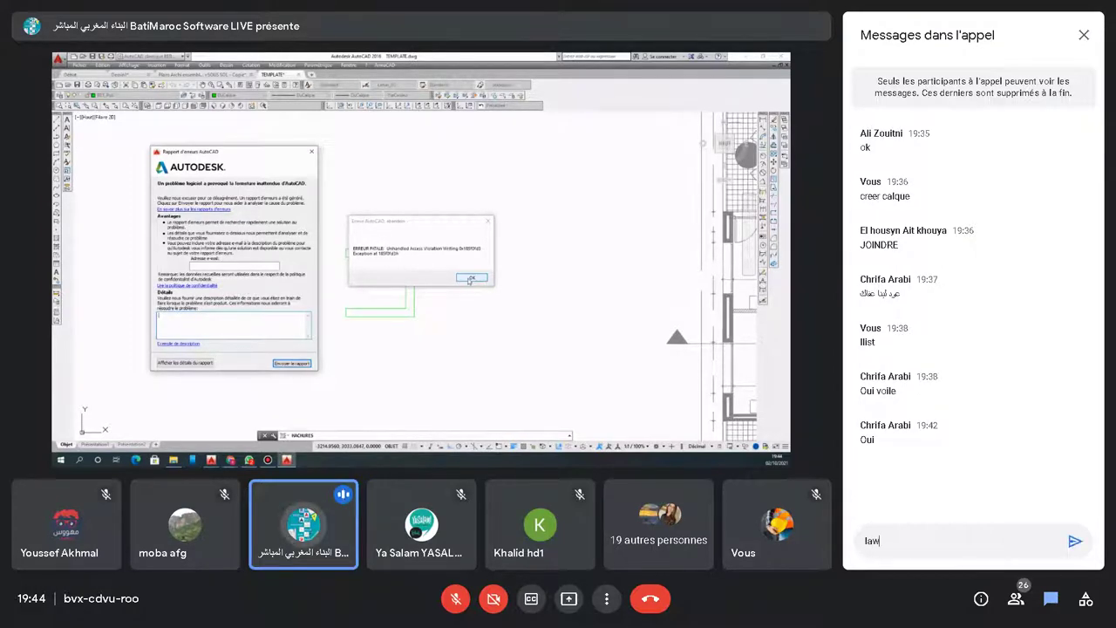
key("BackSpace")
type("walo")
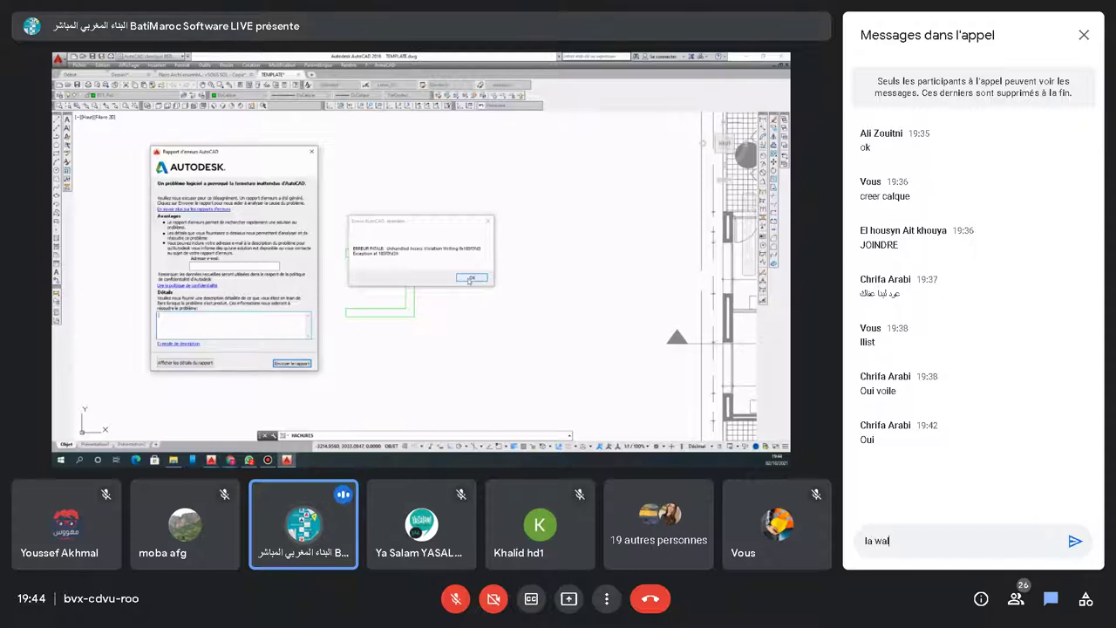
type(" makay")
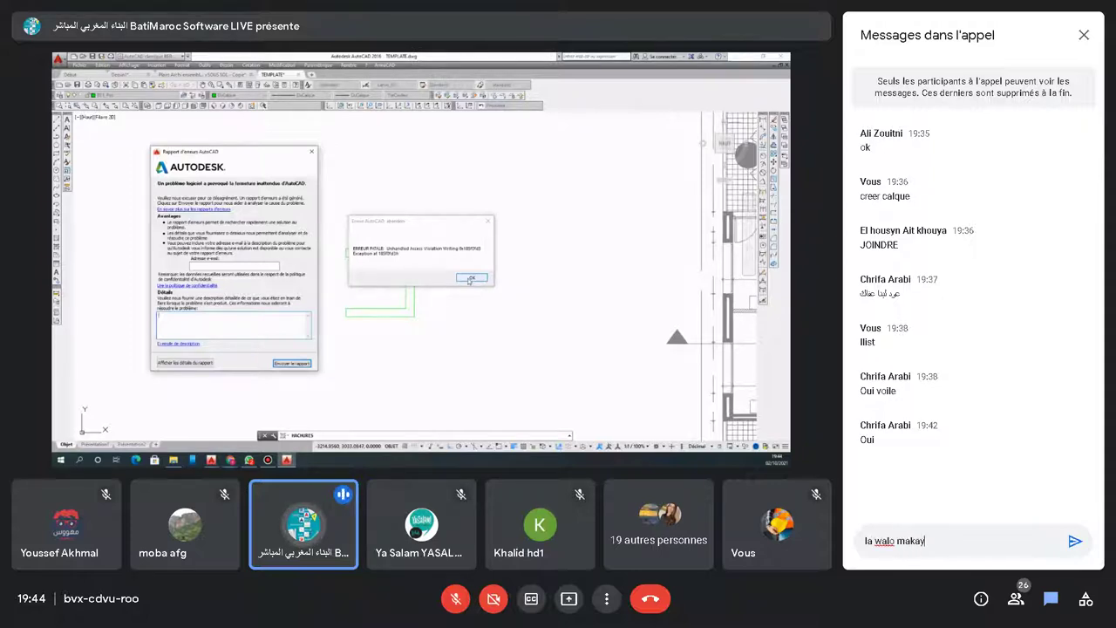
type("nch")
key("Return")
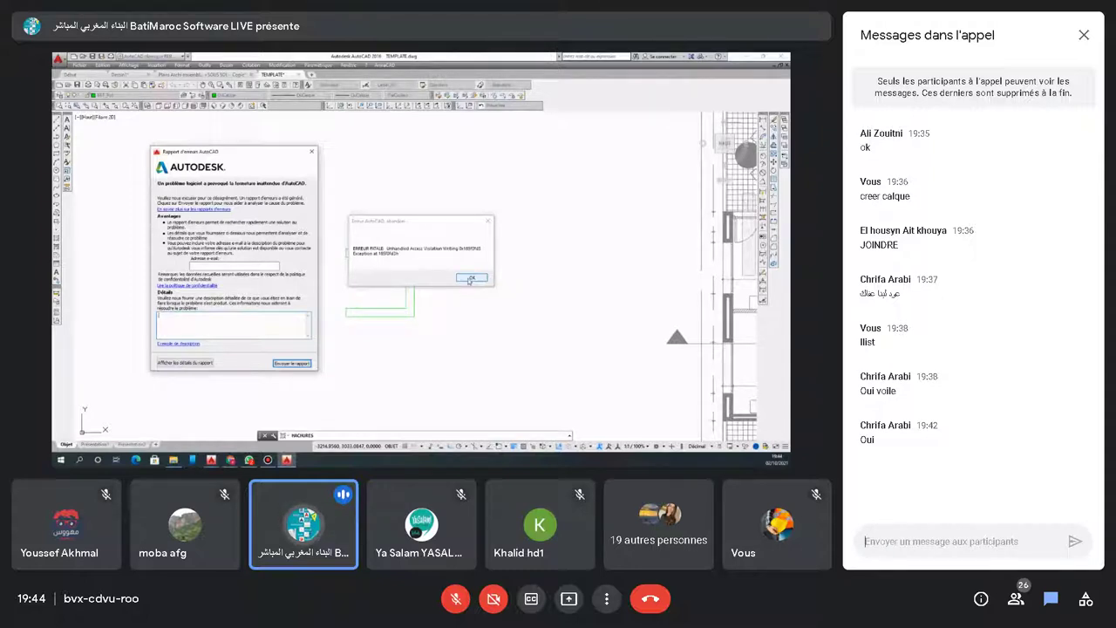
Send the message "kib9a enregistrer f TEMP je pense" to the participants in the call chat
type("kib9a e")
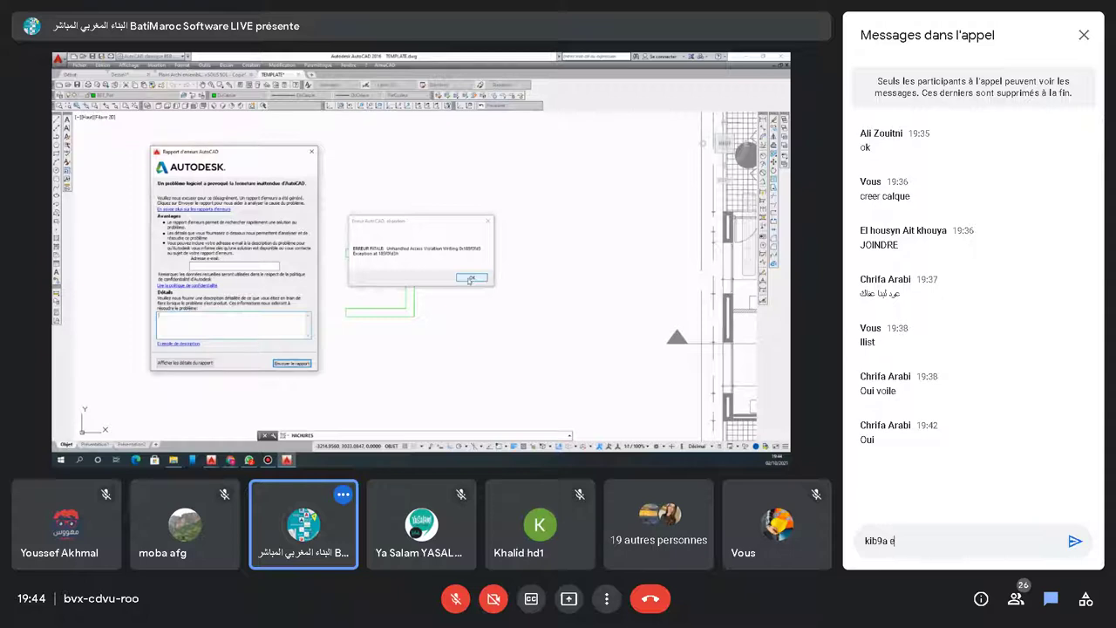
type("ni")
type("egis")
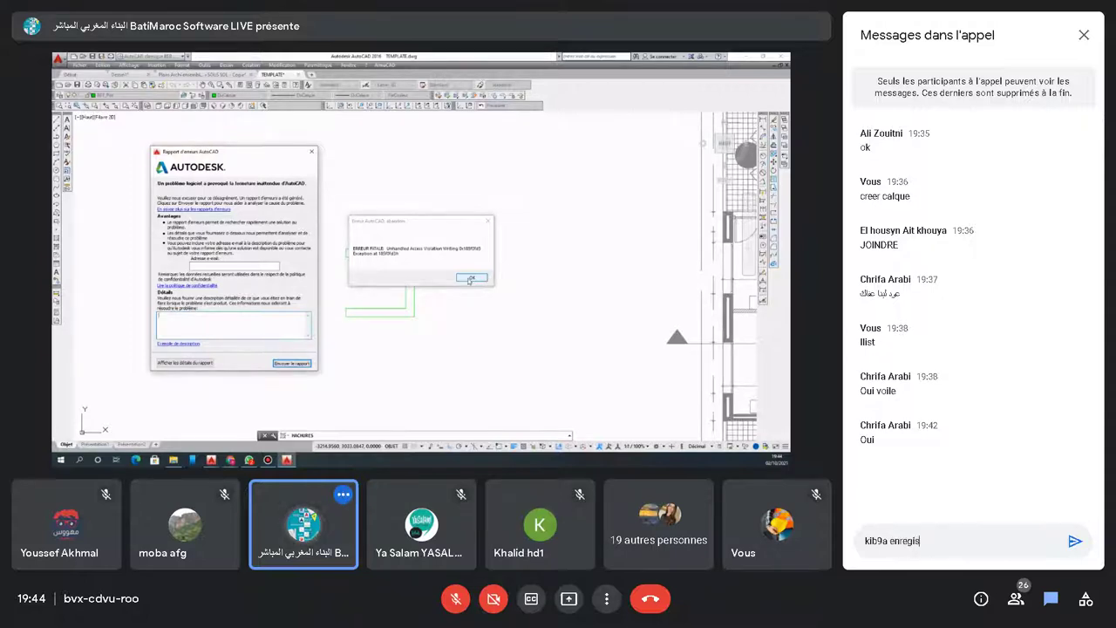
type("trer f T")
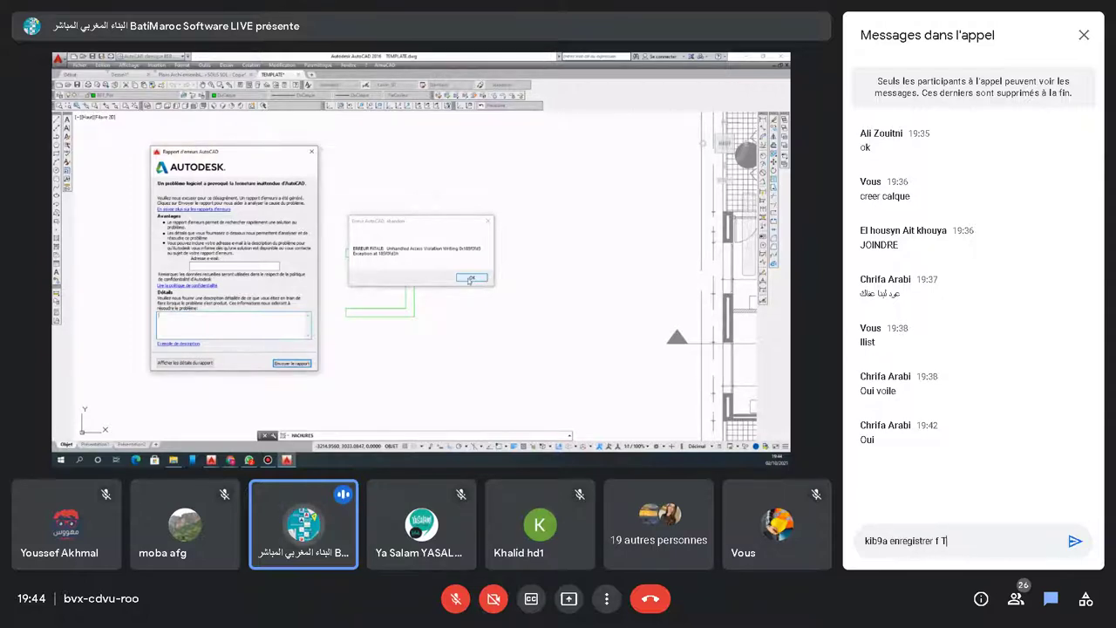
type("ELP")
type("P")
type(" pense")
key("Return")
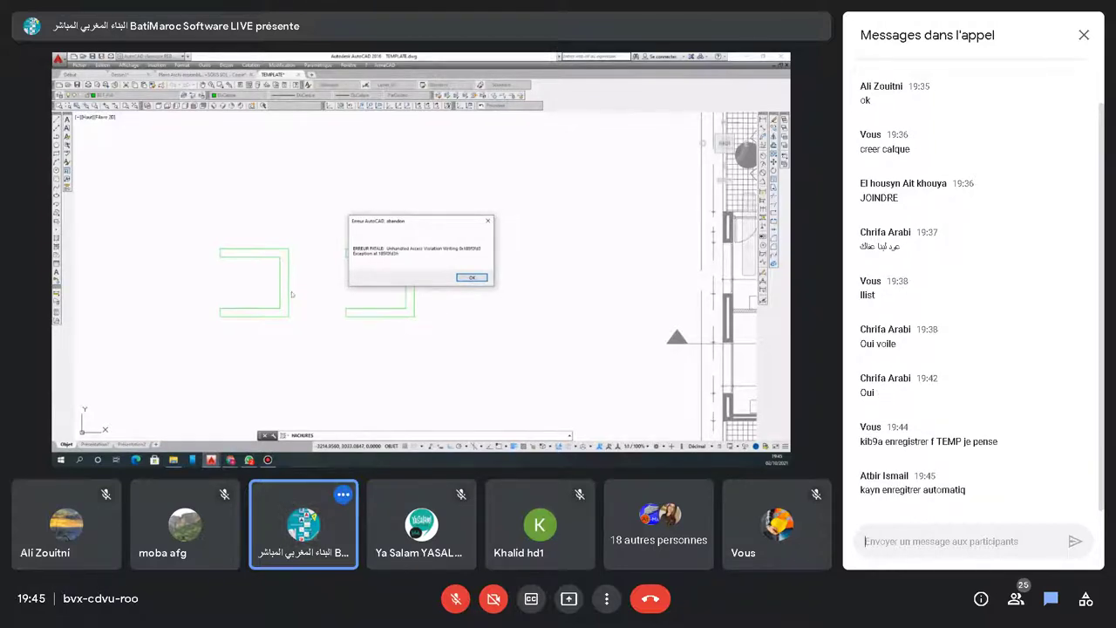
Dismiss the AutoCAD fatal error and agree to save the drawing's changes to the recovery file
left_click(473, 278)
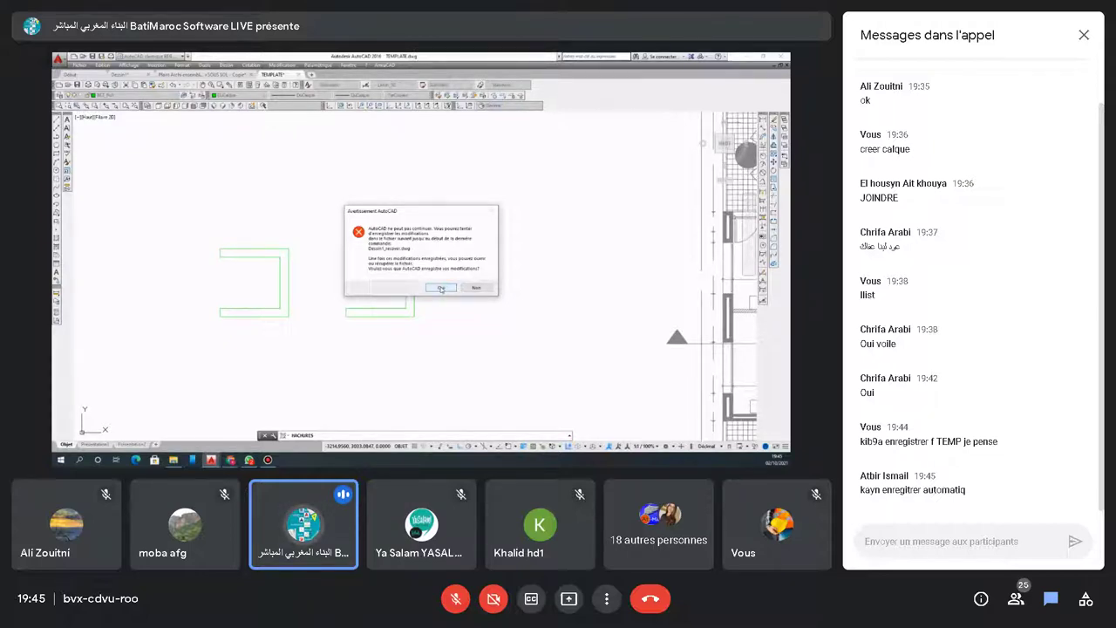
left_click(441, 287)
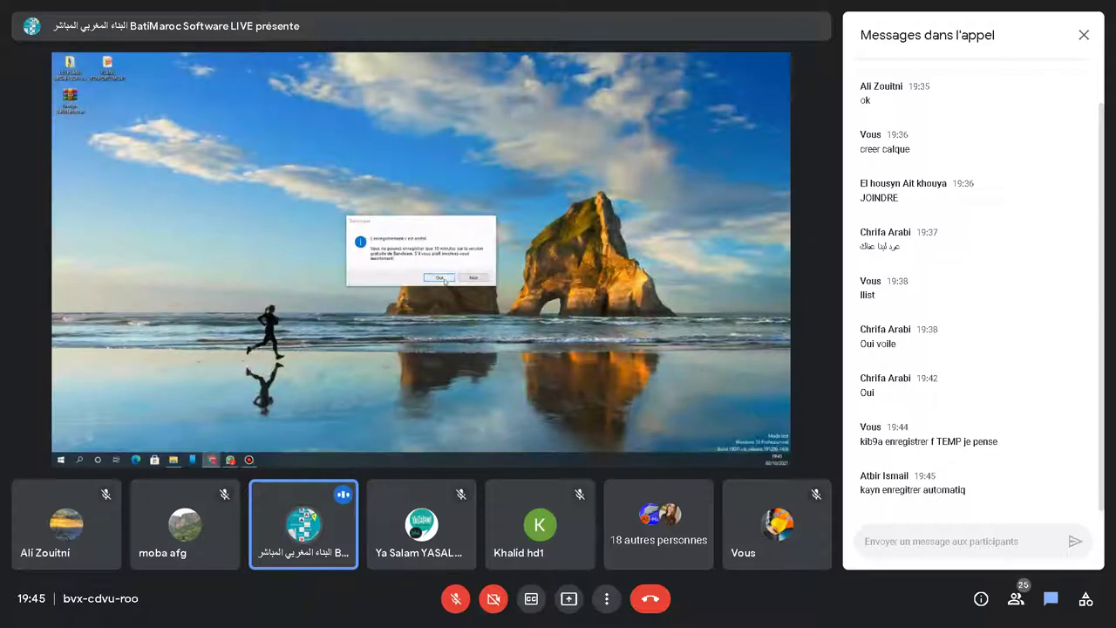
type("stp")
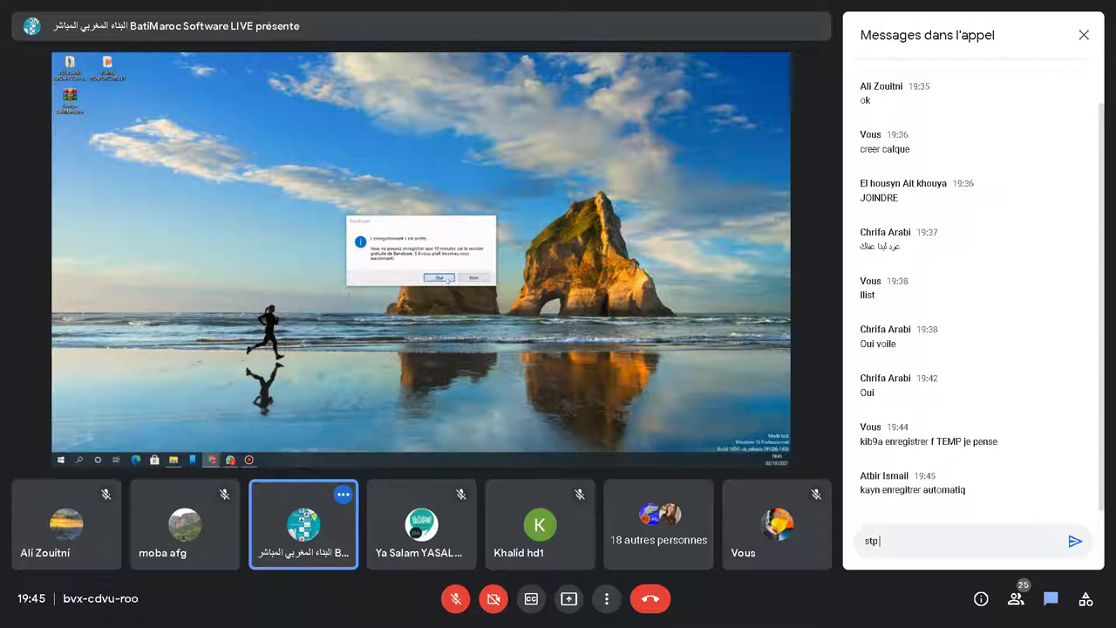
type(" ma")
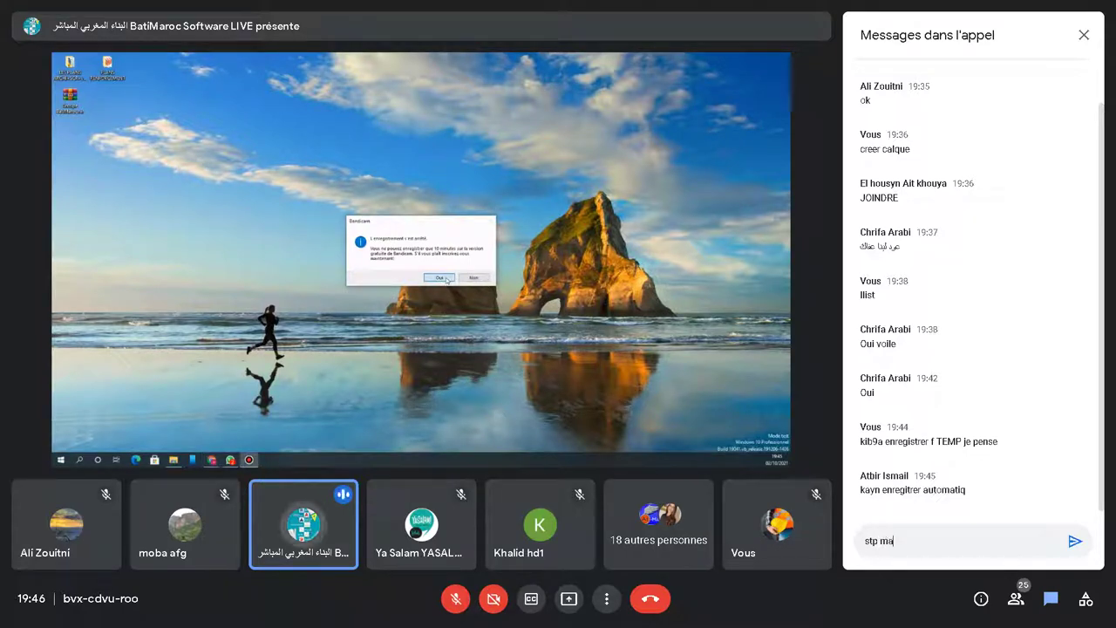
type("t3awdox tgolo")
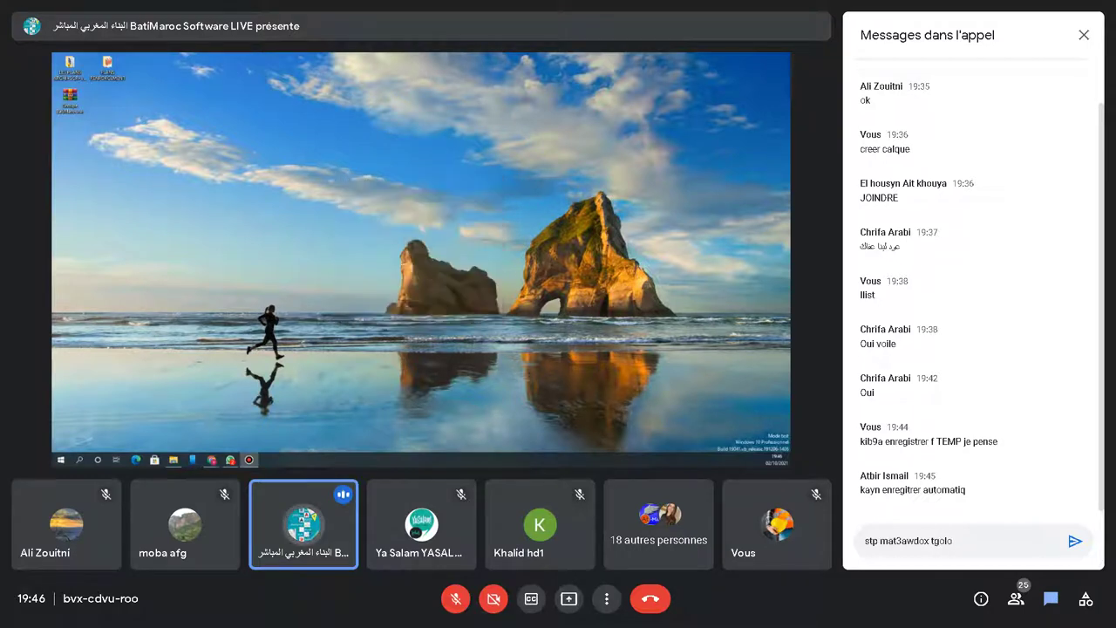
type(" lih")
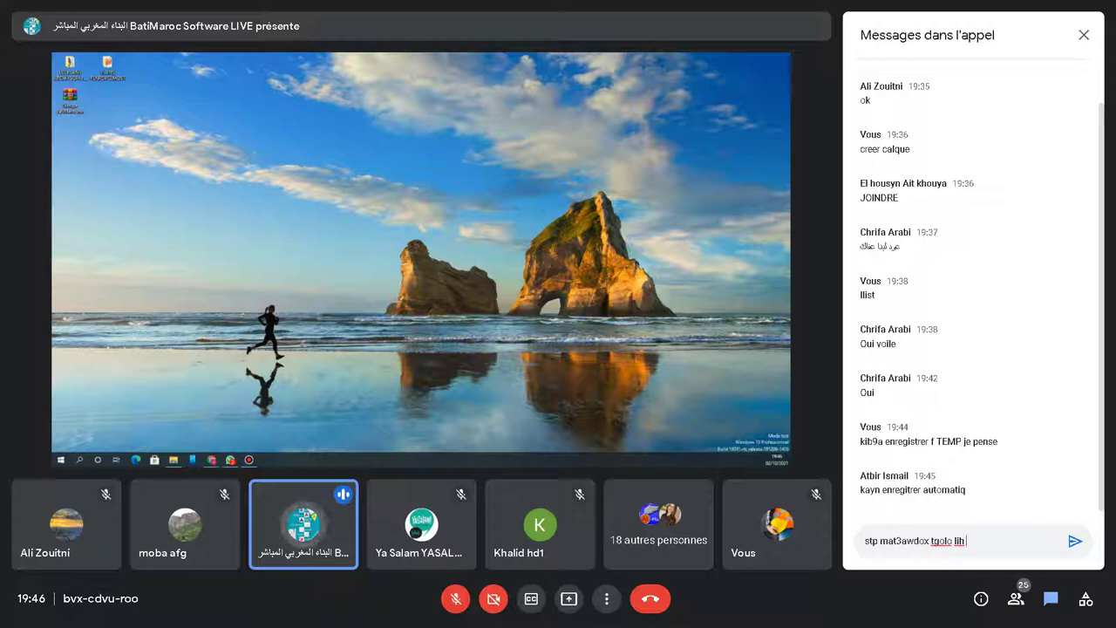
key("BackSpace")
key("BackSpace")
key("BackSpace")
key("BackSpace")
key("BackSpace")
key("BackSpace")
key("BackSpace")
key("BackSpace")
key("BackSpace")
key("BackSpace")
key("BackSpace")
key("BackSpace")
key("BackSpace")
key("BackSpace")
key("BackSpace")
key("BackSpace")
key("BackSpace")
key("BackSpace")
key("BackSpace")
key("BackSpace")
key("BackSpace")
key("BackSpace")
key("BackSpace")
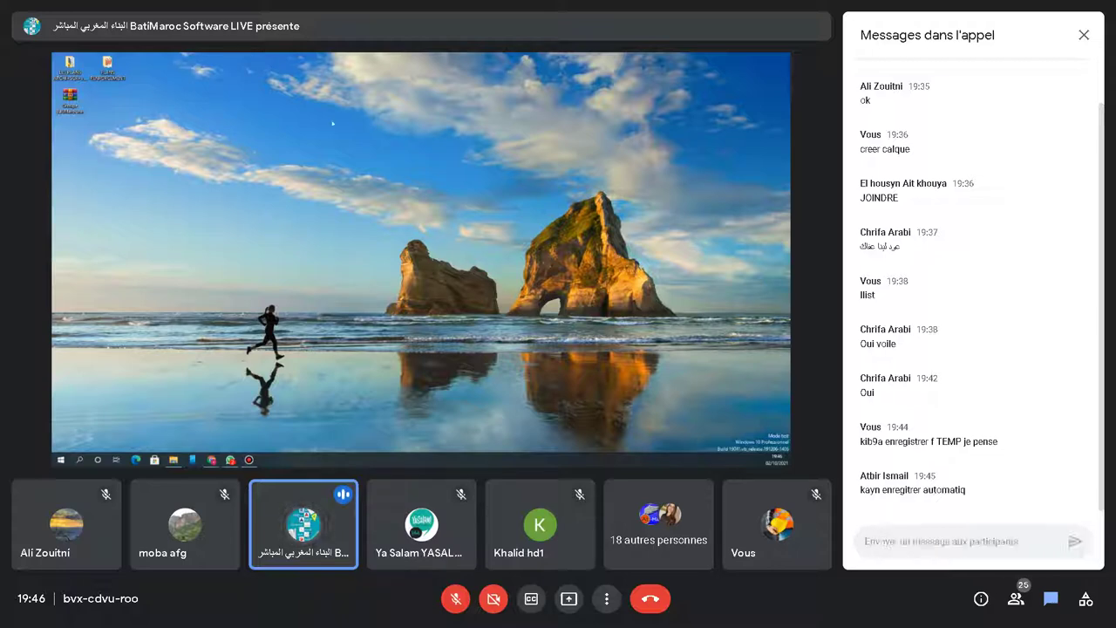
key("ctrl+alt+c")
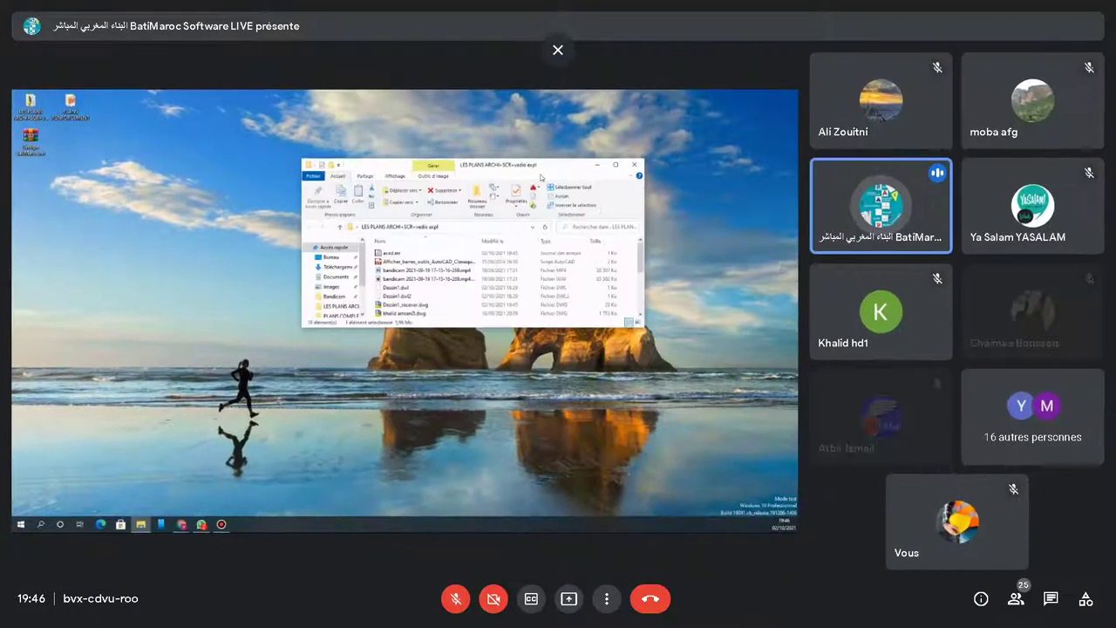
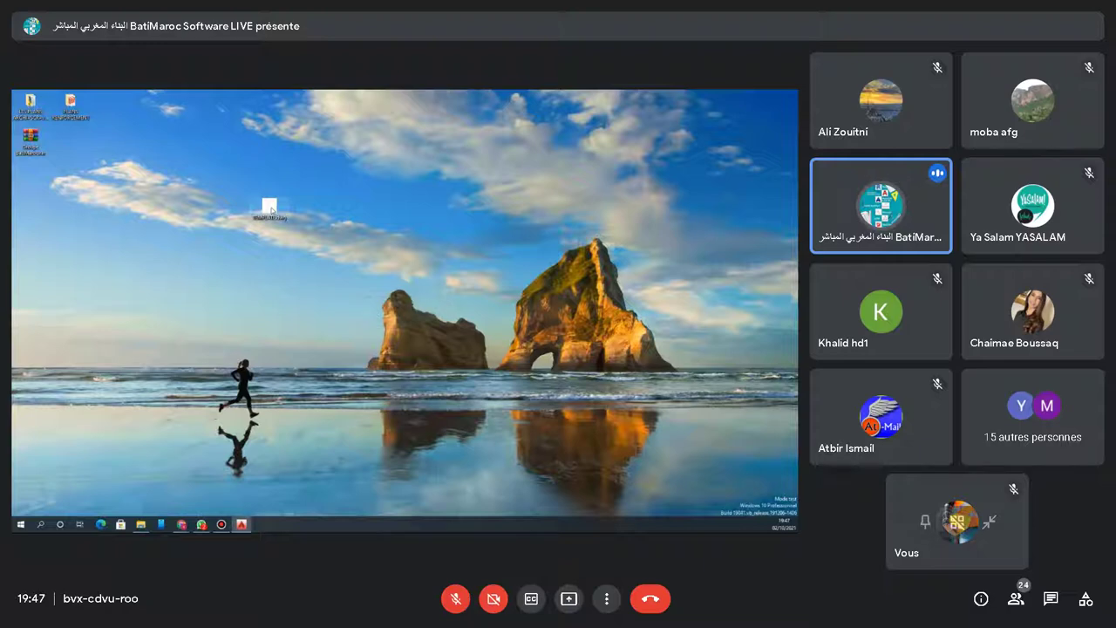
left_click(1051, 598)
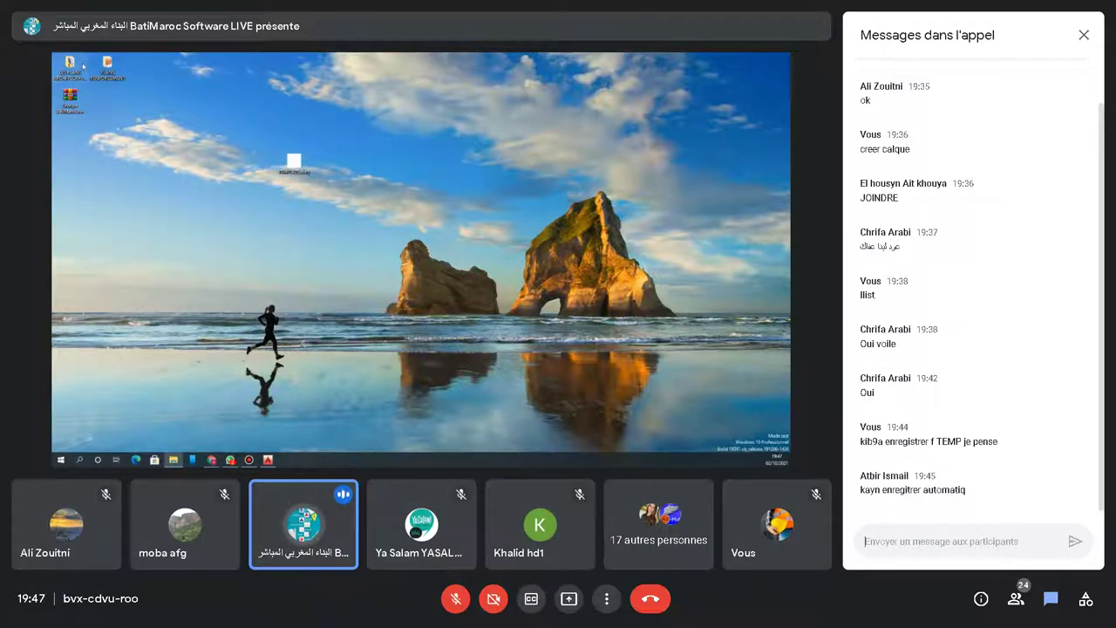
type("i")
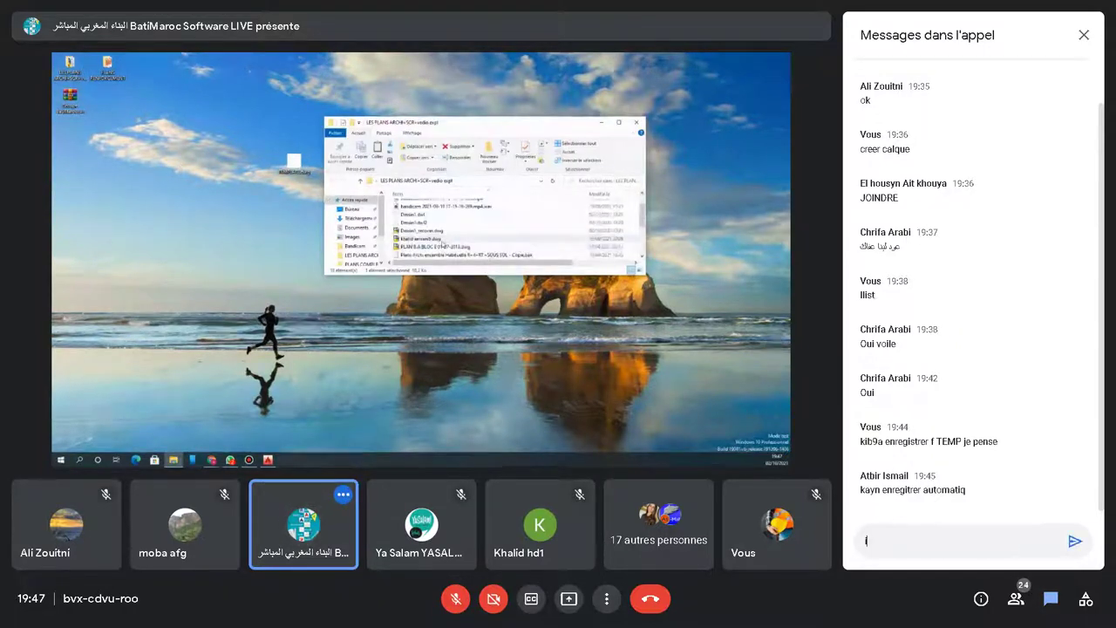
type("khawan")
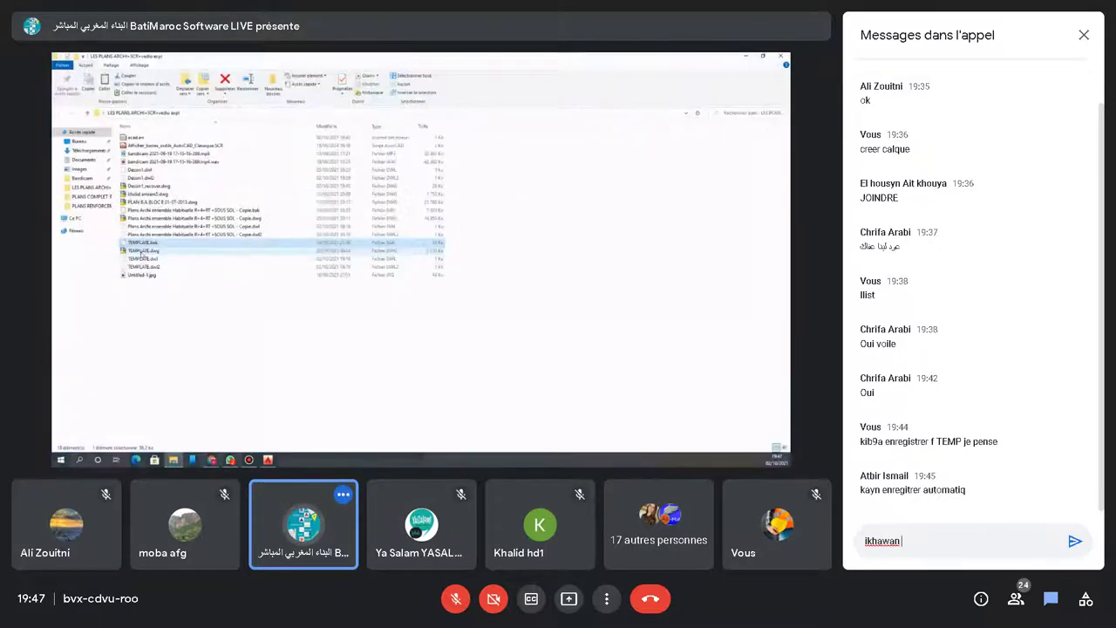
key("Return")
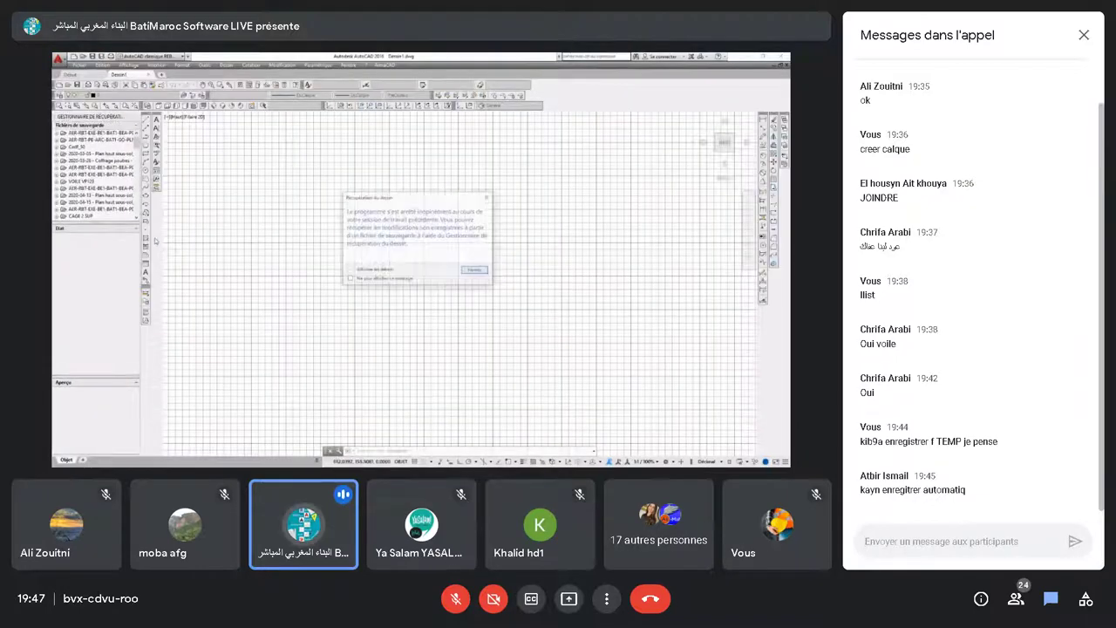
key("ctrl+alt+c")
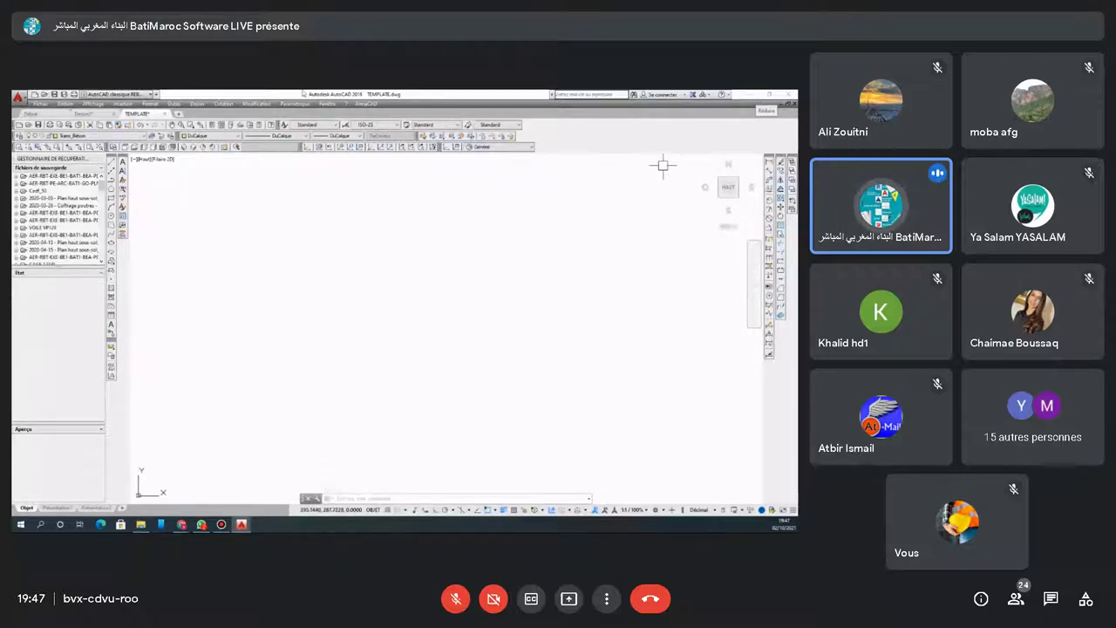
Close the TEMPLATE.dwg drawing without saving its changes and minimize AutoCAD
key("Escape")
key("Escape")
left_click(172, 113)
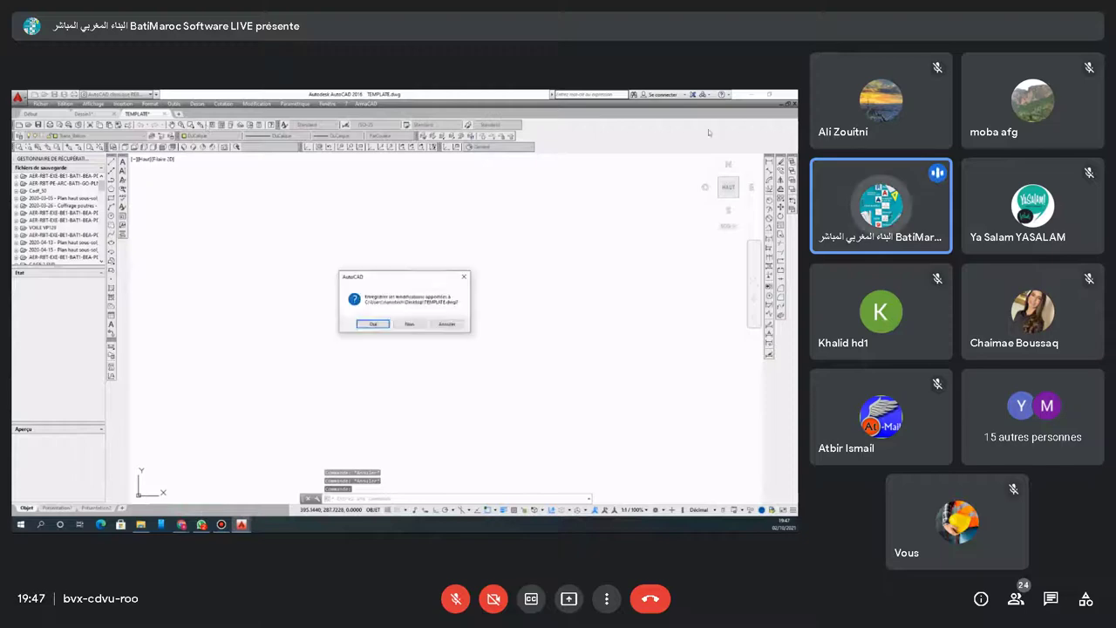
left_click(410, 324)
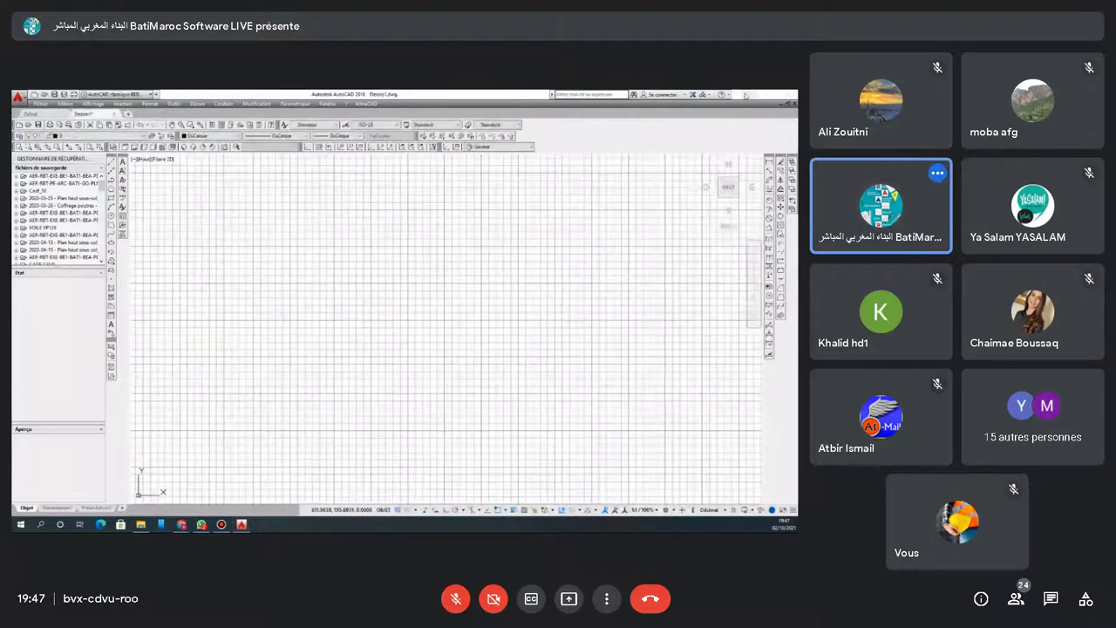
left_click(746, 94)
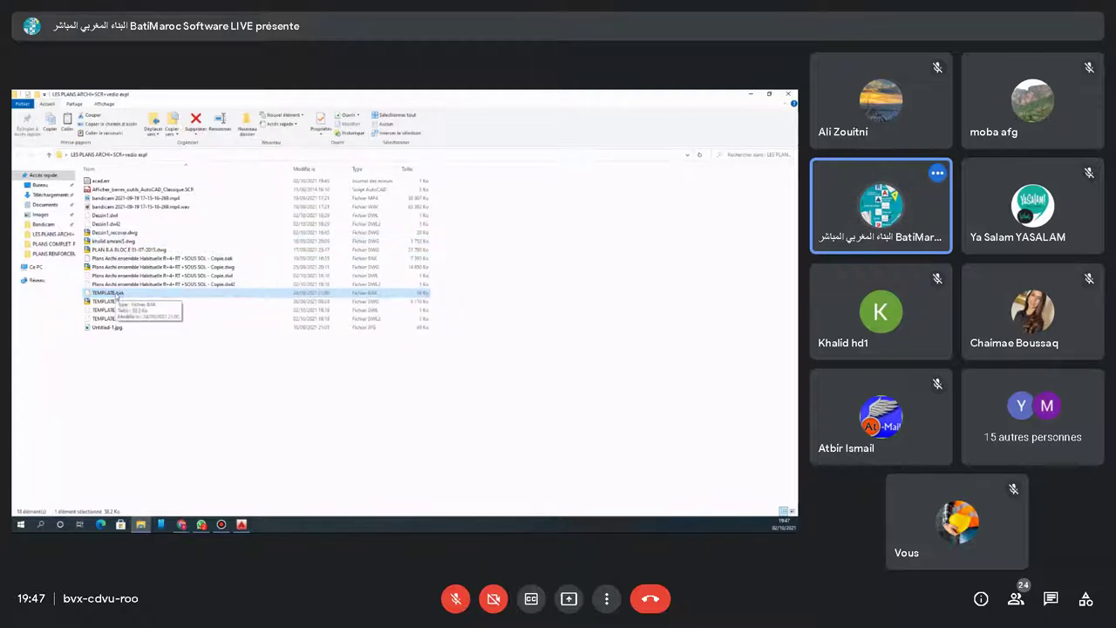
Show the desktop and delete the TEMPLATE.dwg copy from it
key("super+d")
left_click_drag(116, 298, 271, 217)
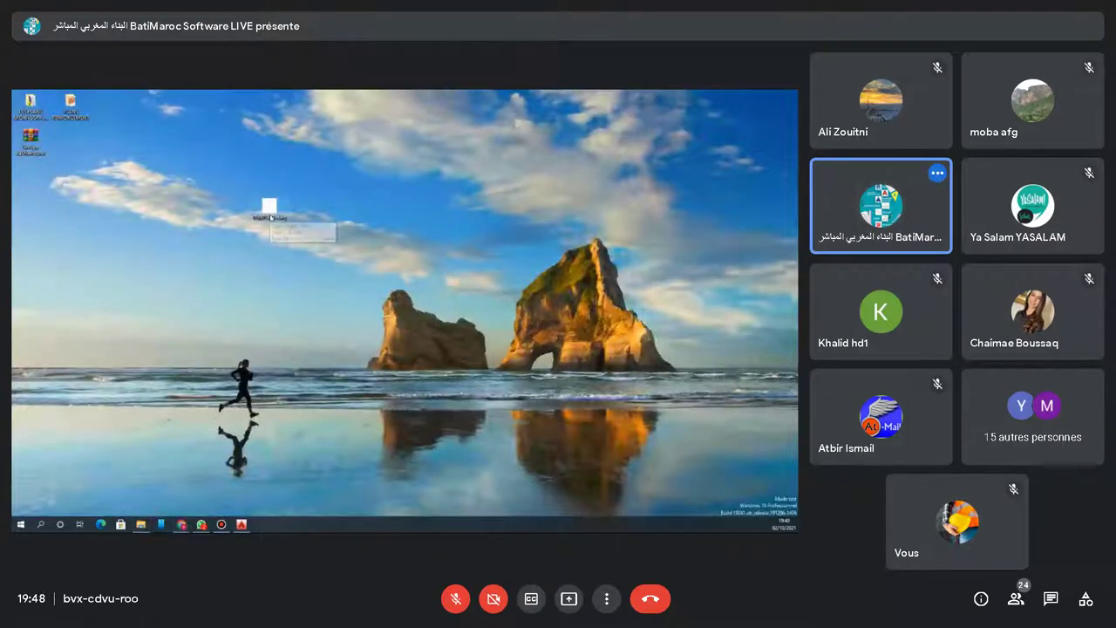
key("Delete")
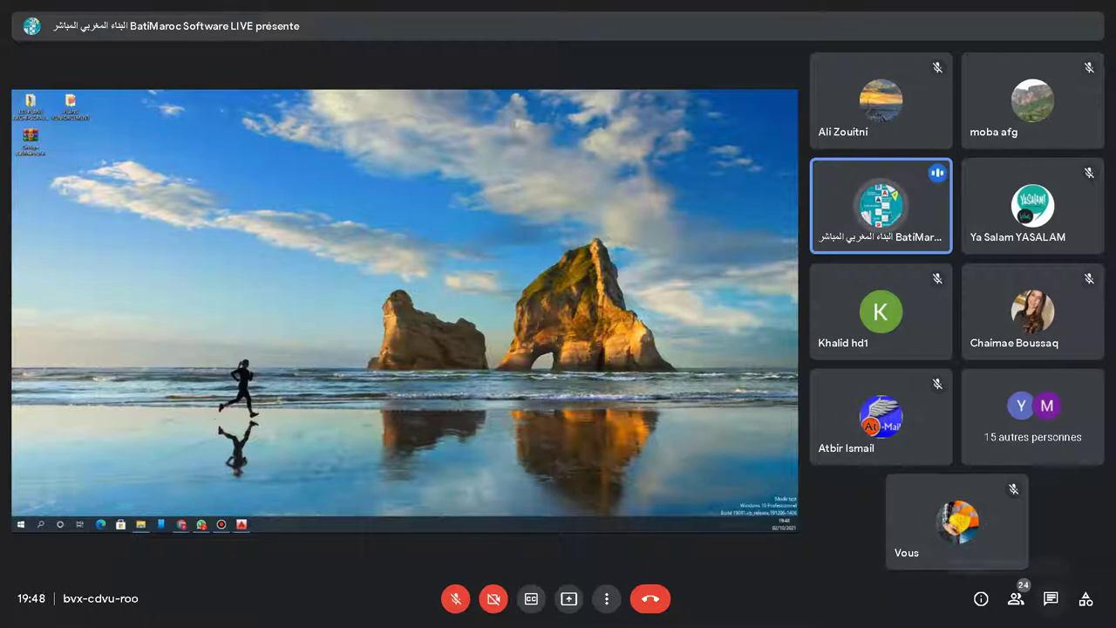
Send the message "dir windows+R" in the call chat and close the chat
key("ctrl+alt+c")
key("ctrl+alt+c")
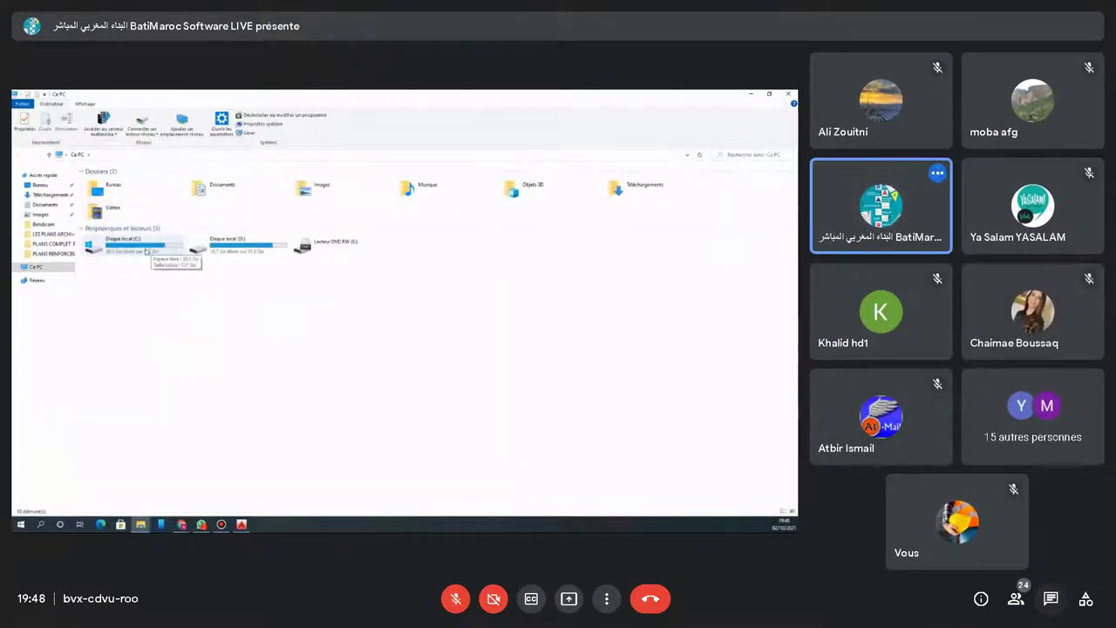
key("ctrl+alt+c")
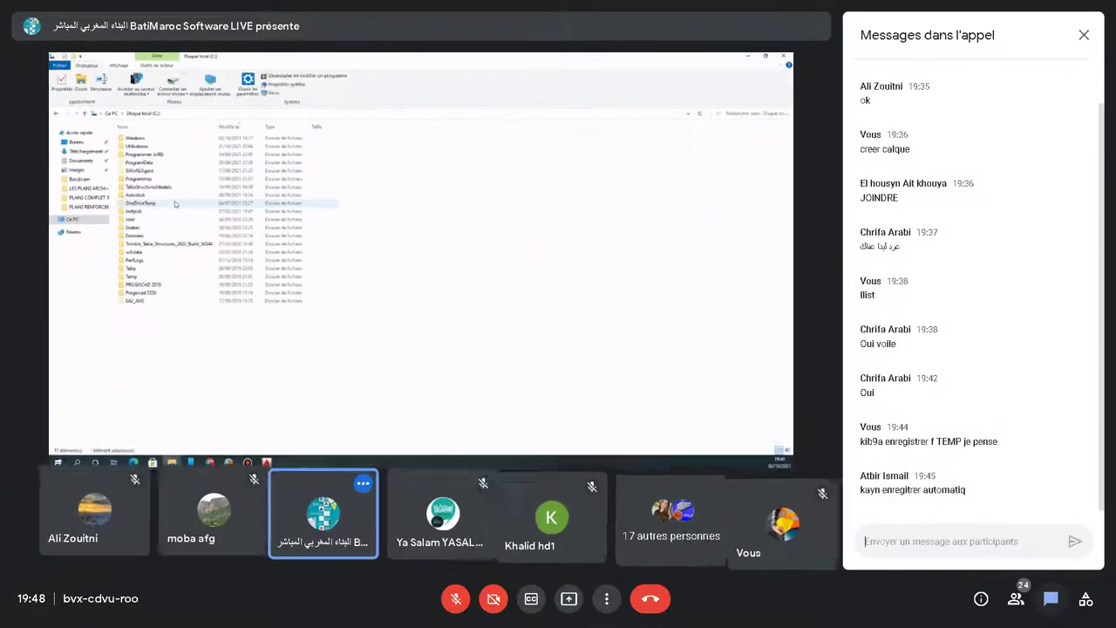
type("dir wi")
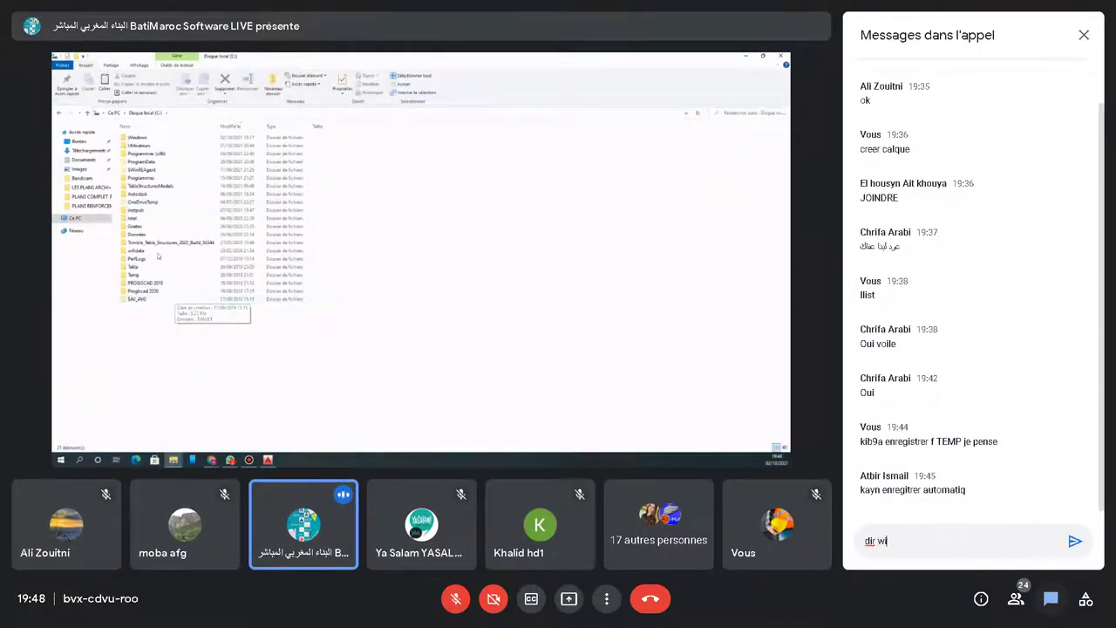
type("ndows")
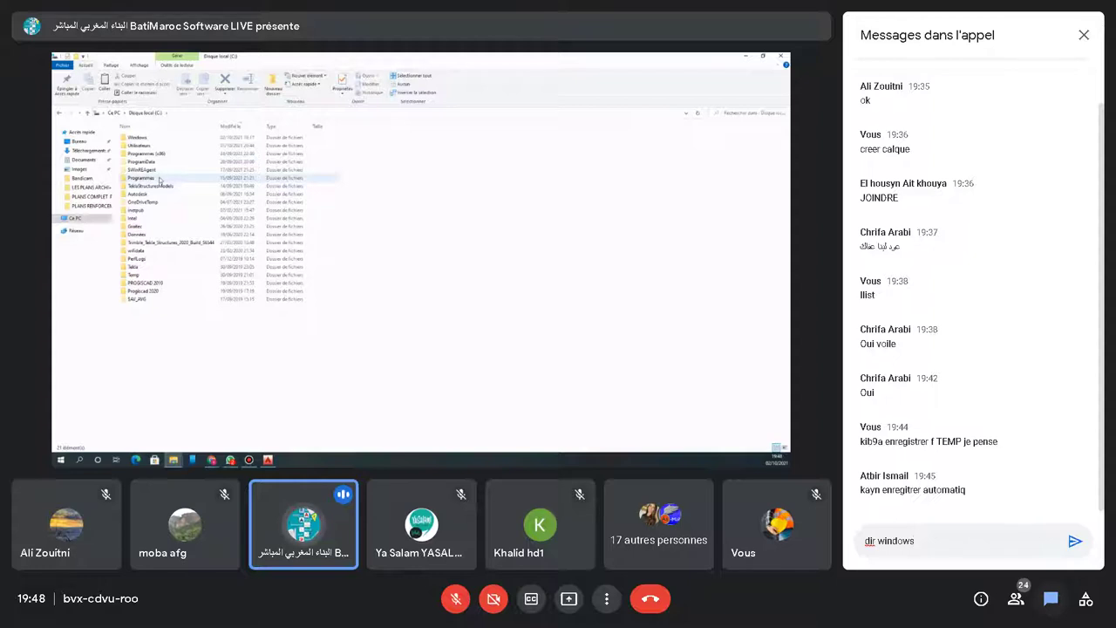
type("+R")
key("Return")
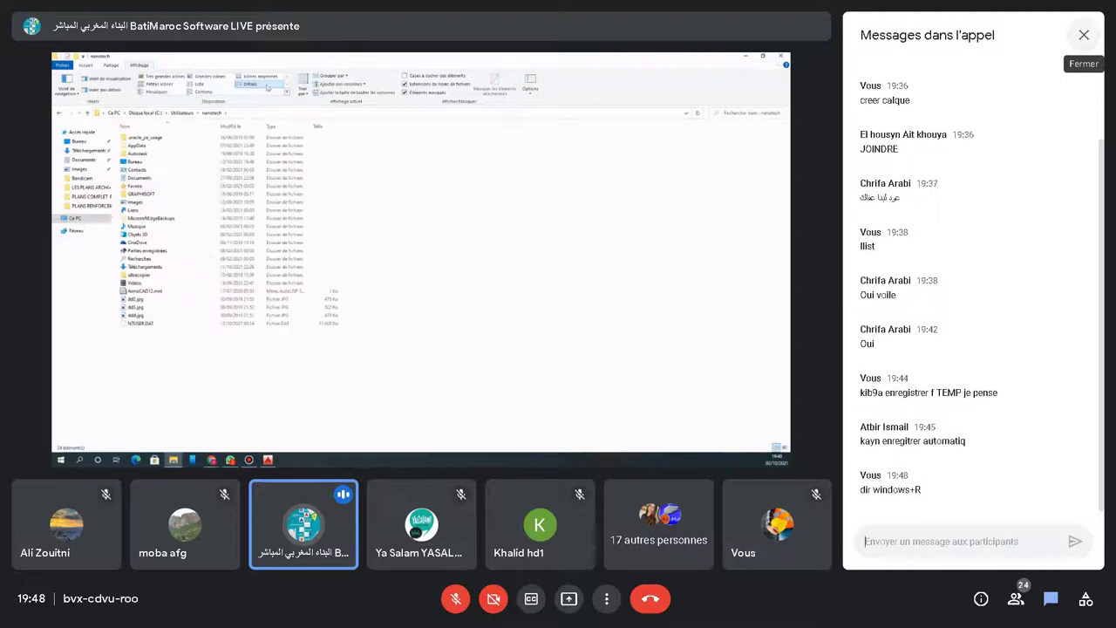
left_click(1084, 35)
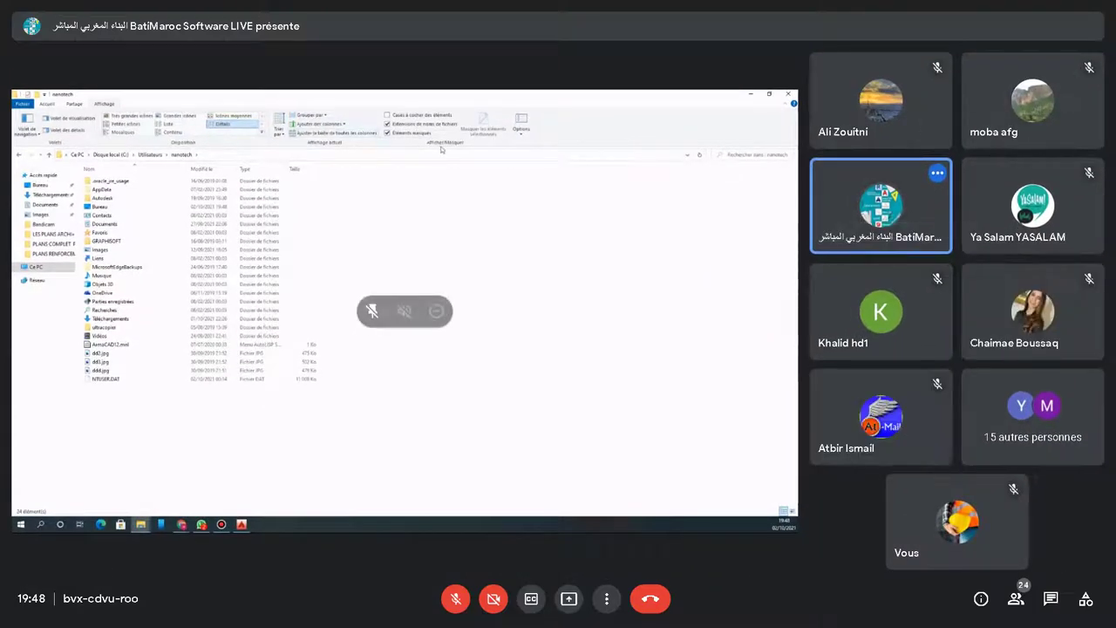
key("ctrl+alt+c")
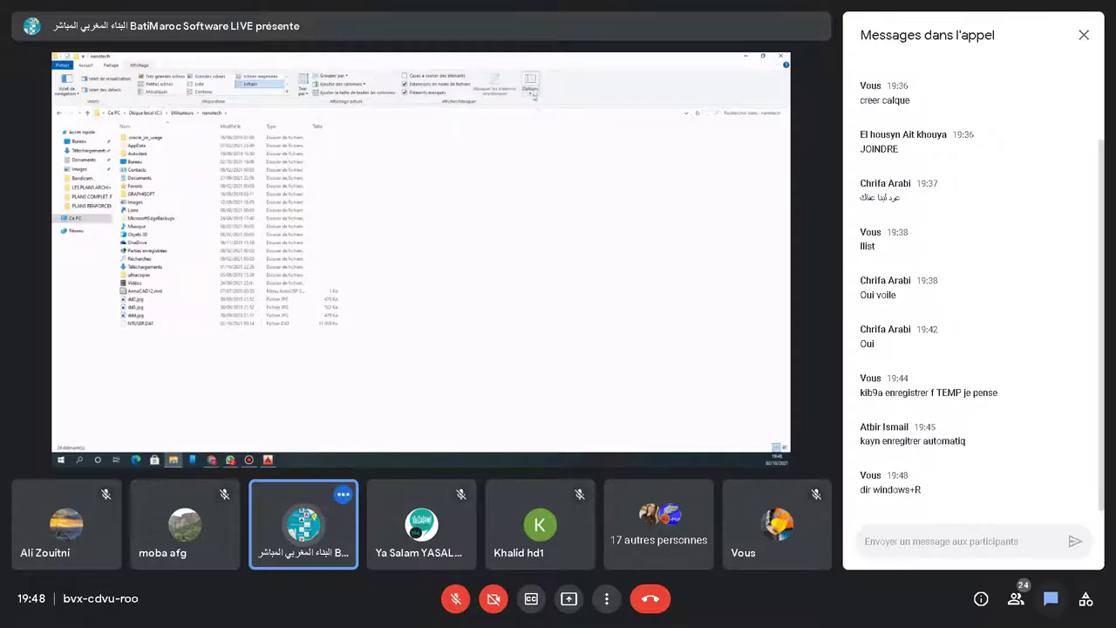
key("ctrl+alt+c")
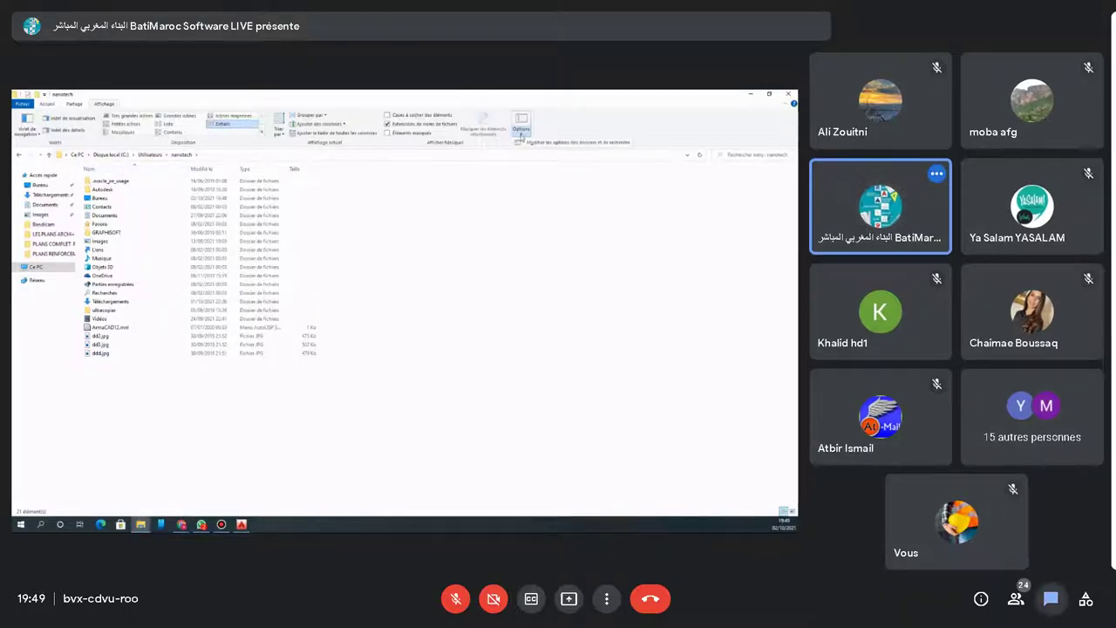
key("ctrl+alt+c")
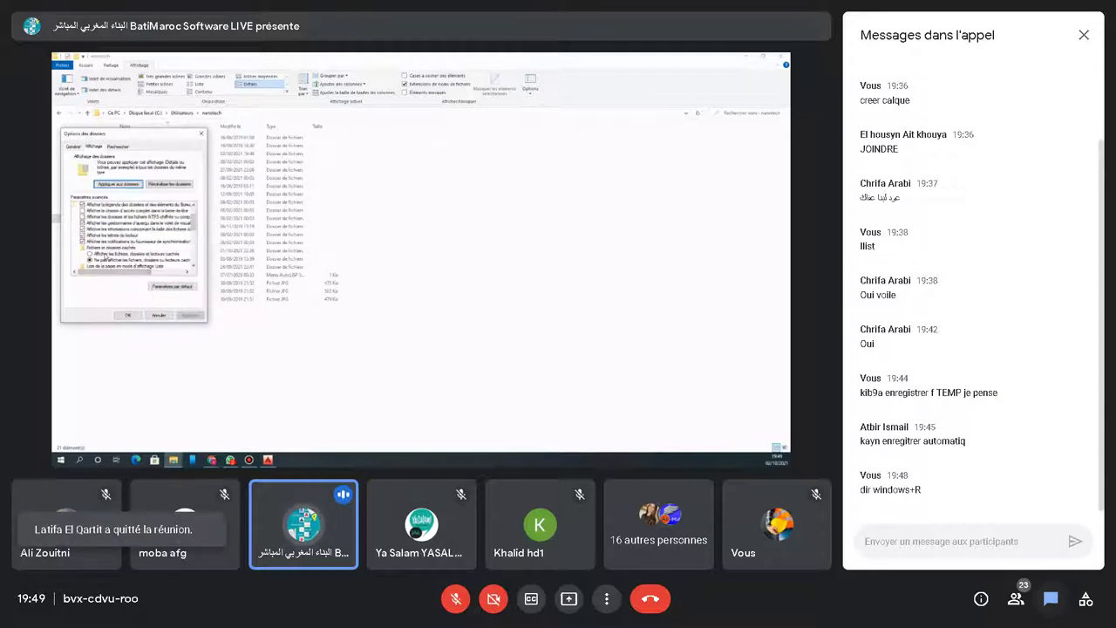
key("ctrl+alt+c")
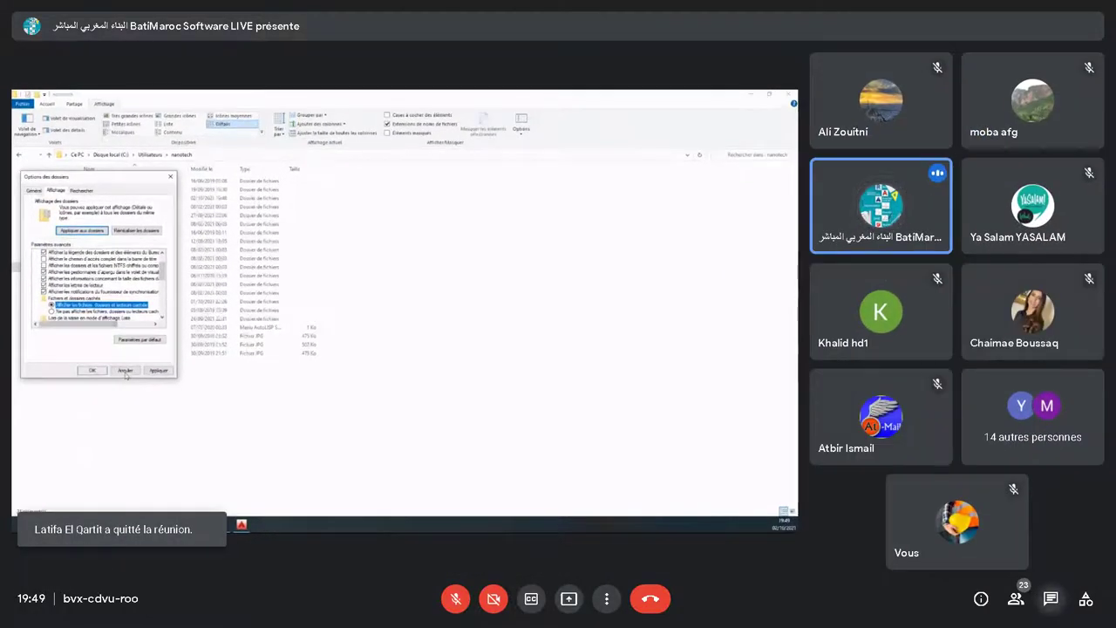
key("ctrl+alt+c")
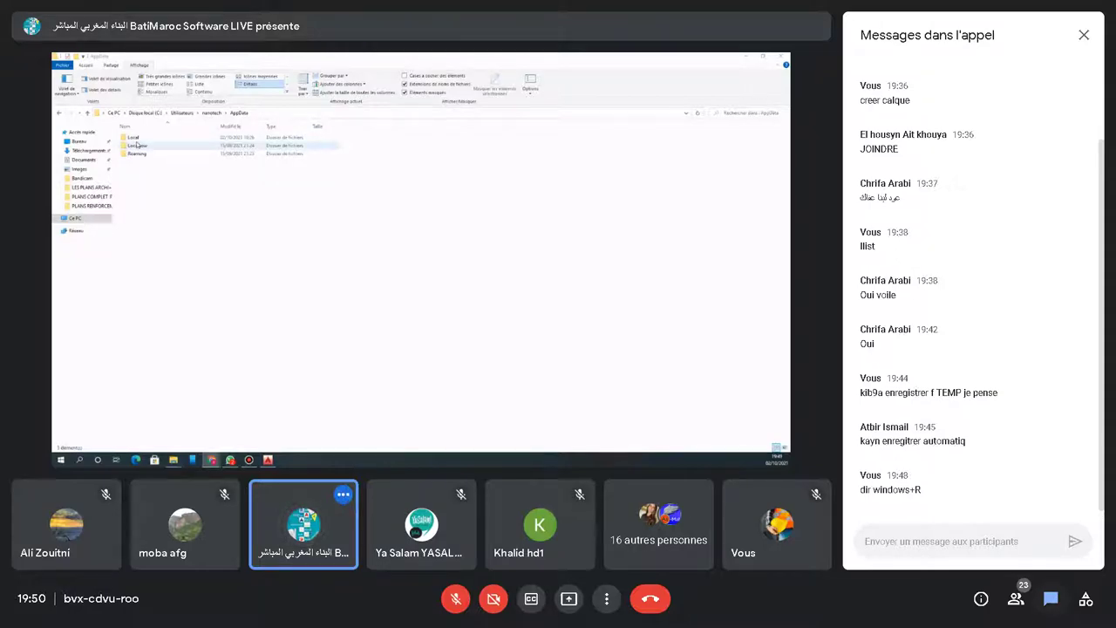
left_click(1051, 598)
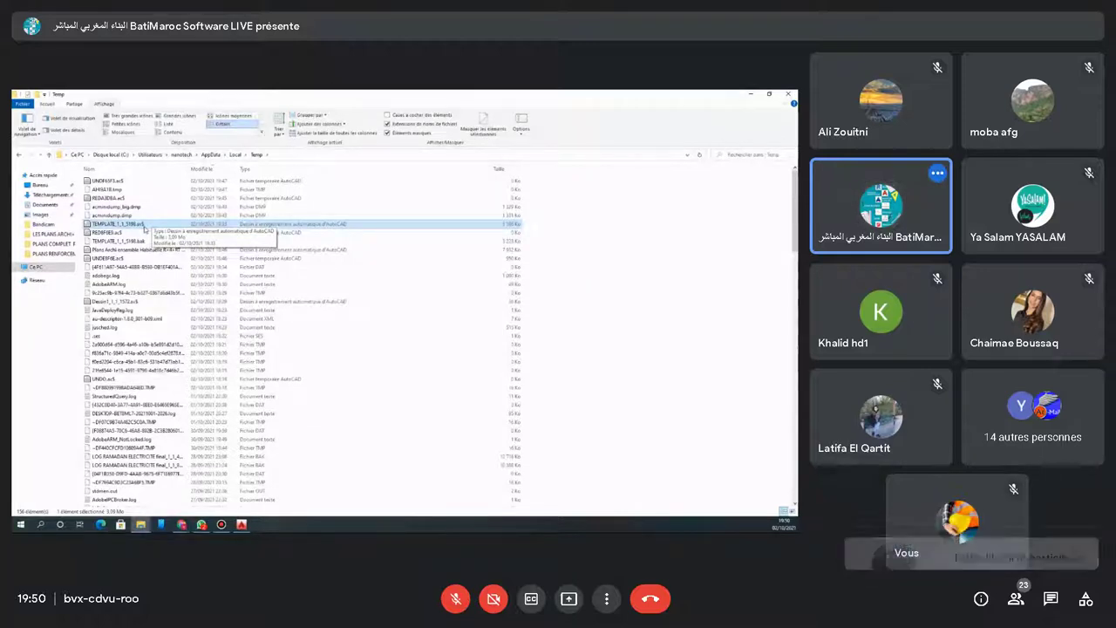
Copy the TEMPLATE autosave file from the Temp folder and paste it onto the desktop
right_click(144, 228)
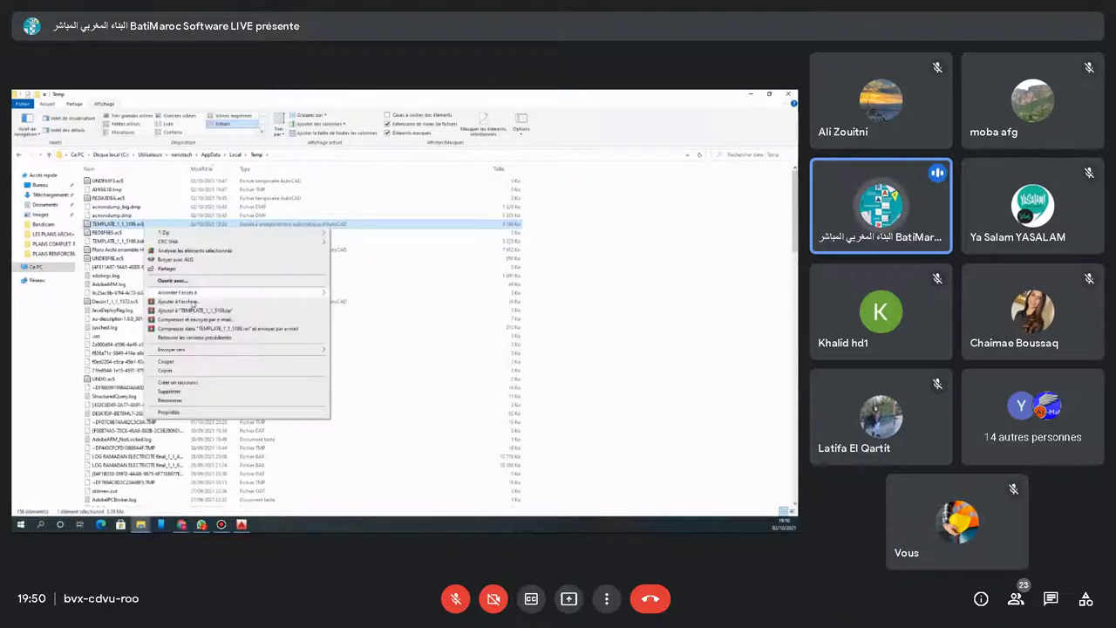
left_click(750, 93)
right_click(238, 187)
left_click(256, 229)
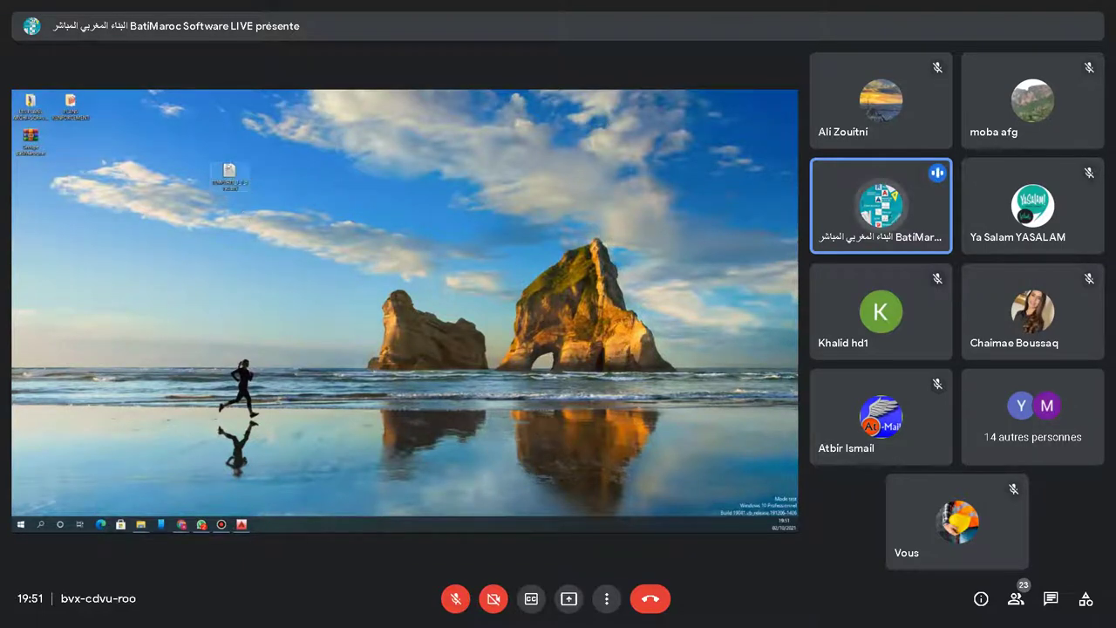
Rename the autosave copy on the desktop so that its extension is .dwg
right_click(225, 164)
left_click(252, 337)
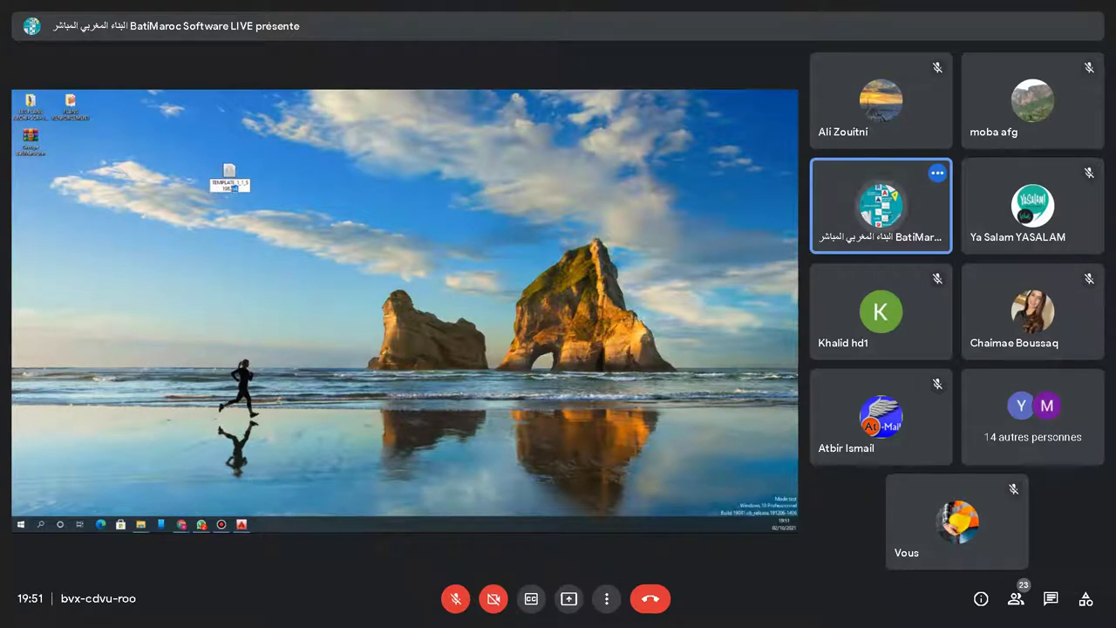
left_click(234, 189)
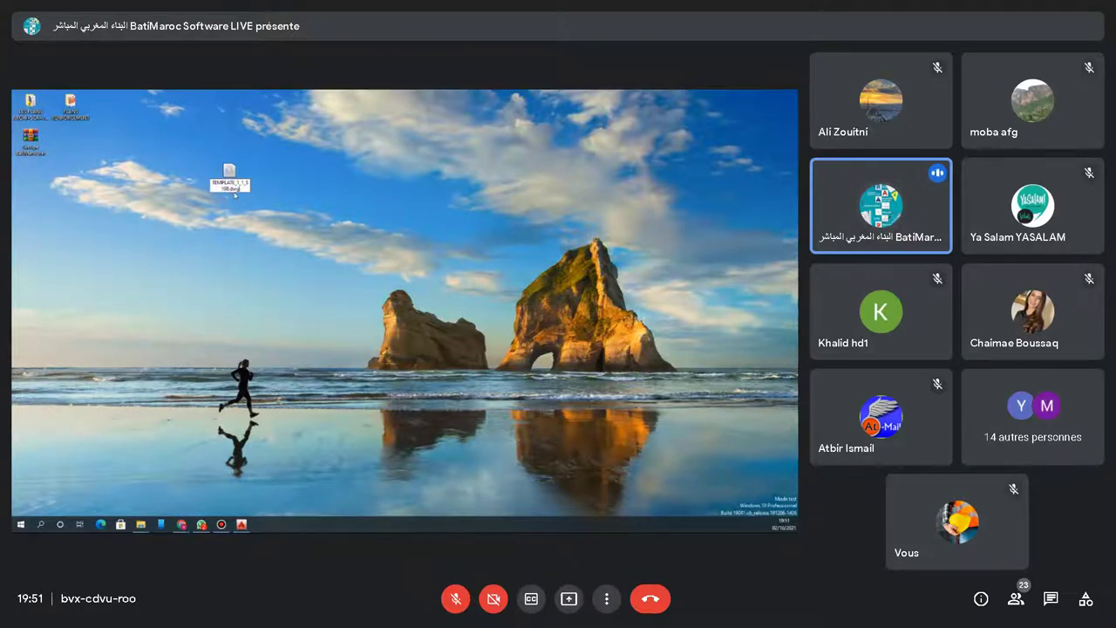
key("Return")
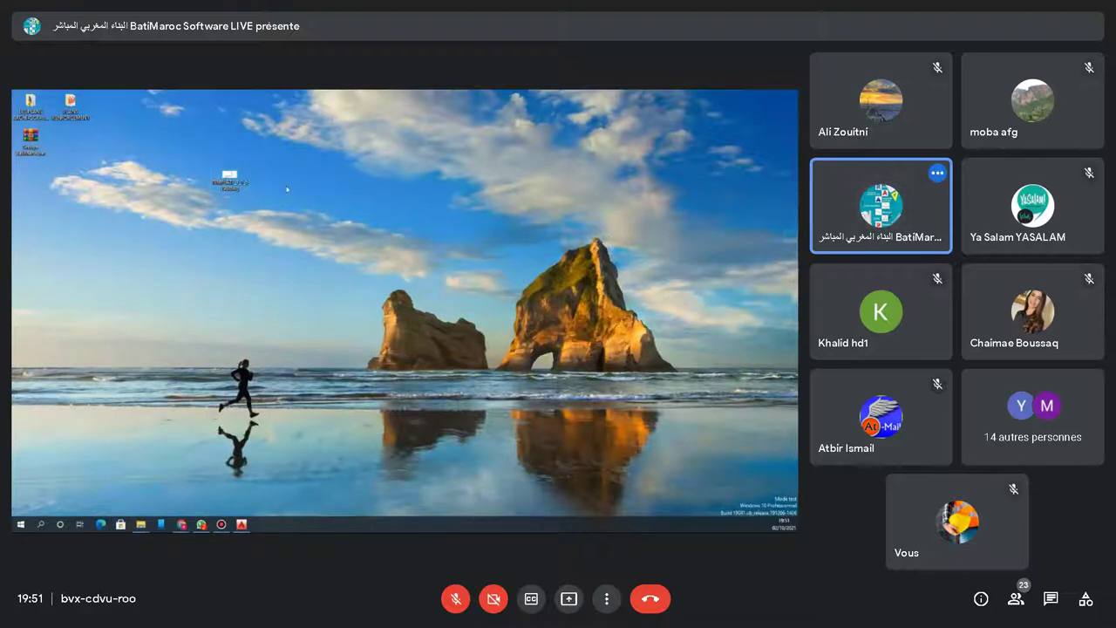
Open the renamed TEMPLATE drawing in AutoCAD and close the Drawing Recovery Manager palette
double_click(232, 185)
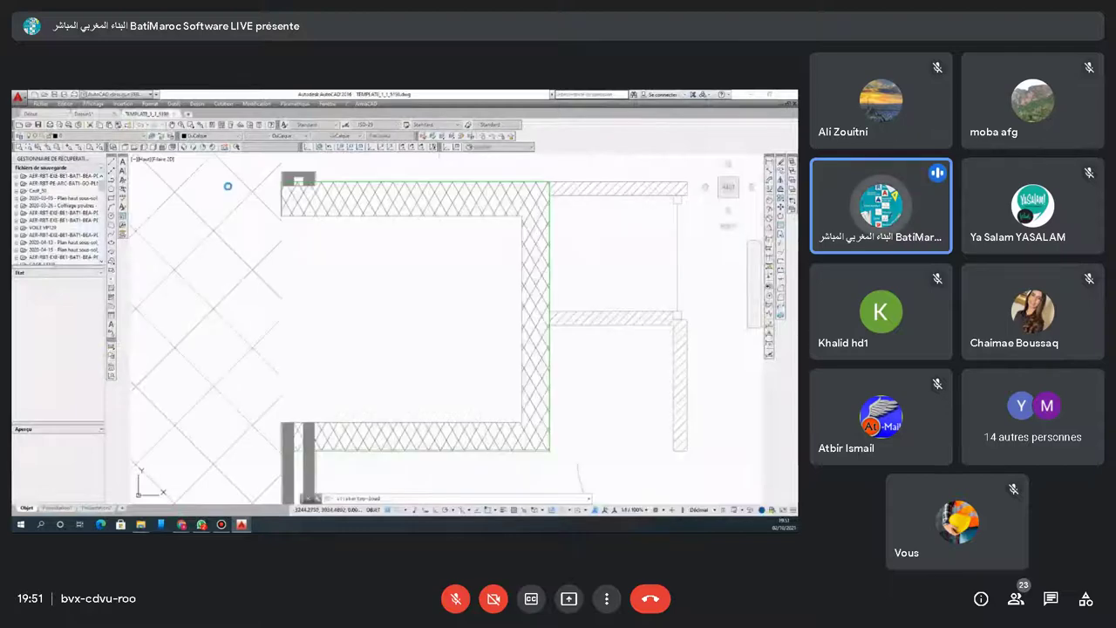
scroll(315, 259, "down", 6)
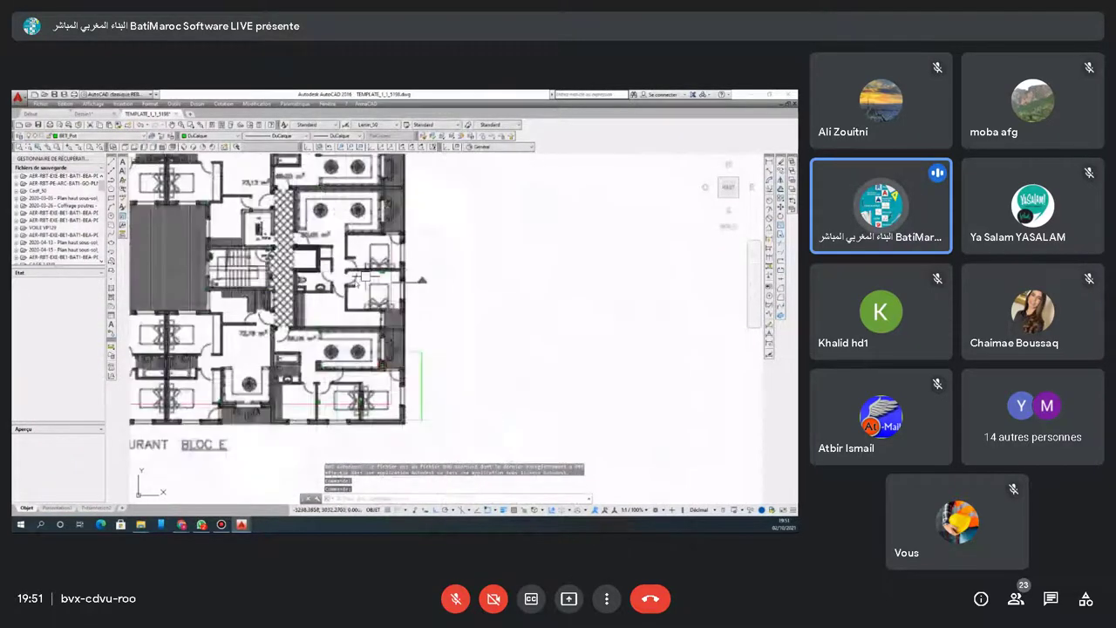
scroll(315, 259, "up", 4)
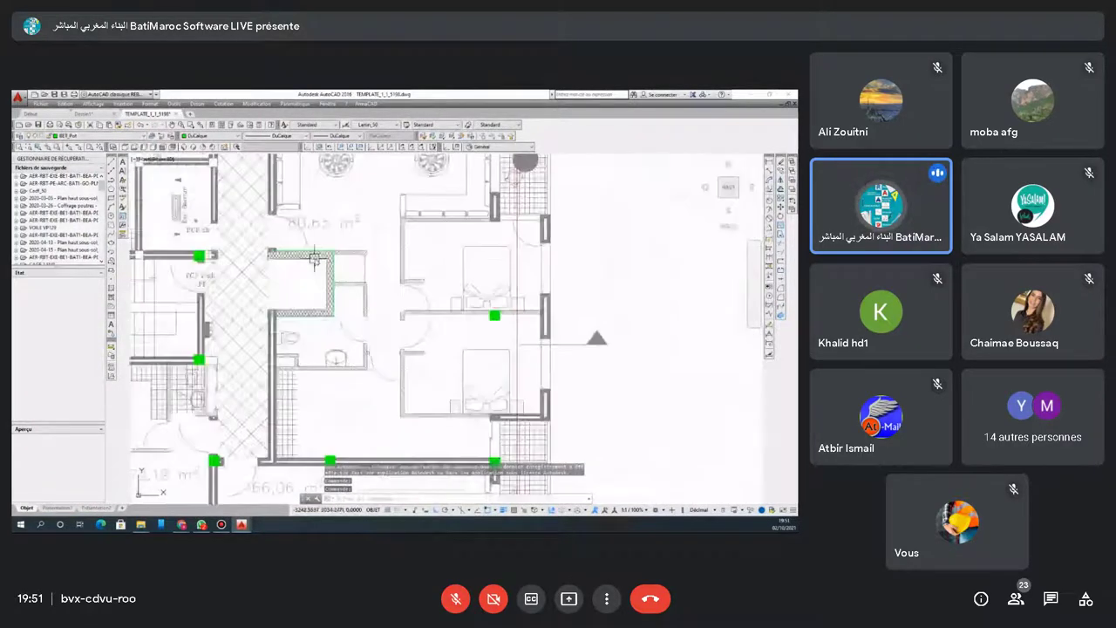
scroll(290, 255, "down", 3)
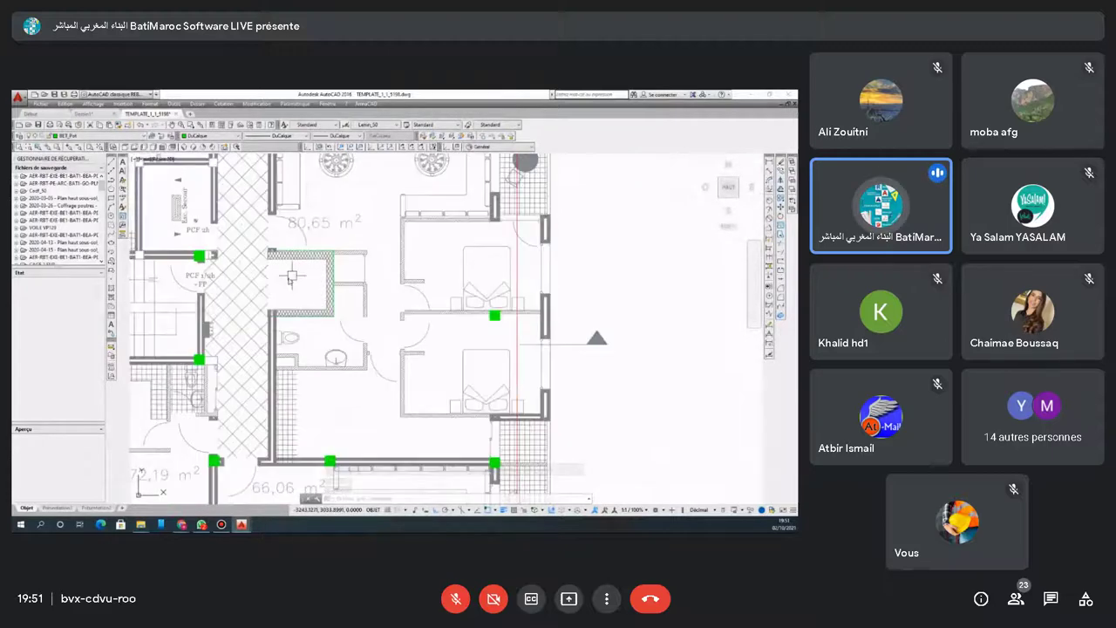
scroll(290, 256, "up", 3)
left_click(100, 159)
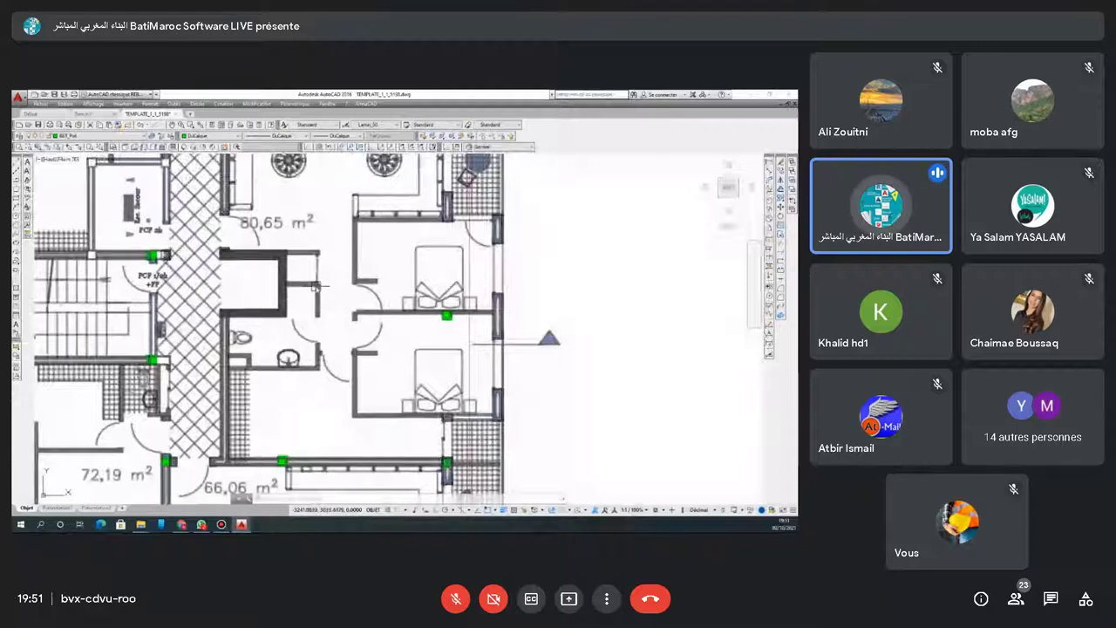
Examine the recovered Bloc E typical-floor plan around the shaft walls and the columns
scroll(319, 286, "down", 2)
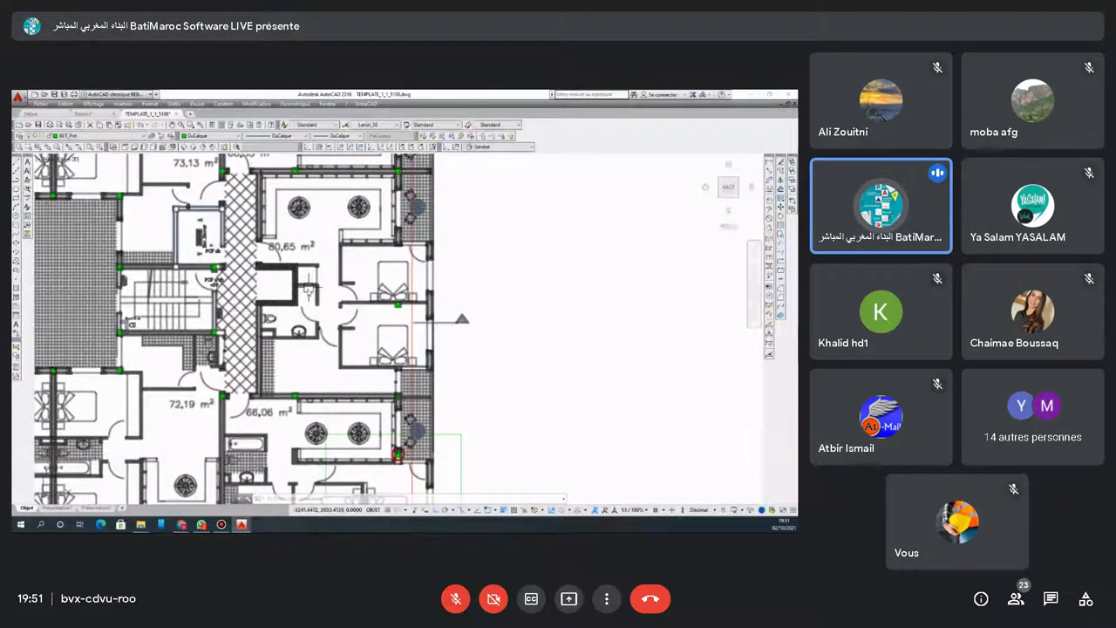
scroll(309, 288, "down", 3)
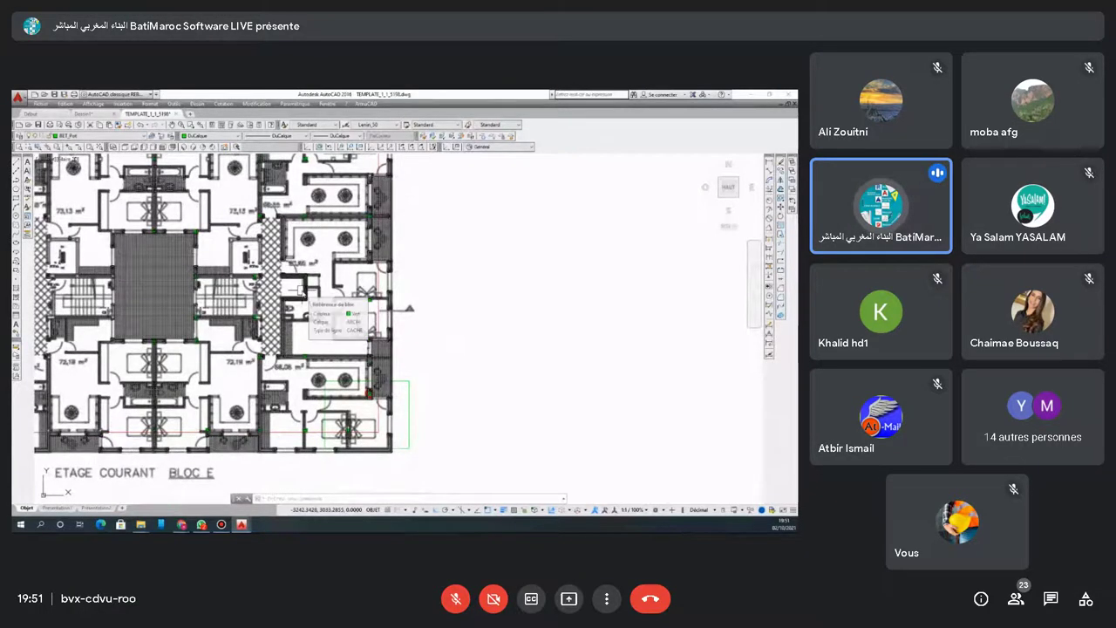
left_click(301, 288)
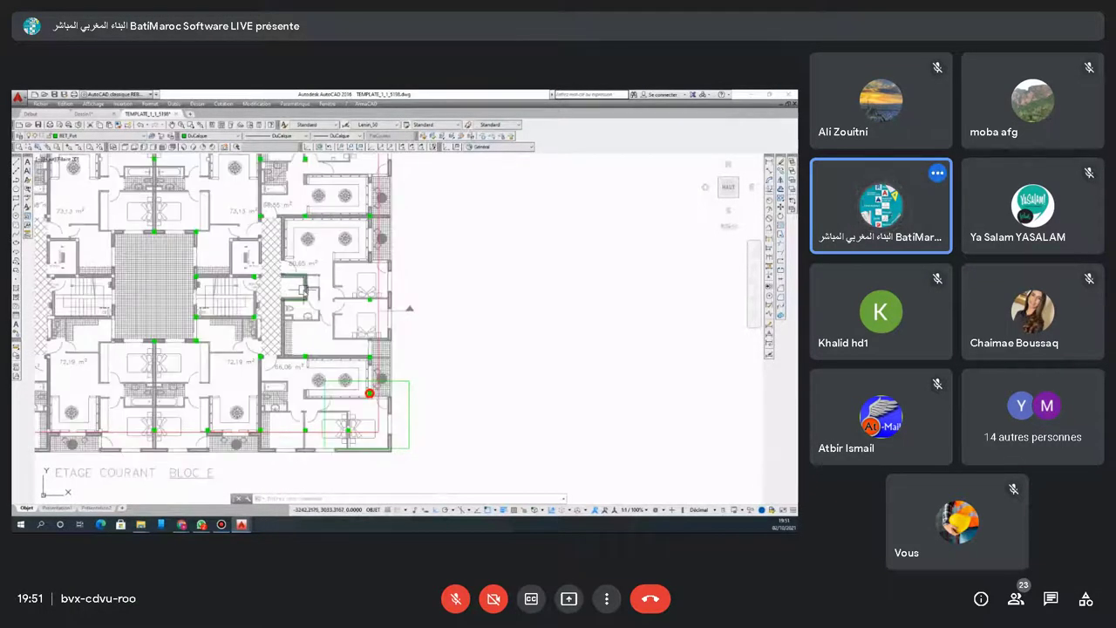
scroll(301, 288, "up", 2)
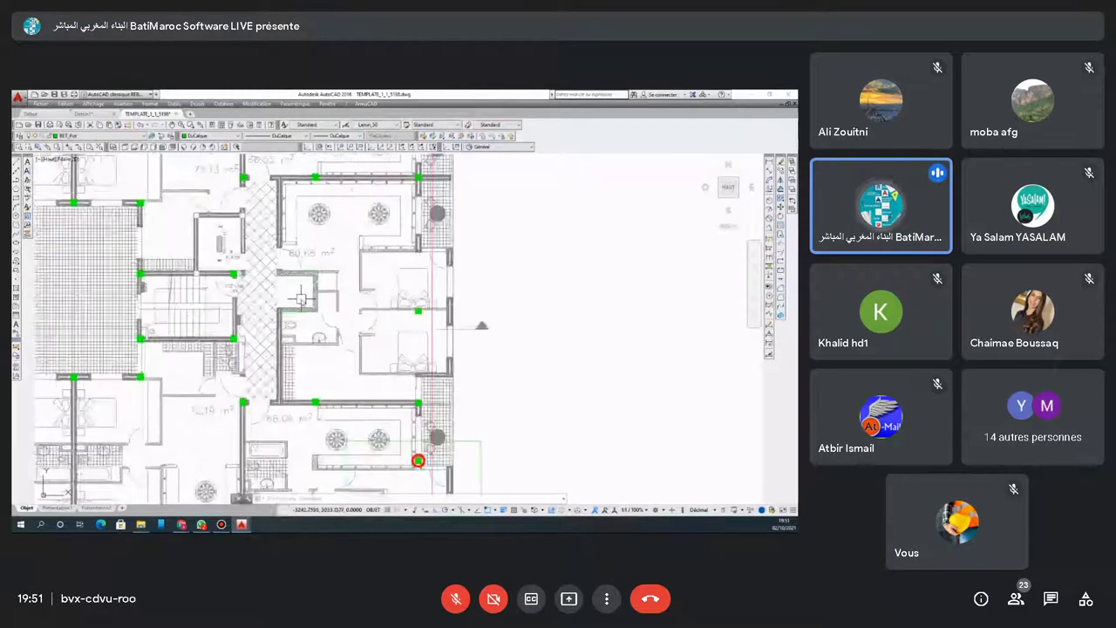
scroll(301, 299, "down", 2)
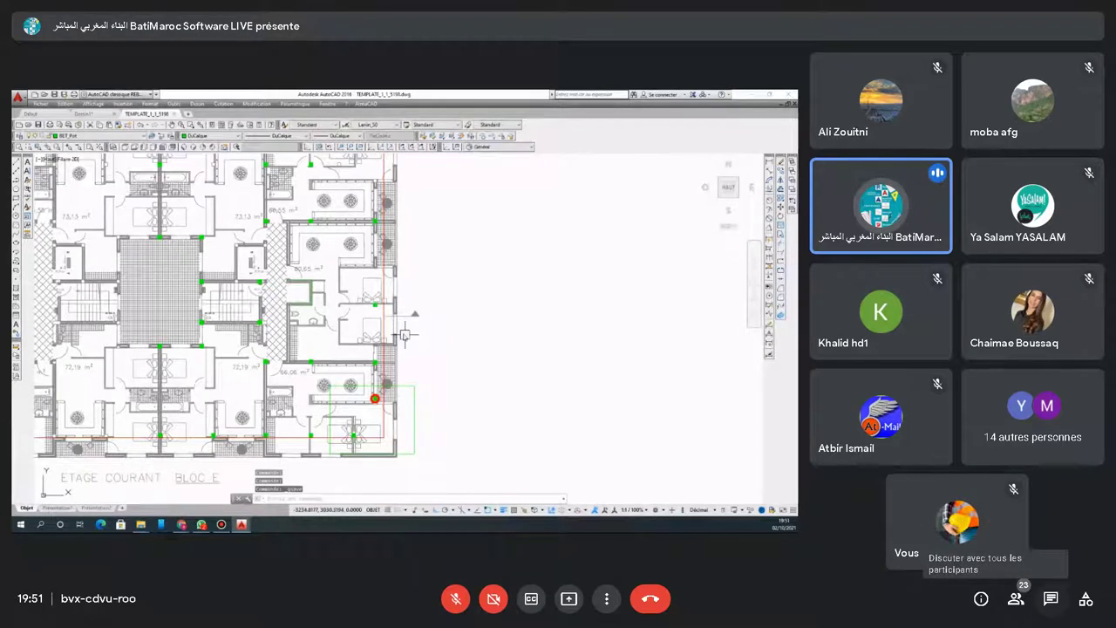
left_click(1050, 598)
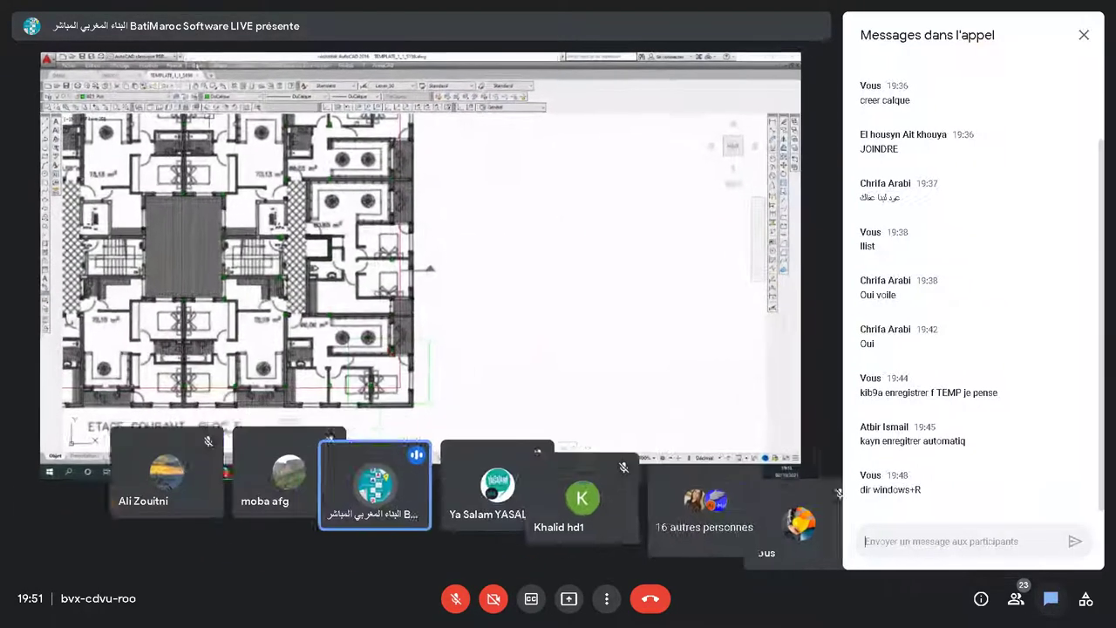
left_click(1051, 599)
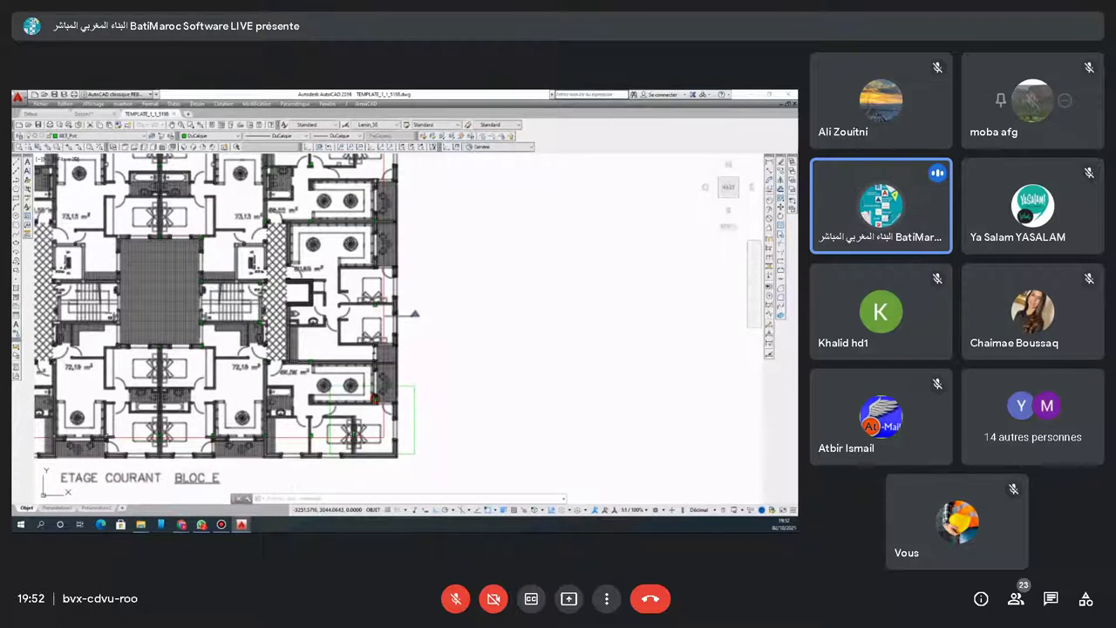
left_click(1051, 599)
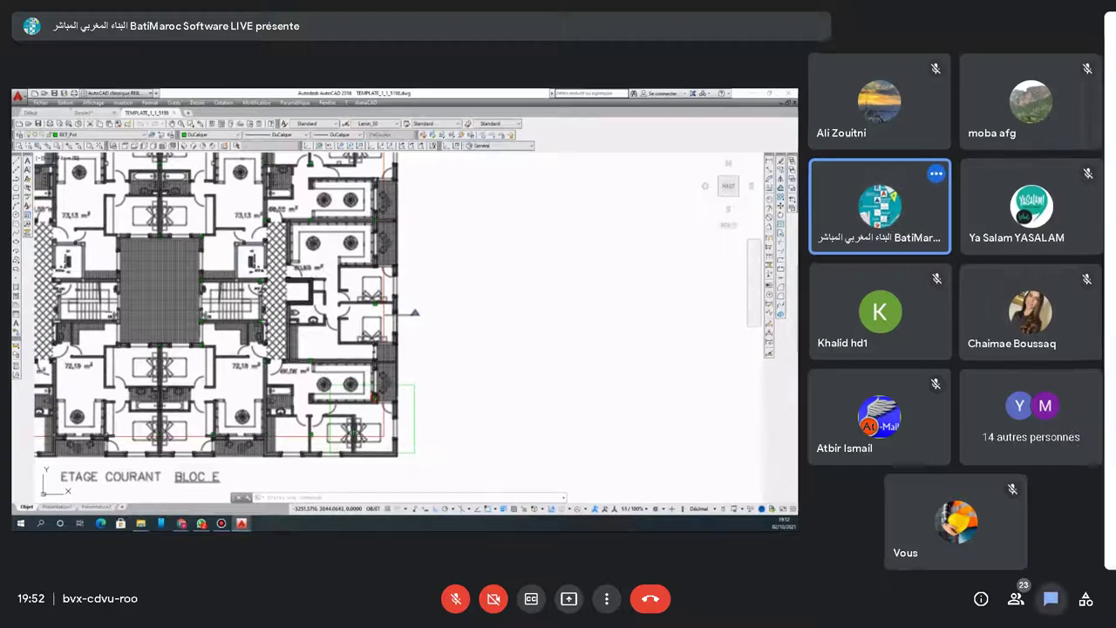
key("ctrl+alt+c")
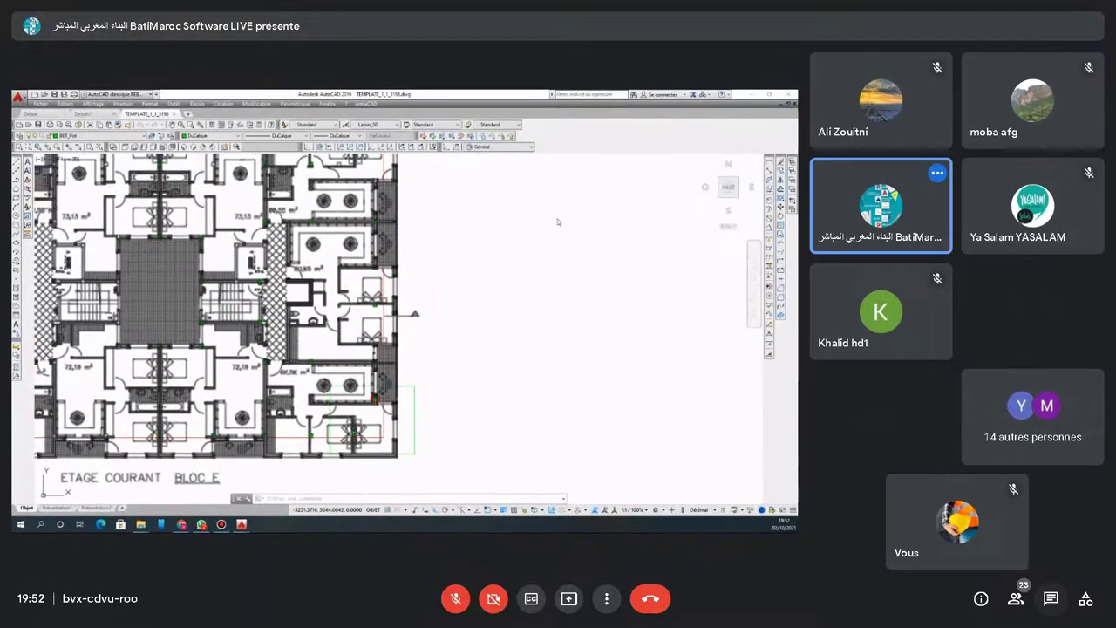